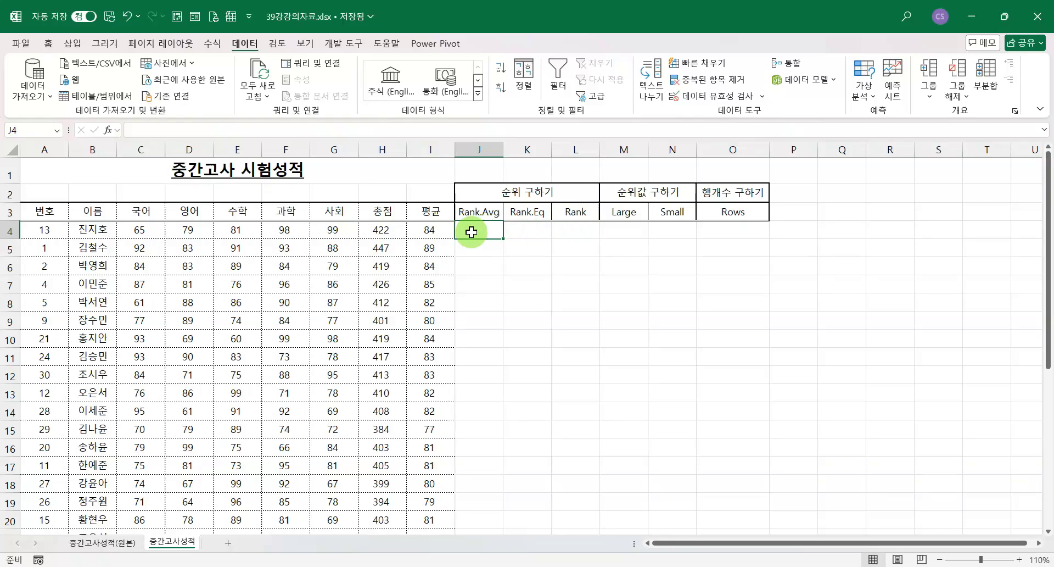
Enter =RANK.AVG(I4,$I$4:$I$33,0) in cell J4 to rank the first student's average in descending order.
type("=")
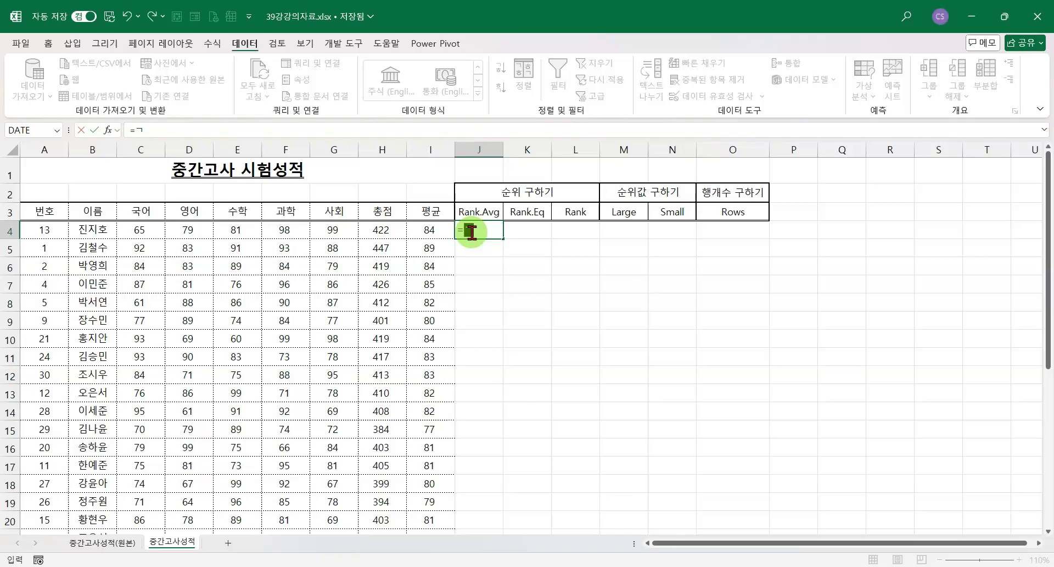
type("rank")
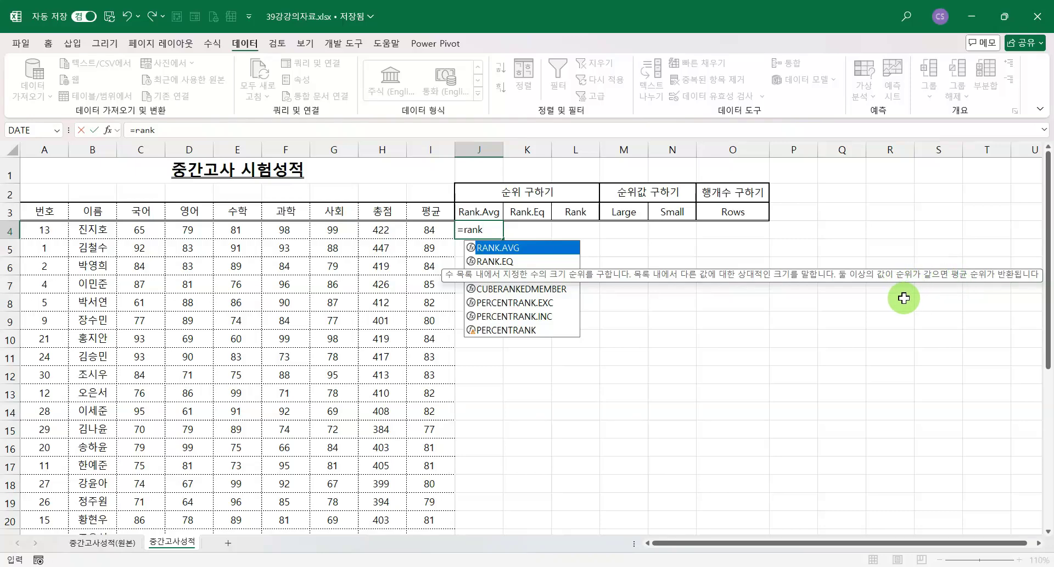
key("Tab")
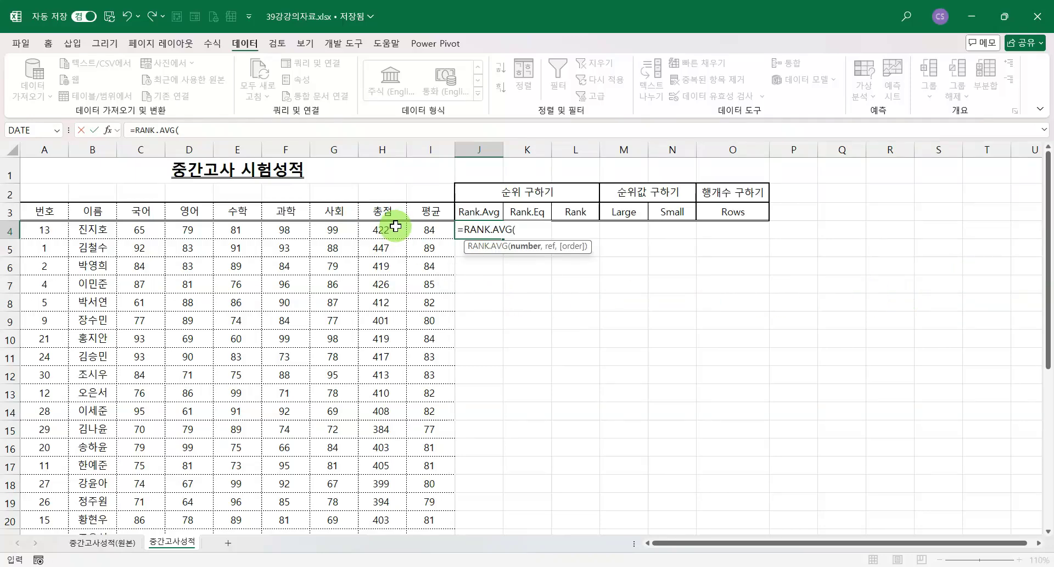
scroll(424, 330, "down", 4)
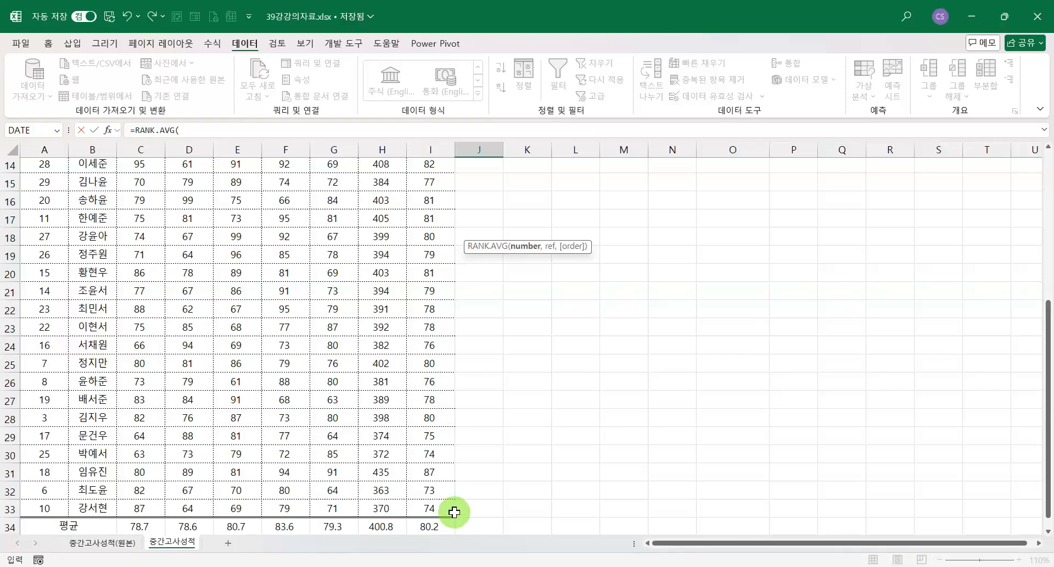
scroll(454, 512, "up", 4)
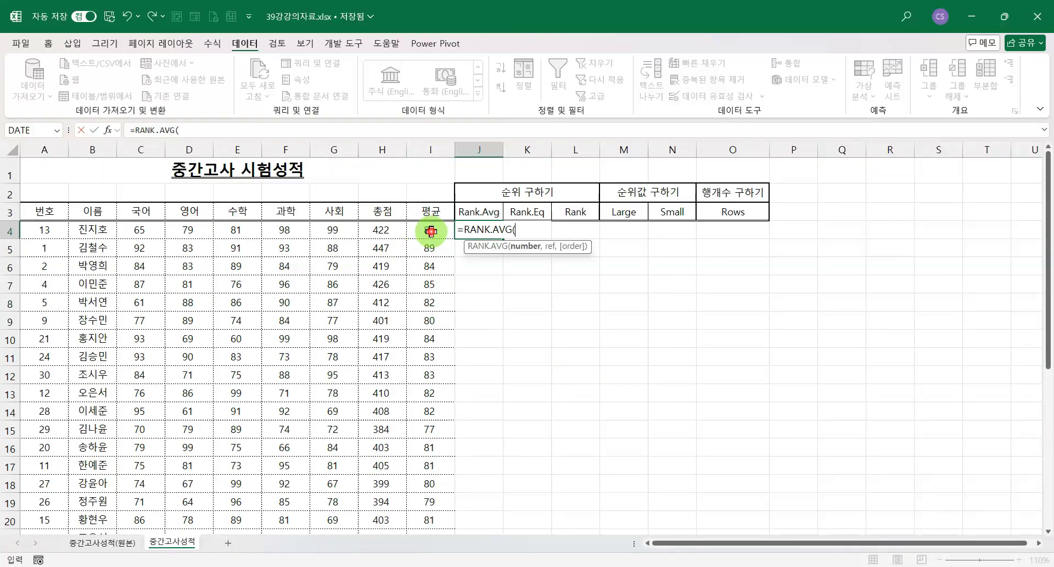
left_click(431, 230)
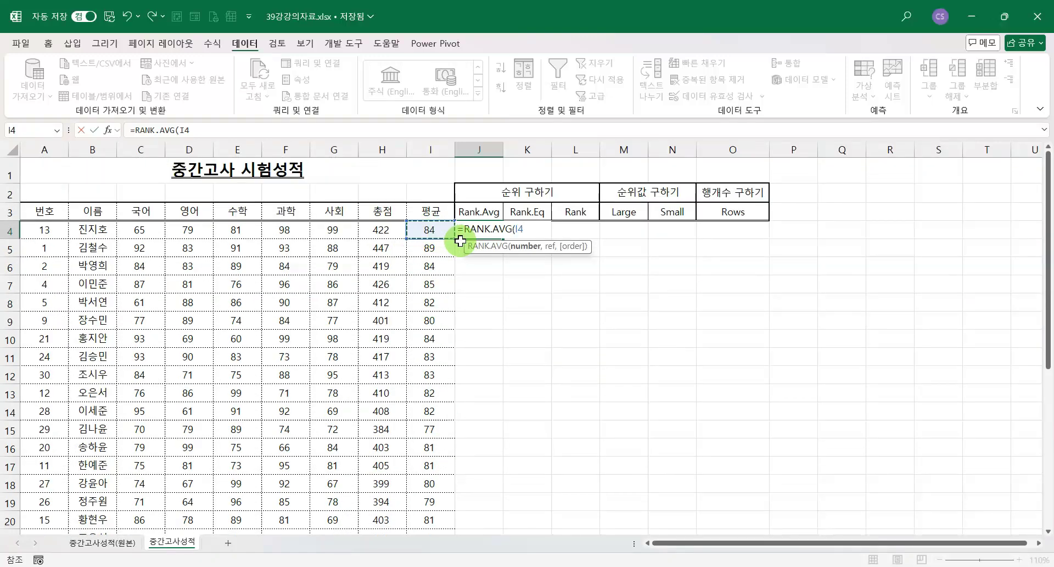
type(",")
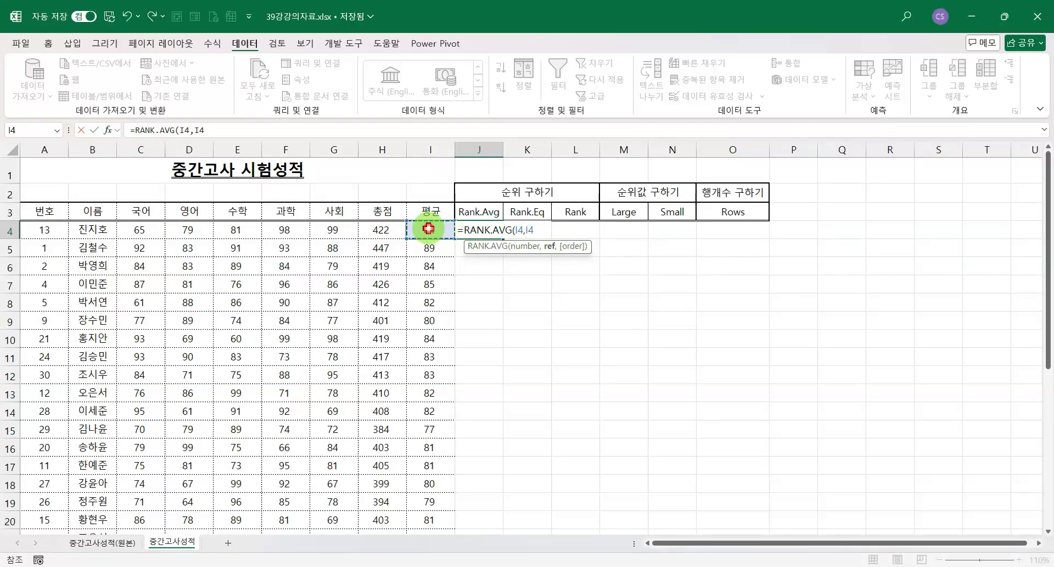
key("ctrl+shift+Down")
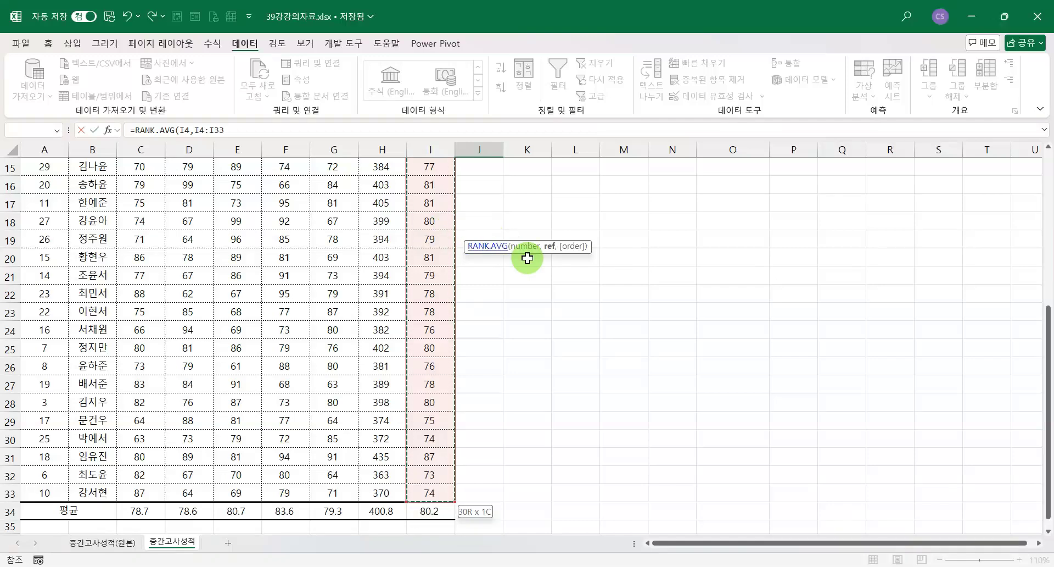
scroll(646, 218, "up", 5)
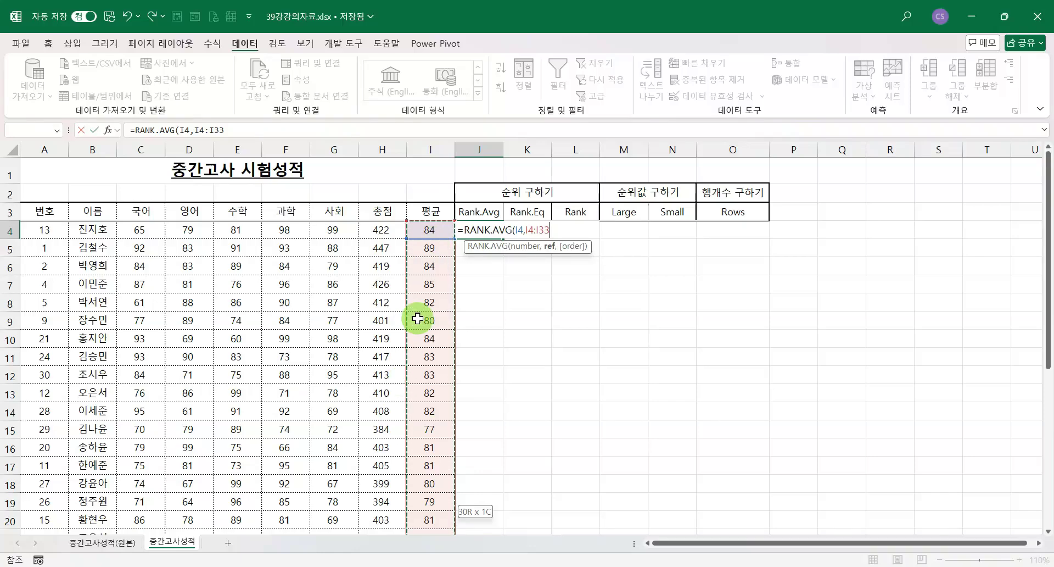
key("F4")
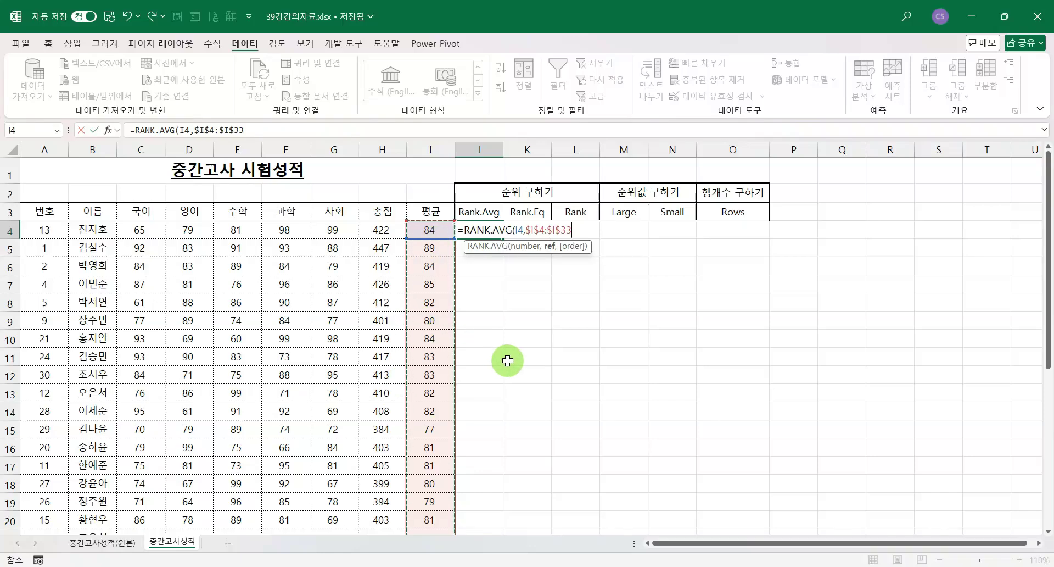
type(",")
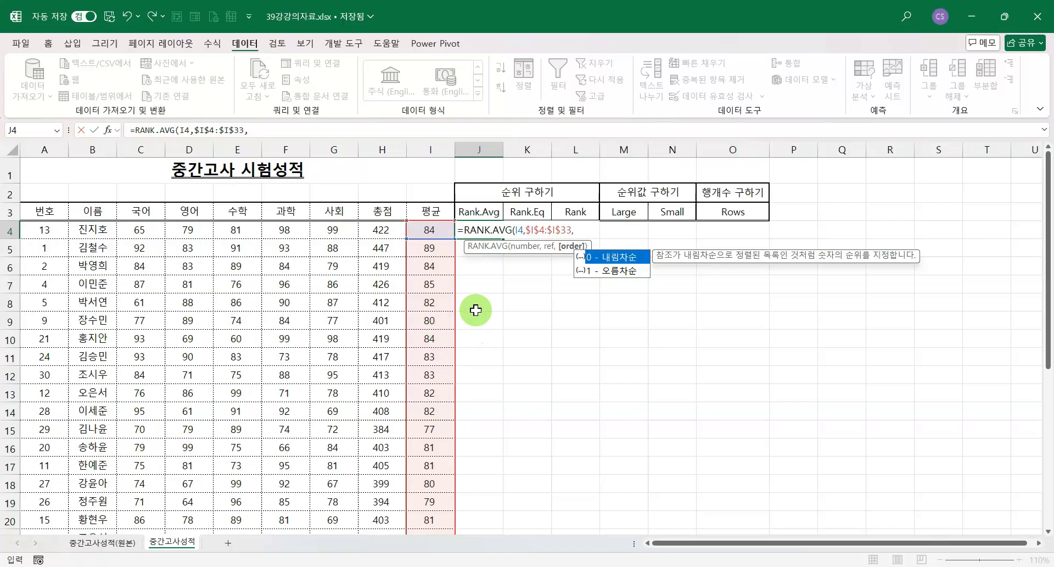
type("0")
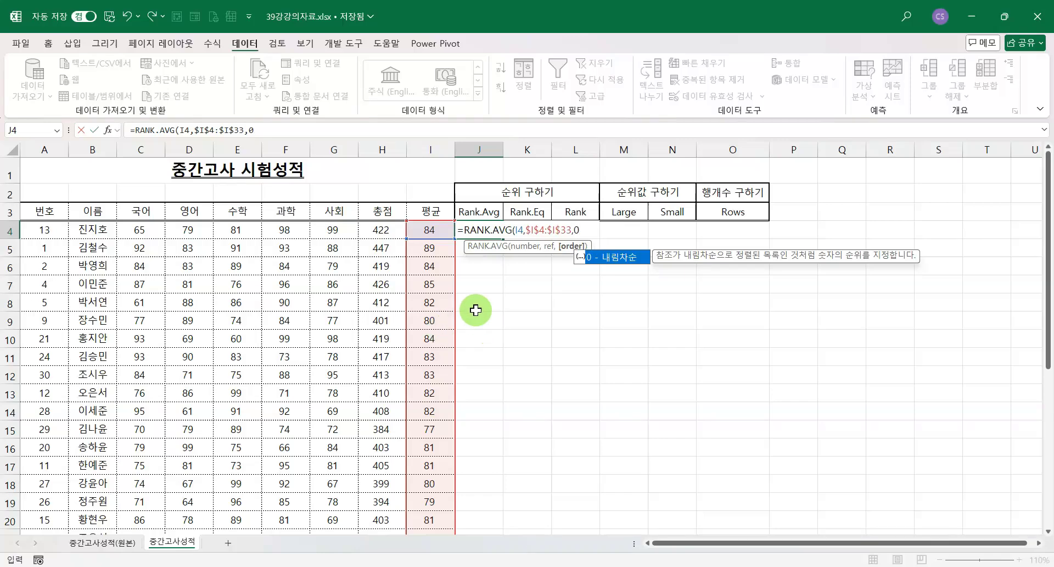
key("Return")
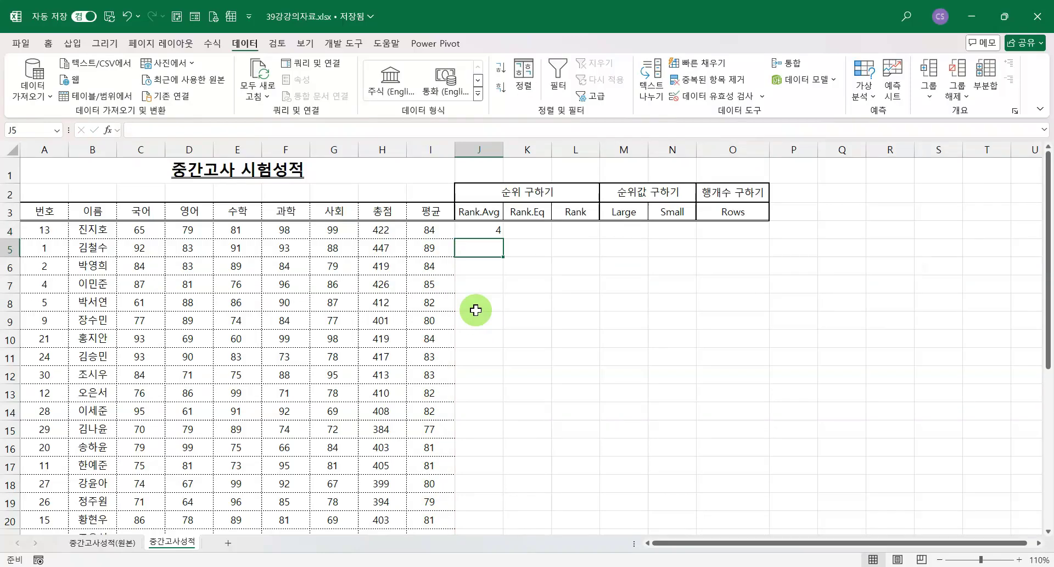
Fill the RANK.AVG formula from J4 down the Rank.Avg column through row 34.
left_click(499, 229)
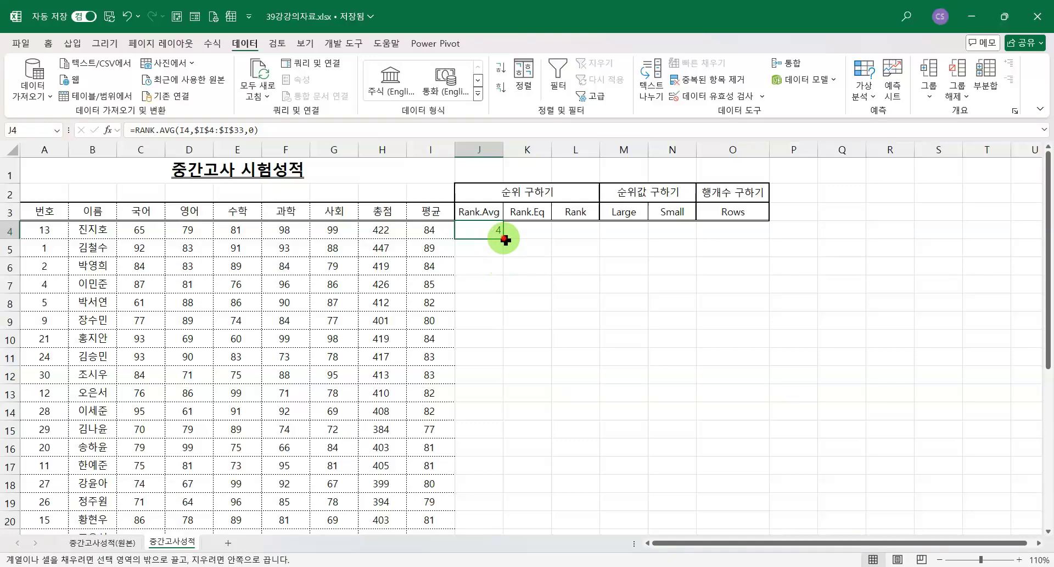
double_click(505, 239)
scroll(604, 307, "down", 3)
scroll(617, 324, "down", 2)
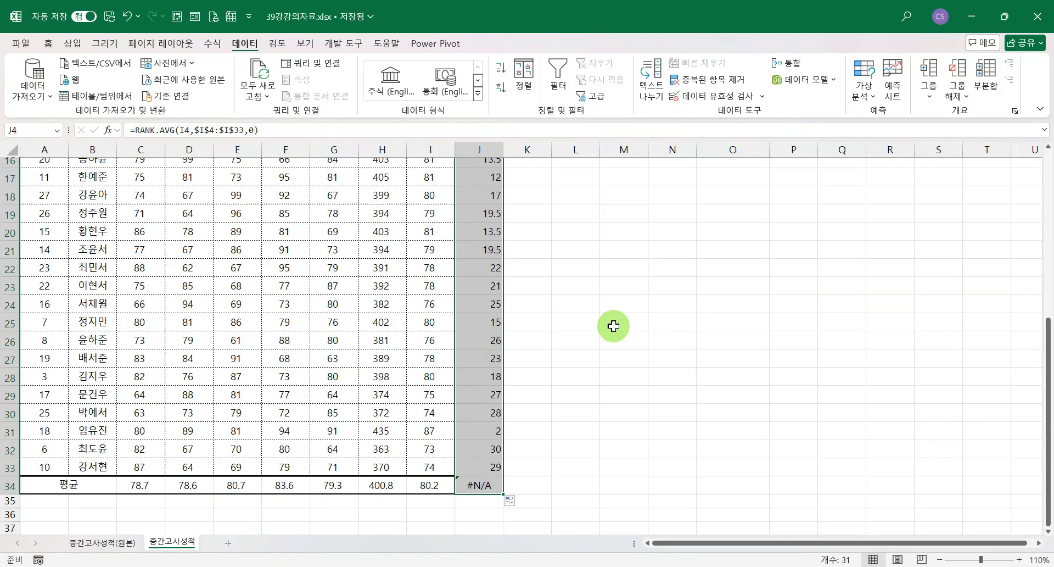
scroll(612, 329, "up", 2)
scroll(612, 332, "down", 3)
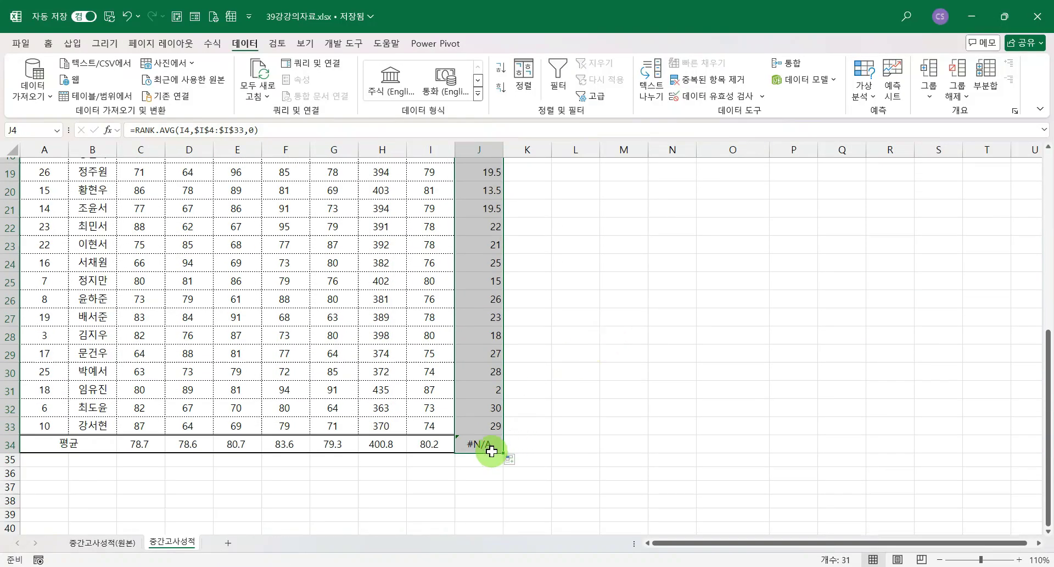
Delete the rank formula from cell J34 in the 평균 summary row.
left_click(479, 444)
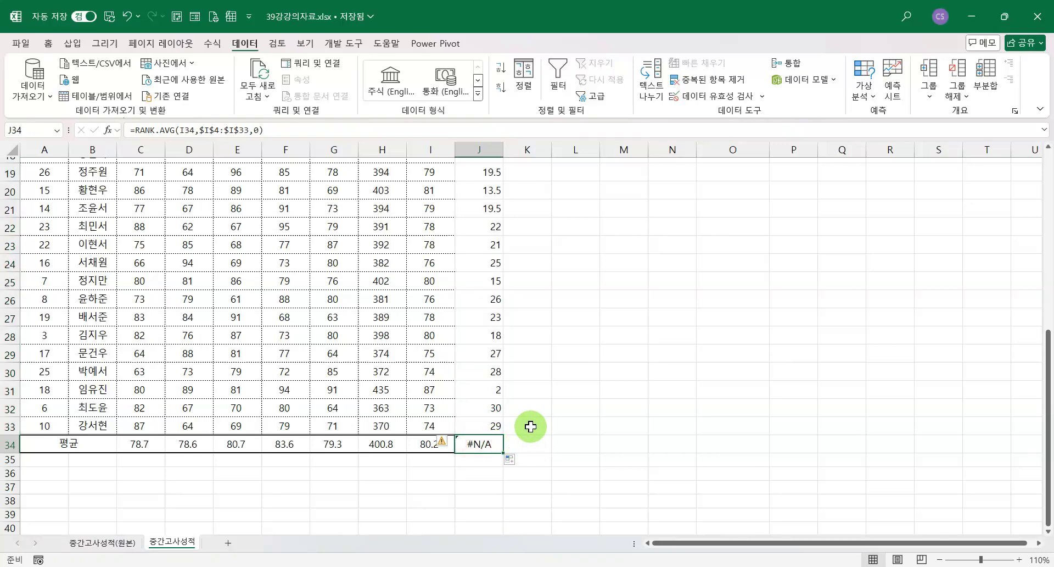
key("Delete")
scroll(530, 426, "up", 6)
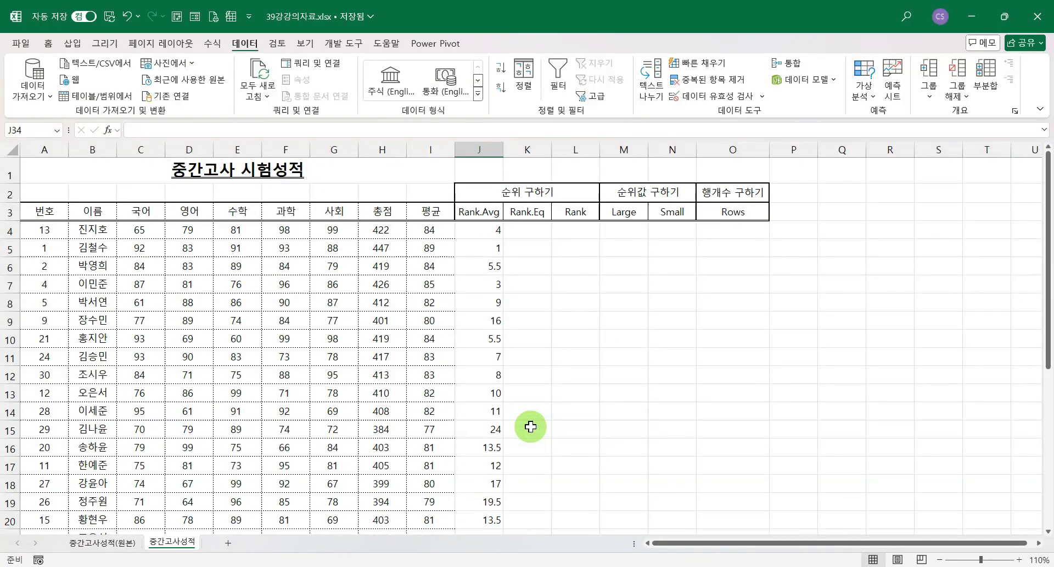
scroll(487, 360, "down", 2)
scroll(487, 361, "up", 2)
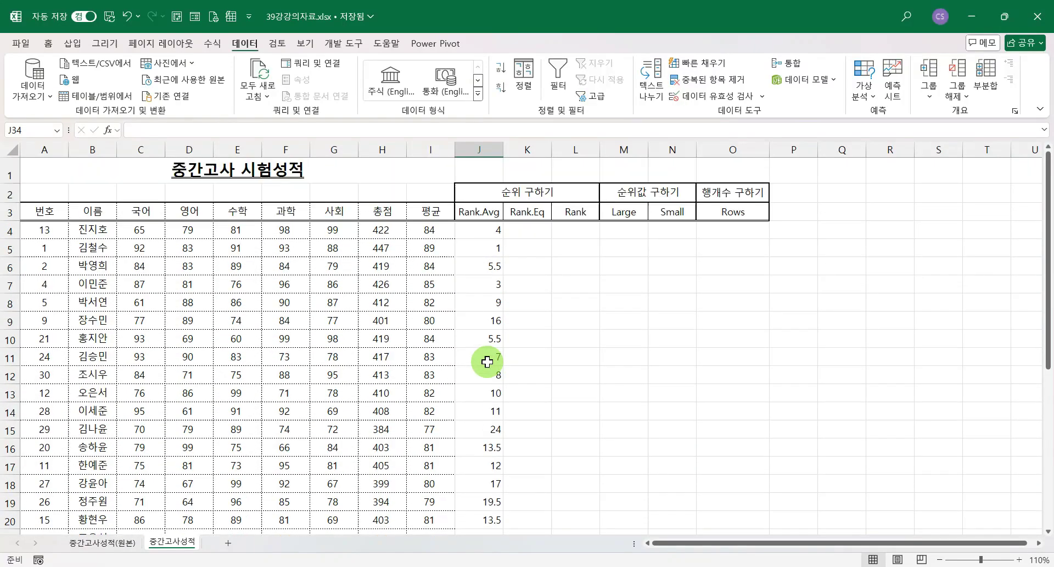
Sort the table range A3:J33, with its header row, by Rank.Avg cell values in ascending order (오름차순).
left_click(47, 209)
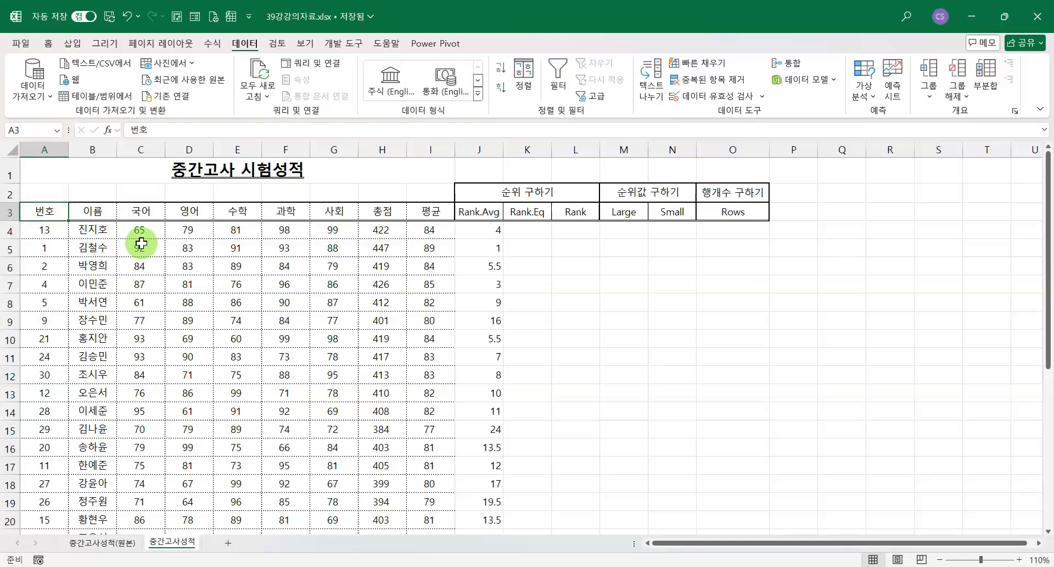
key("shift+Right")
key("shift+Right")
key("shift+Right")
key("shift+Right")
key("shift+Right")
key("shift+Right")
key("shift+Right")
key("shift+Right")
key("shift+Right")
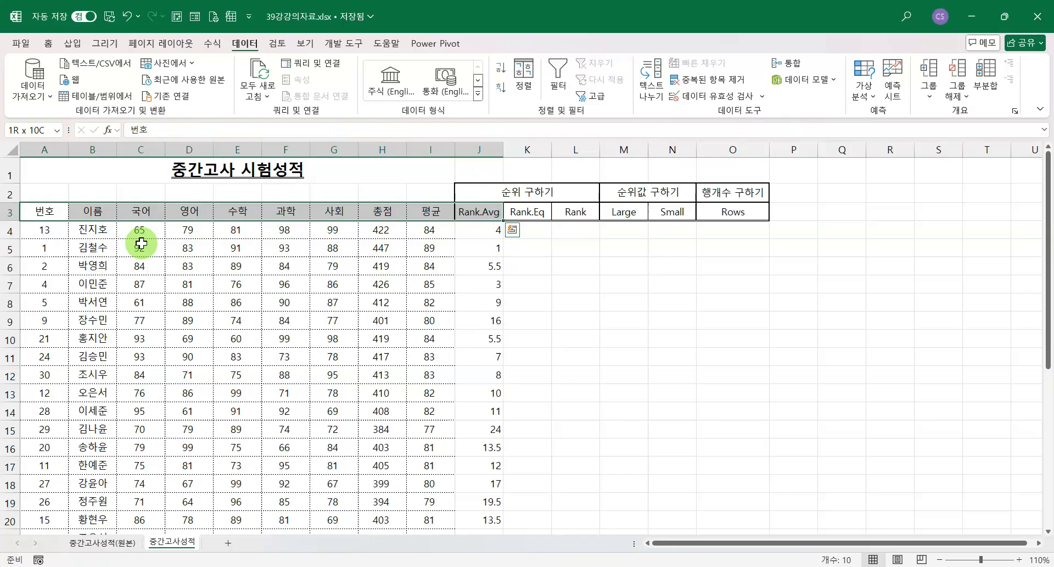
key("ctrl+shift+Down")
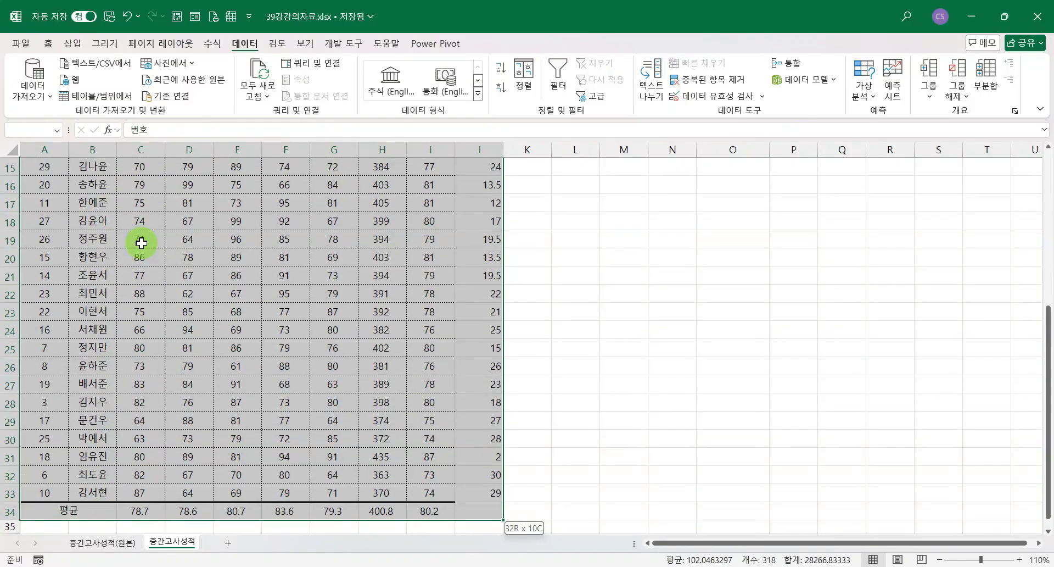
key("shift+Up")
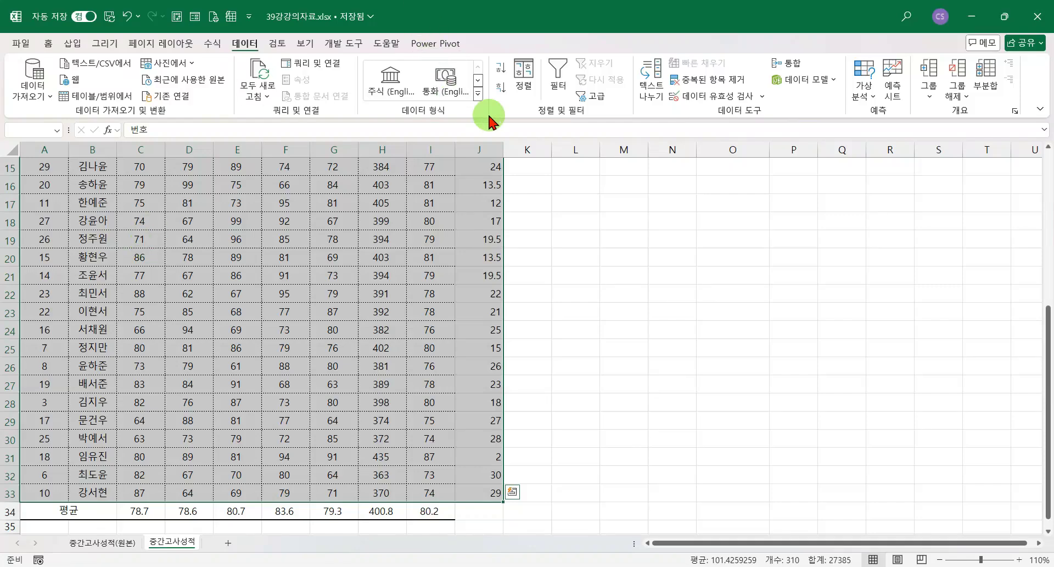
left_click(523, 77)
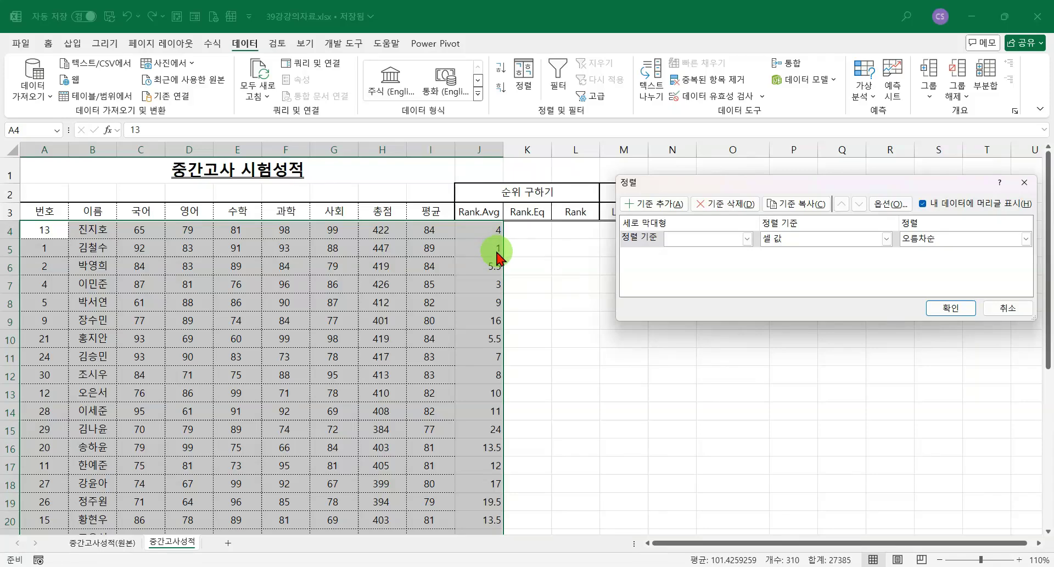
left_click(746, 239)
left_click(683, 374)
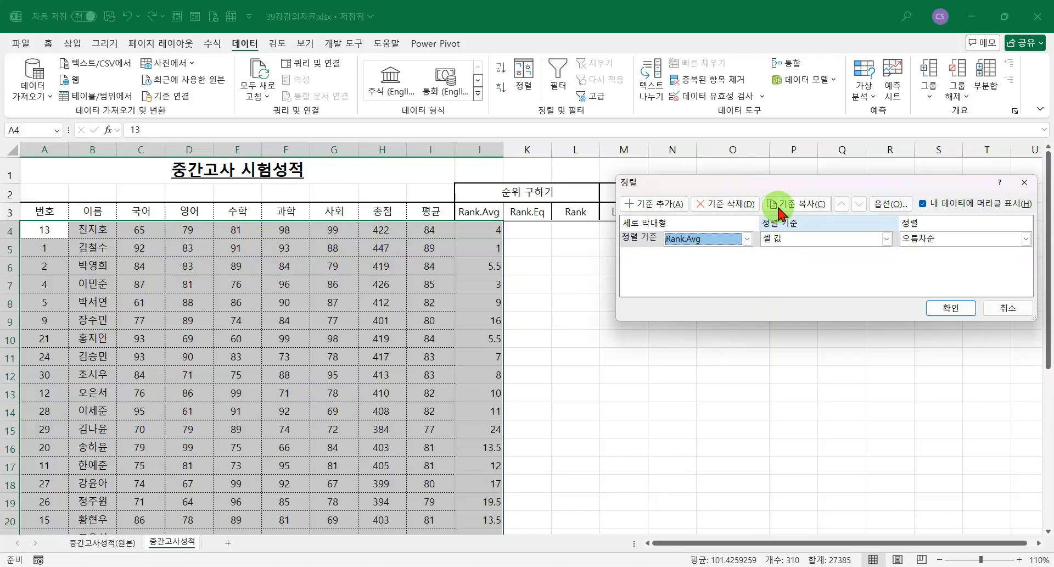
left_click(951, 309)
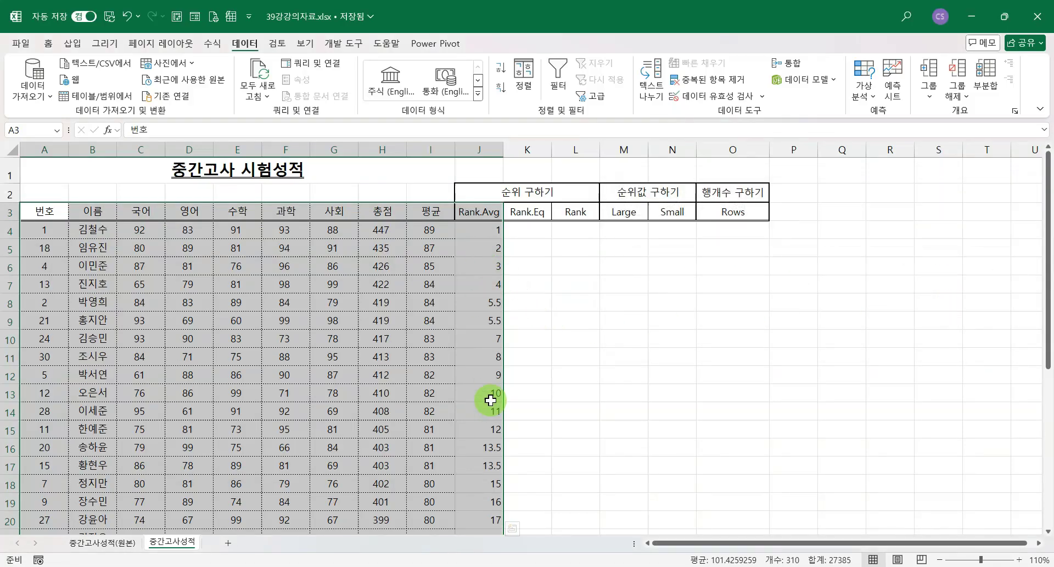
Examine the Rank.Avg column for tied ranks, checking the pairs in J8:J9, J16:J17 and J22:J23.
scroll(489, 399, "down", 1)
left_click(472, 387)
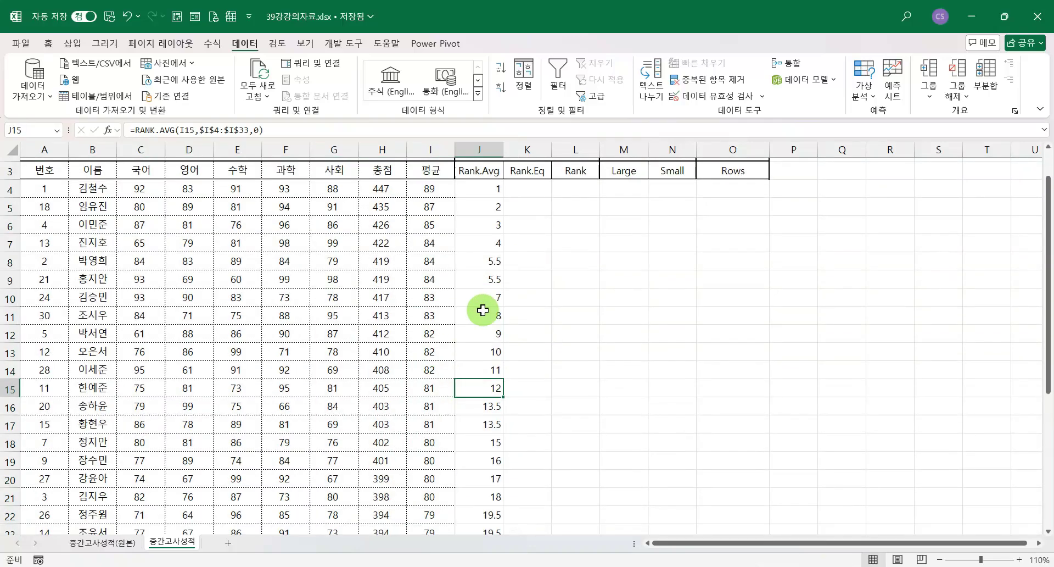
left_click_drag(491, 260, 490, 277)
scroll(621, 337, "down", 2)
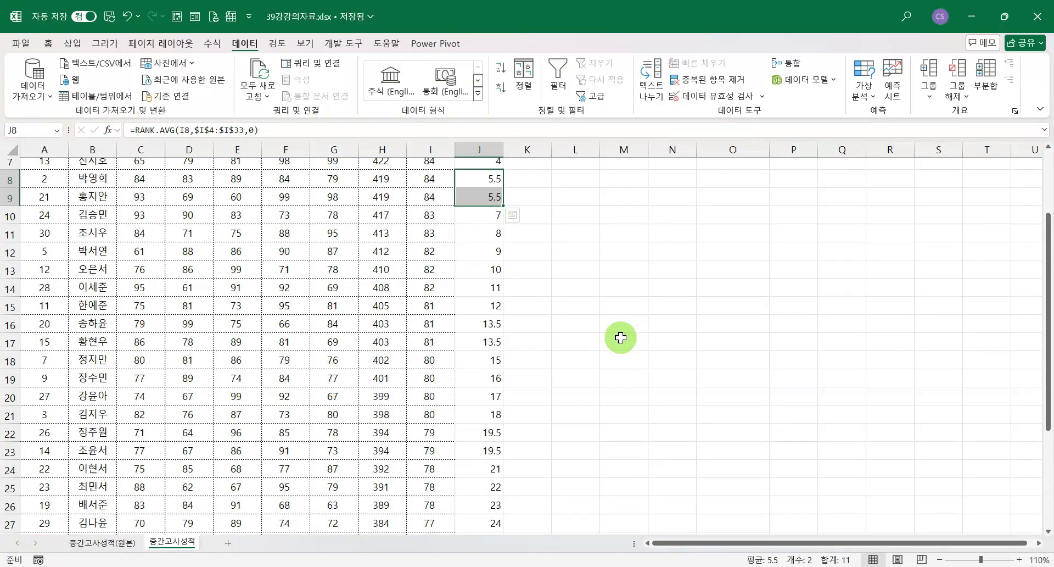
scroll(621, 337, "up", 1)
left_click_drag(481, 365, 482, 379)
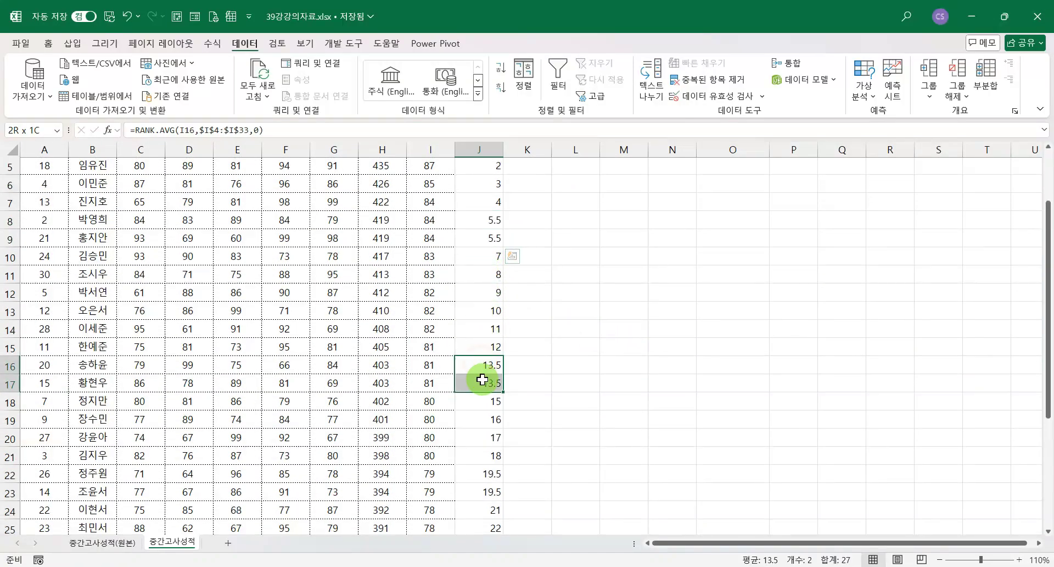
scroll(565, 390, "down", 3)
left_click_drag(483, 306, 481, 328)
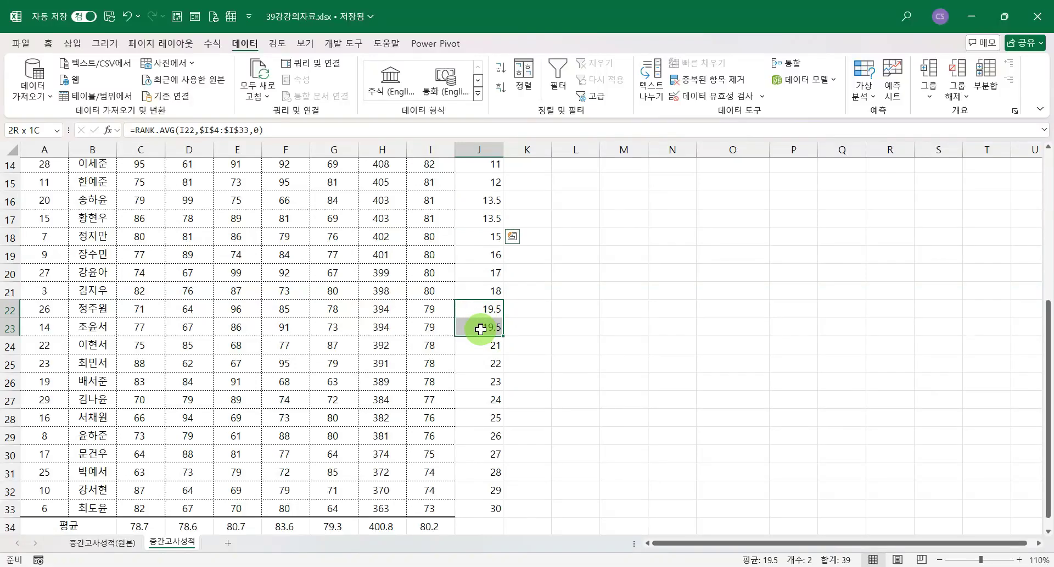
scroll(611, 332, "up", 5)
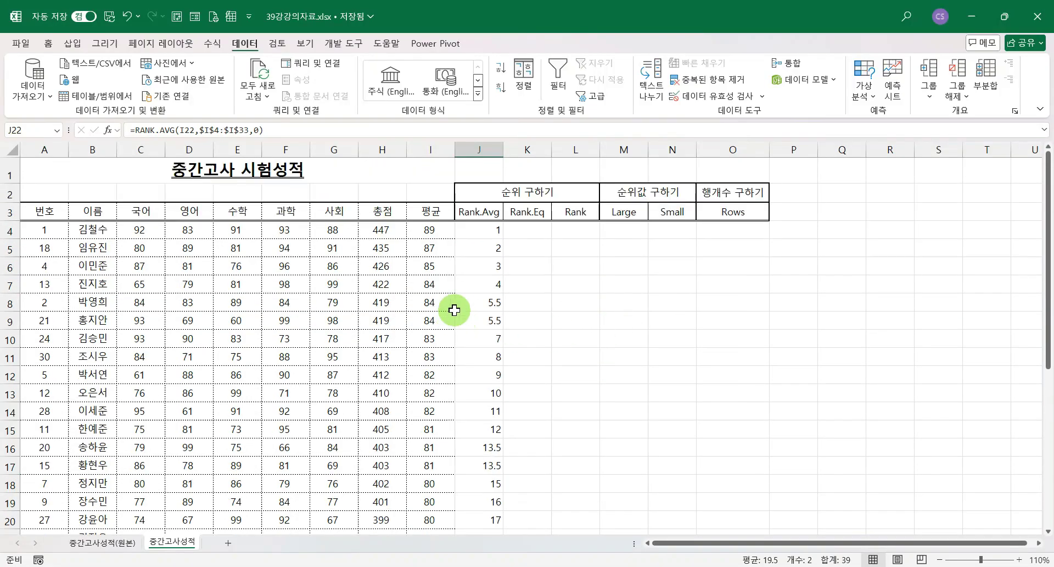
left_click_drag(470, 303, 469, 321)
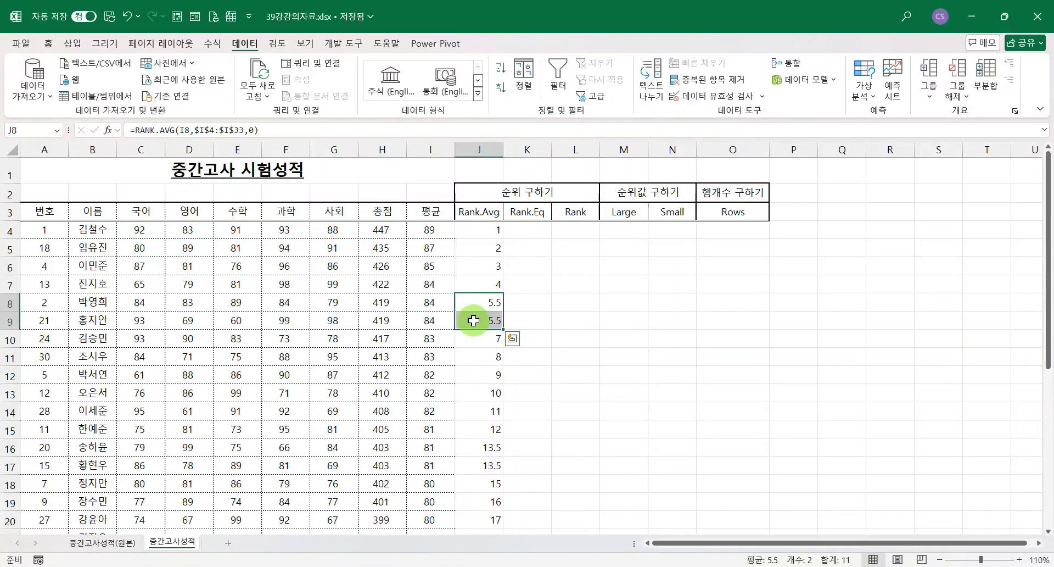
Display the averages in I7:I9 with one decimal place.
left_click_drag(429, 299, 434, 321)
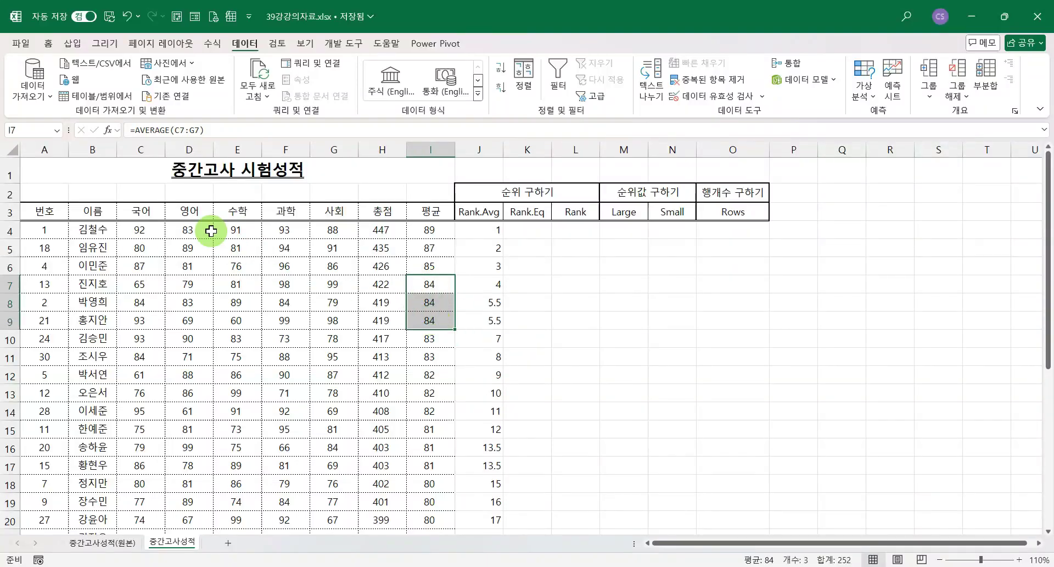
left_click(50, 44)
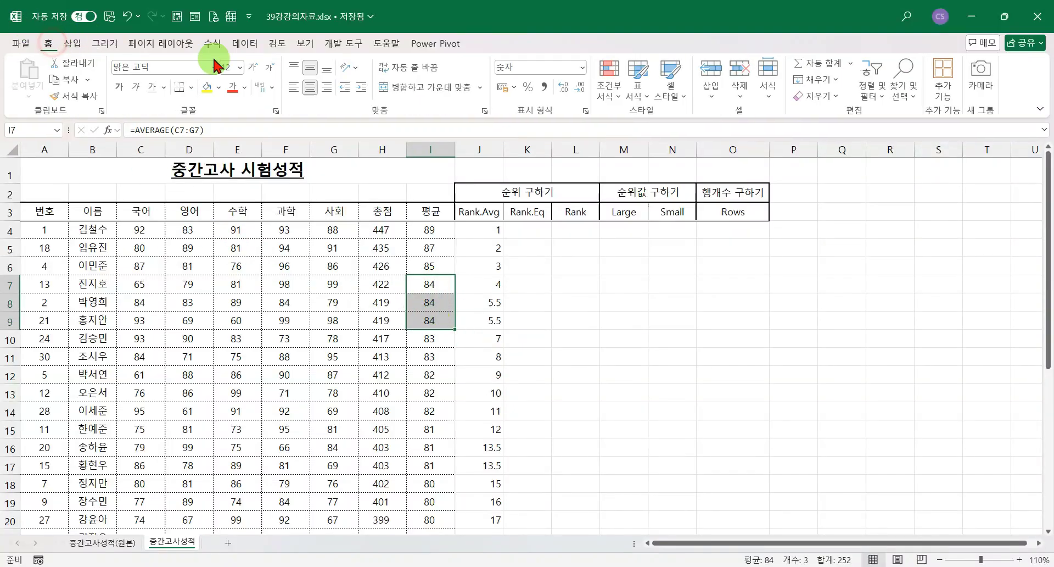
left_click(559, 87)
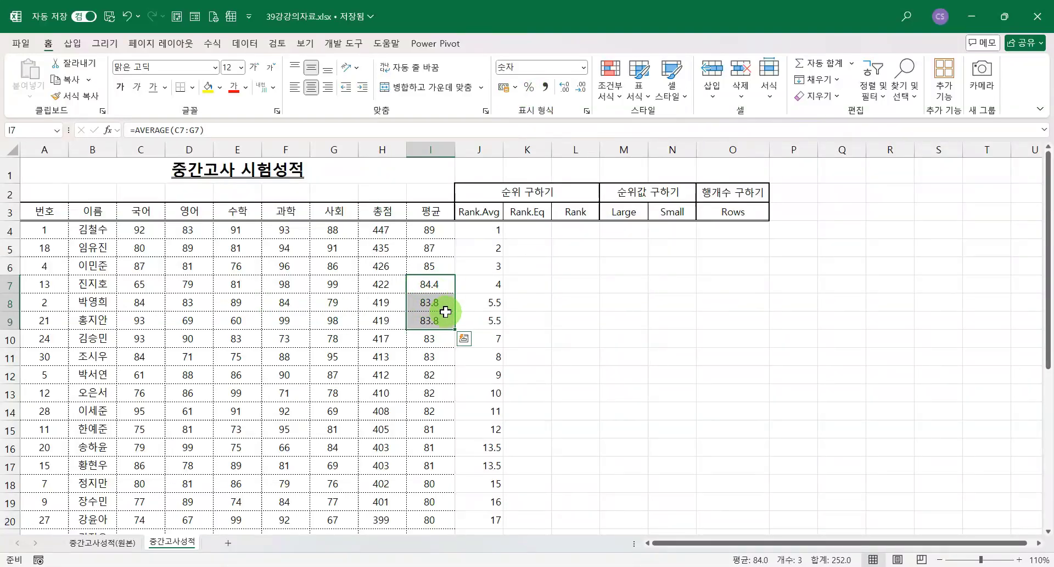
Examine the tied averages and their Rank.Avg ranks in I8:J9, along with the following rank in J10.
left_click_drag(431, 301, 490, 321)
left_click(578, 306)
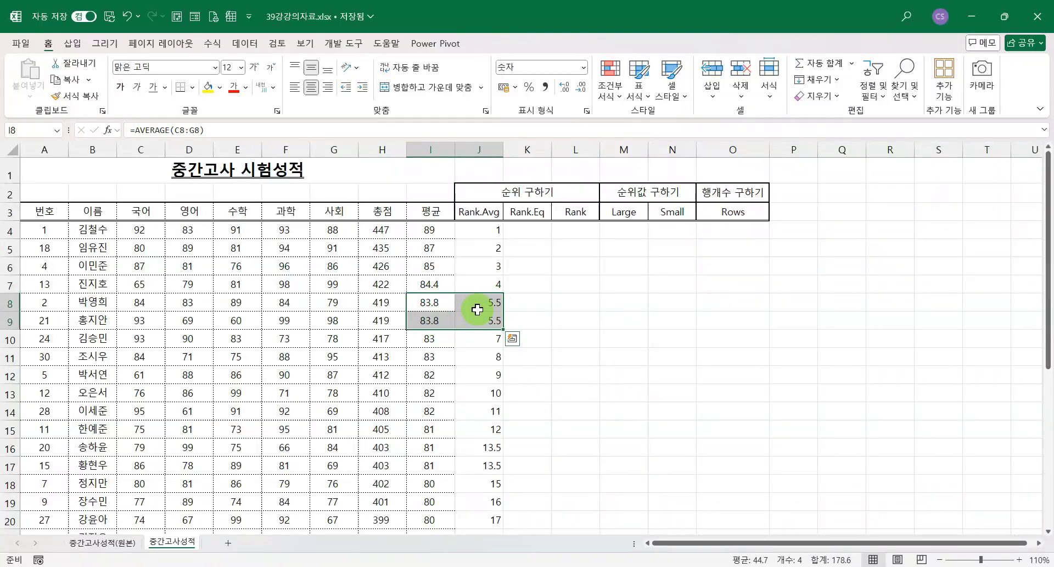
left_click(517, 304)
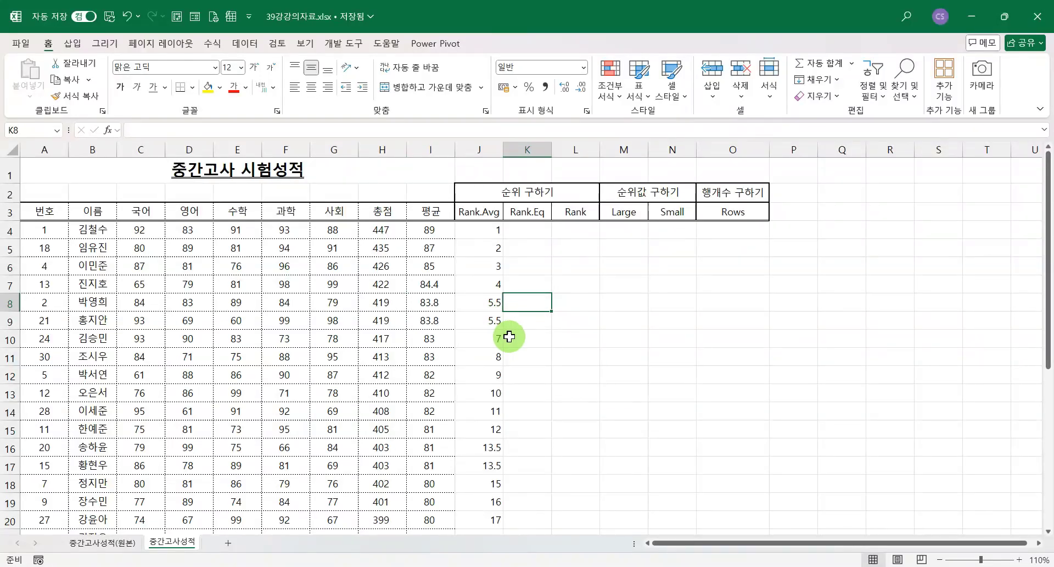
left_click(494, 337)
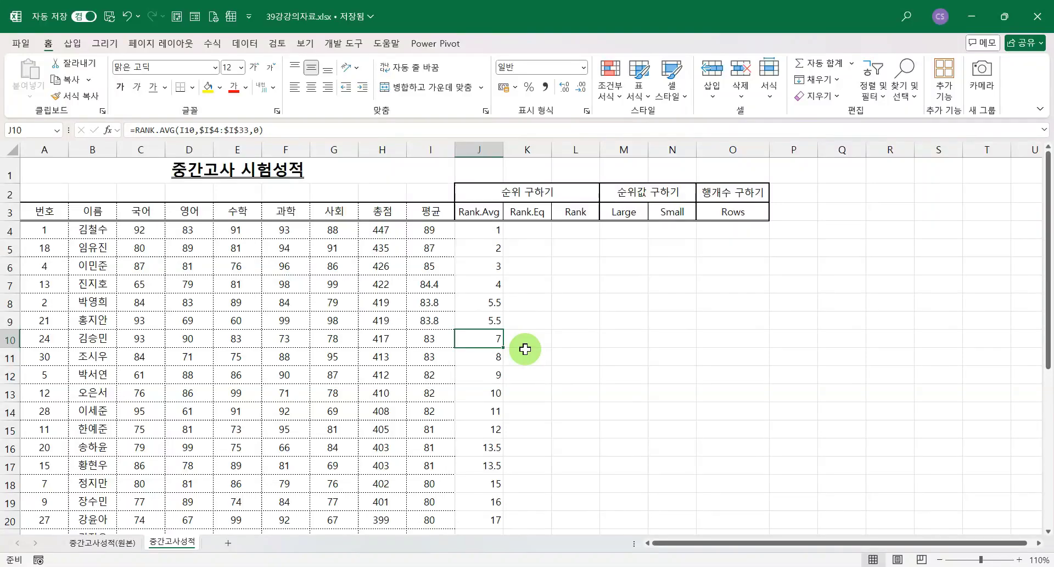
scroll(525, 349, "down", 2)
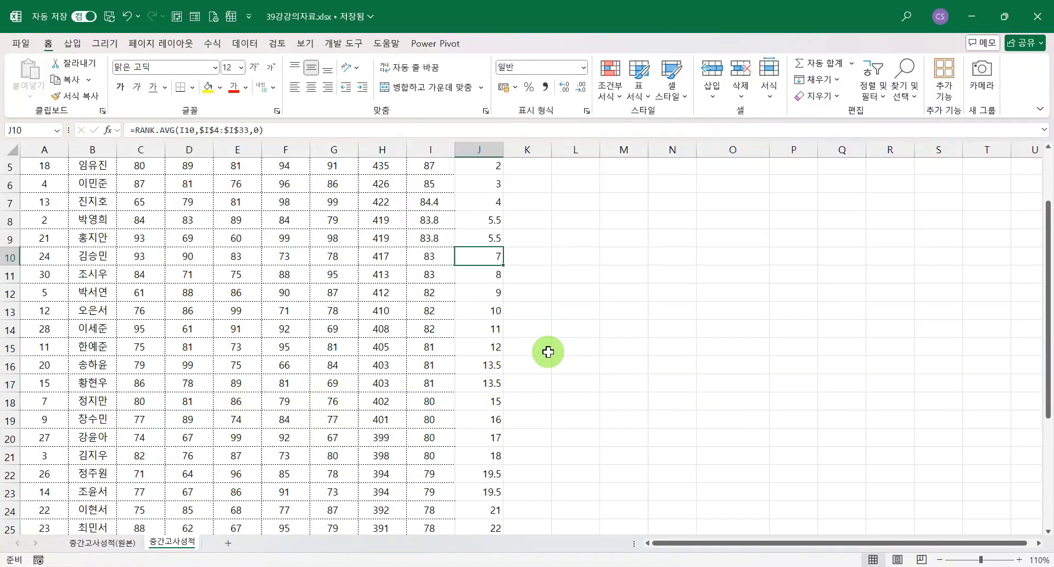
scroll(548, 352, "up", 2)
Start a RANK.EQ formula in cell K4 of the Rank.Eq column, reading the function's description on tied values.
left_click(532, 227)
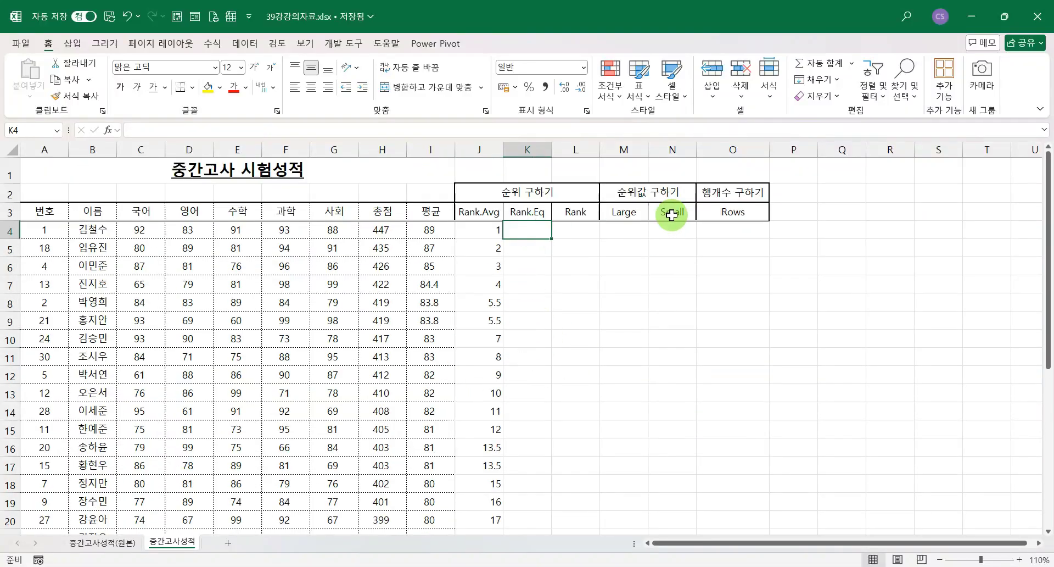
type("=rank")
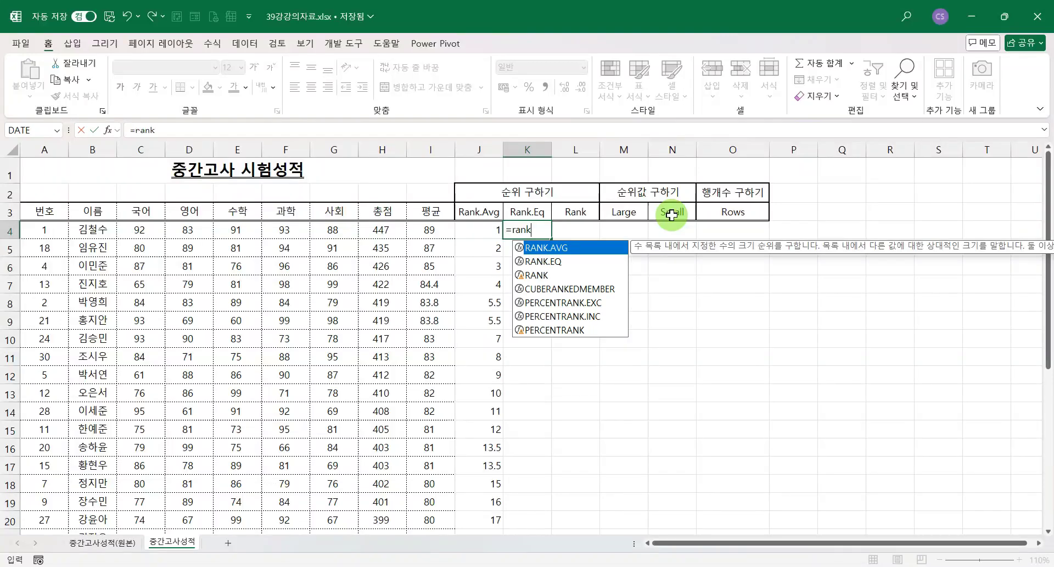
key("Down")
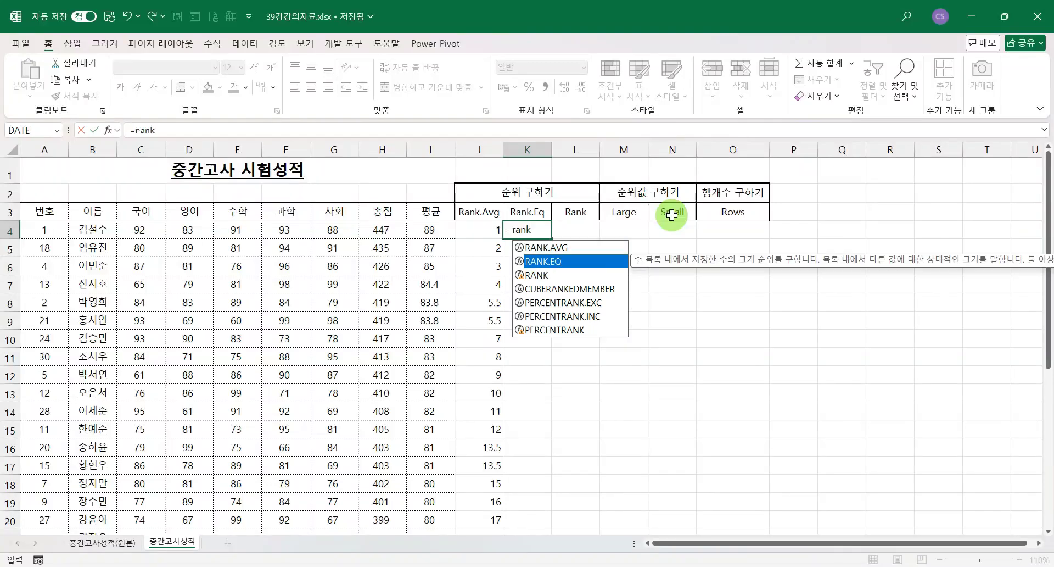
left_click_drag(759, 264, 586, 296)
left_click_drag(855, 291, 767, 304)
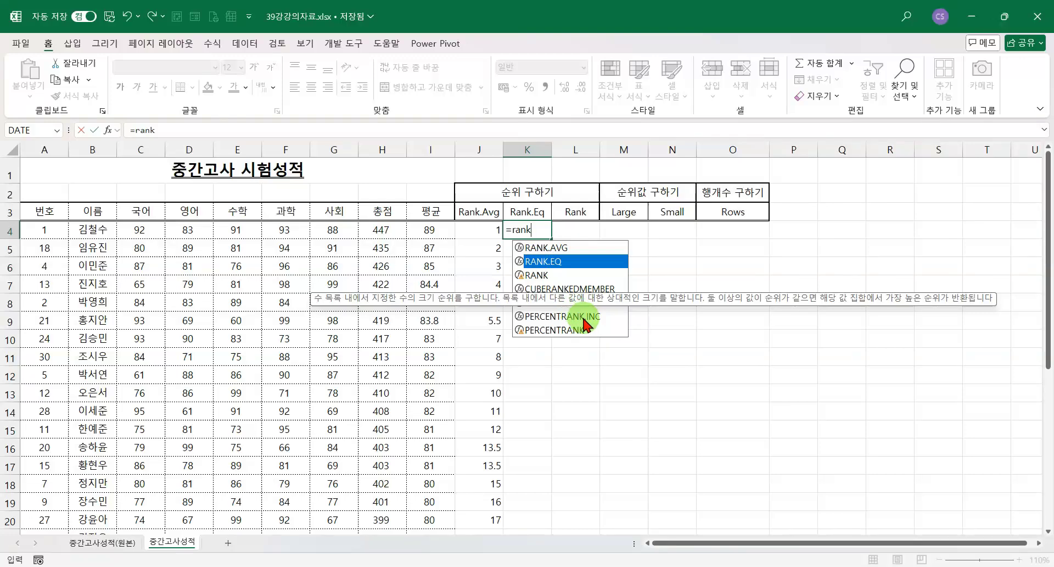
key("Tab")
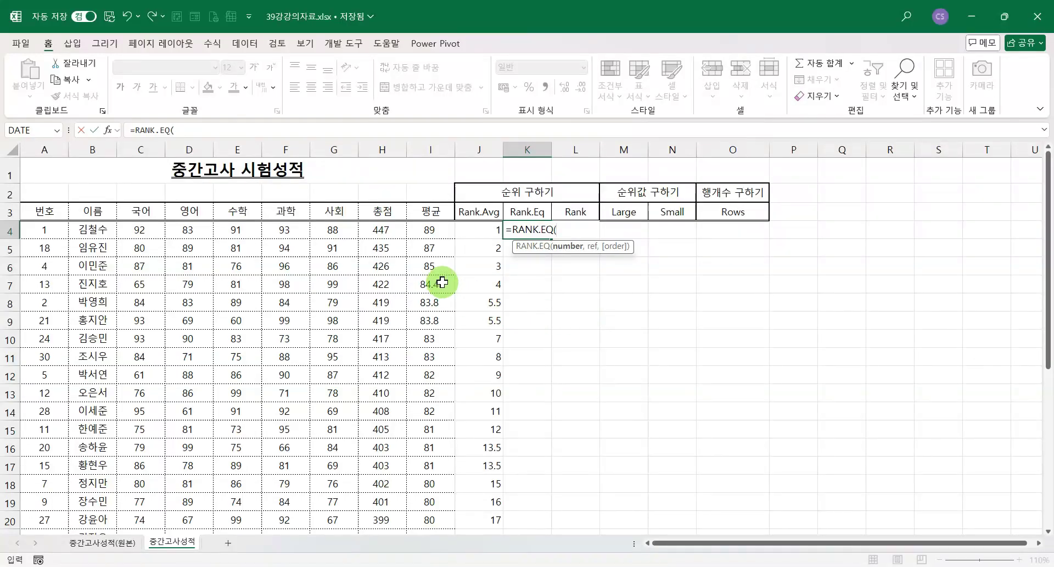
Complete the K4 formula as =RANK.EQ(I4,$I$4:$I$33), leaving out the order argument.
left_click(430, 230)
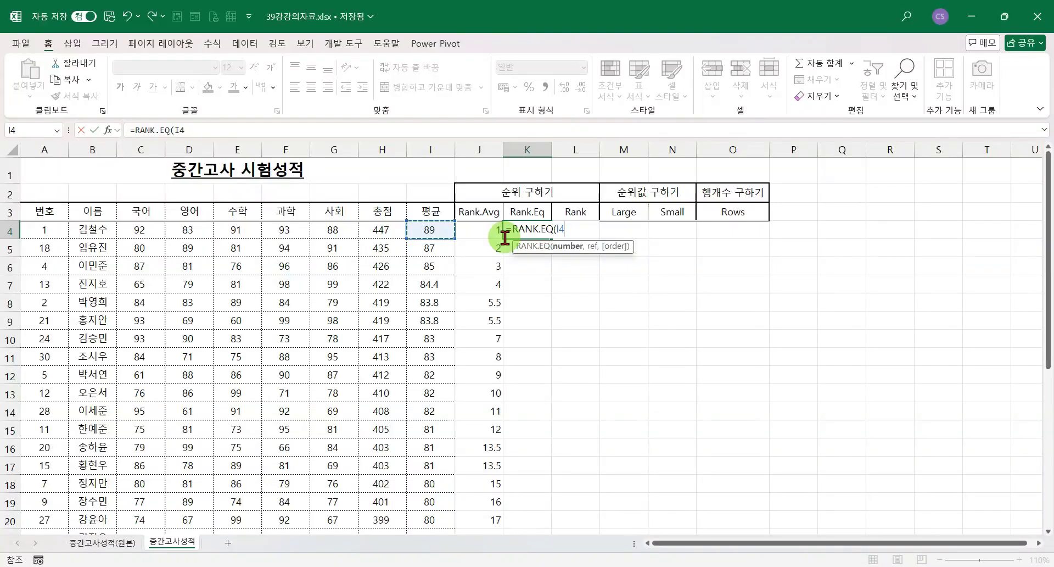
type(",")
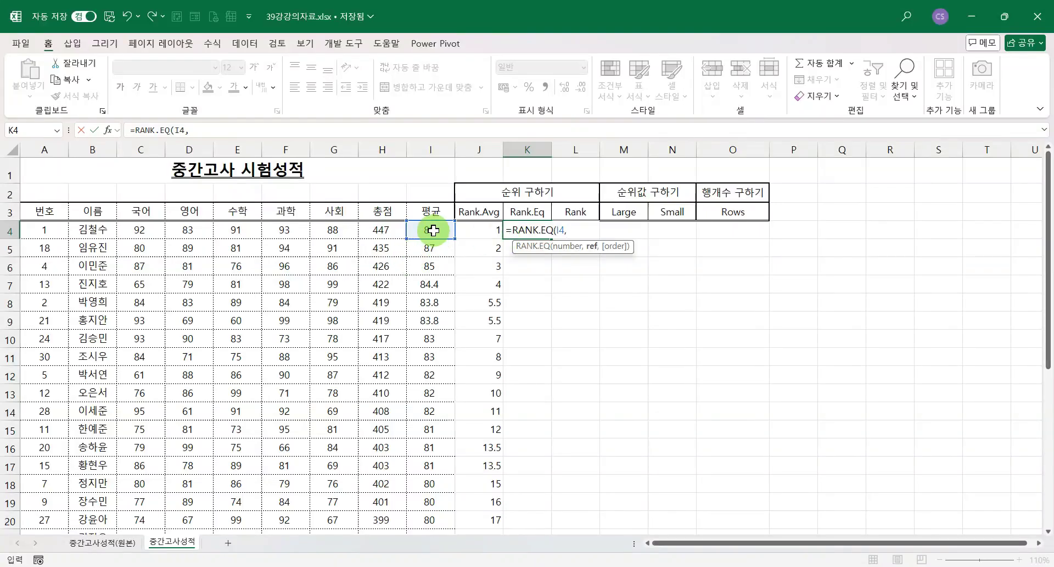
left_click(434, 230)
key("ctrl+shift+Down")
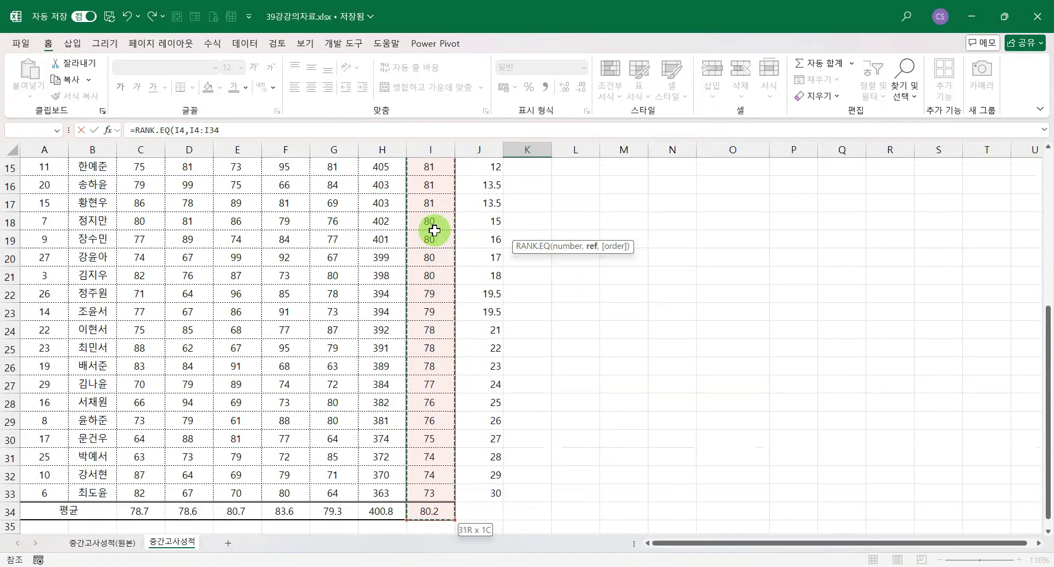
scroll(435, 230, "up", 5)
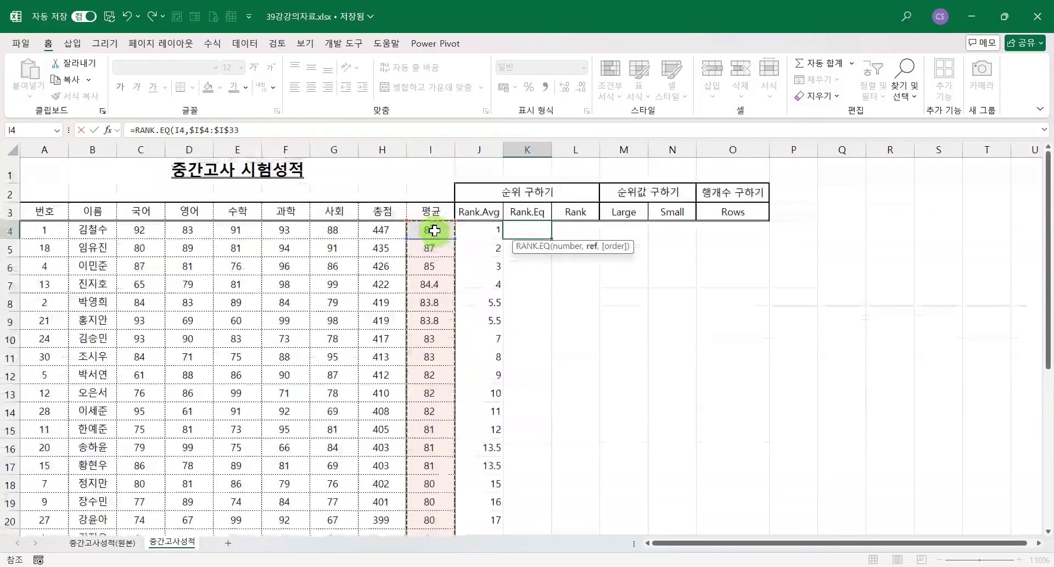
key("F4")
type(",")
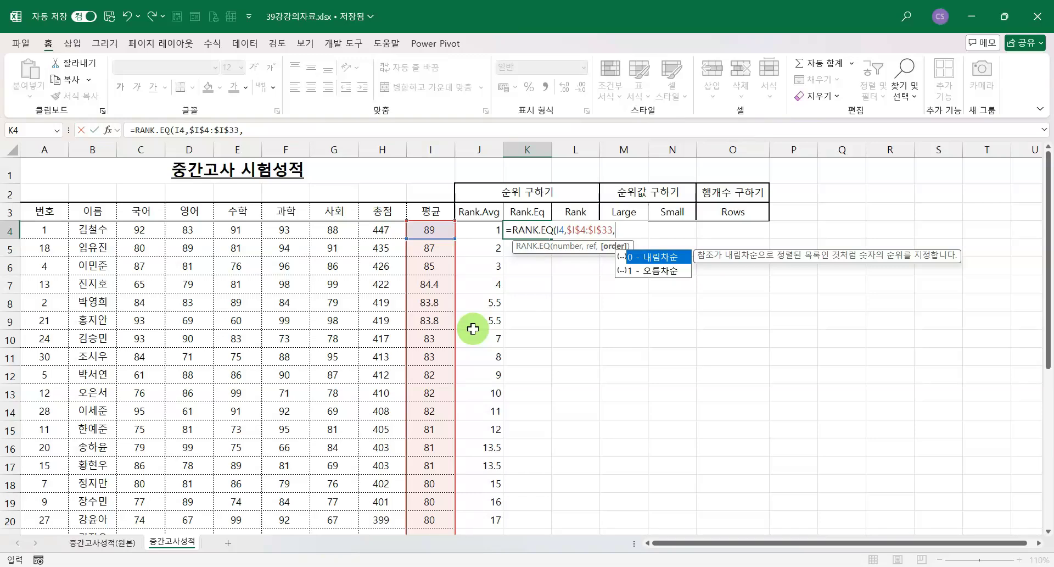
key("BackSpace")
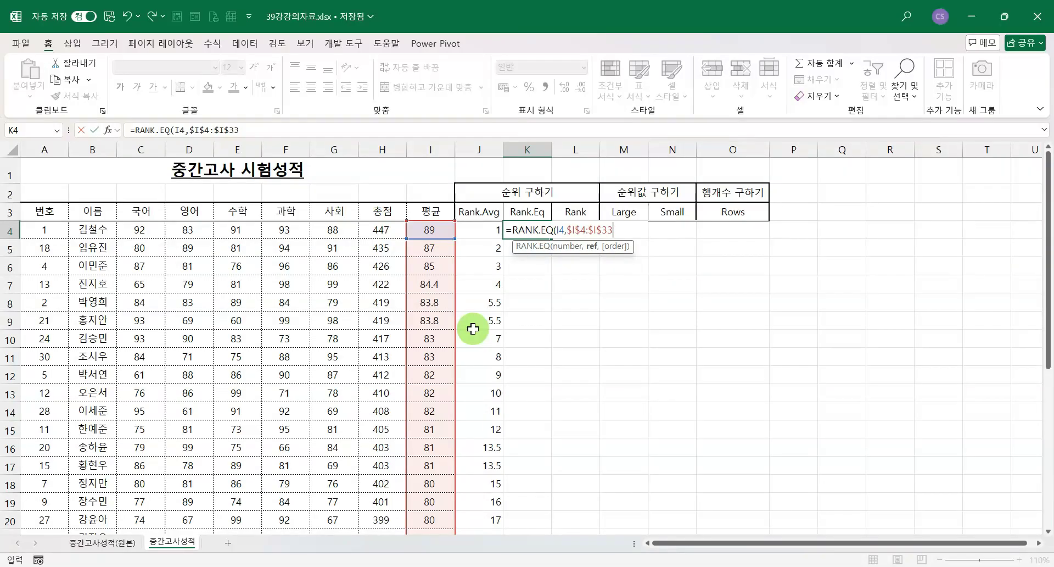
type(")")
key("Return")
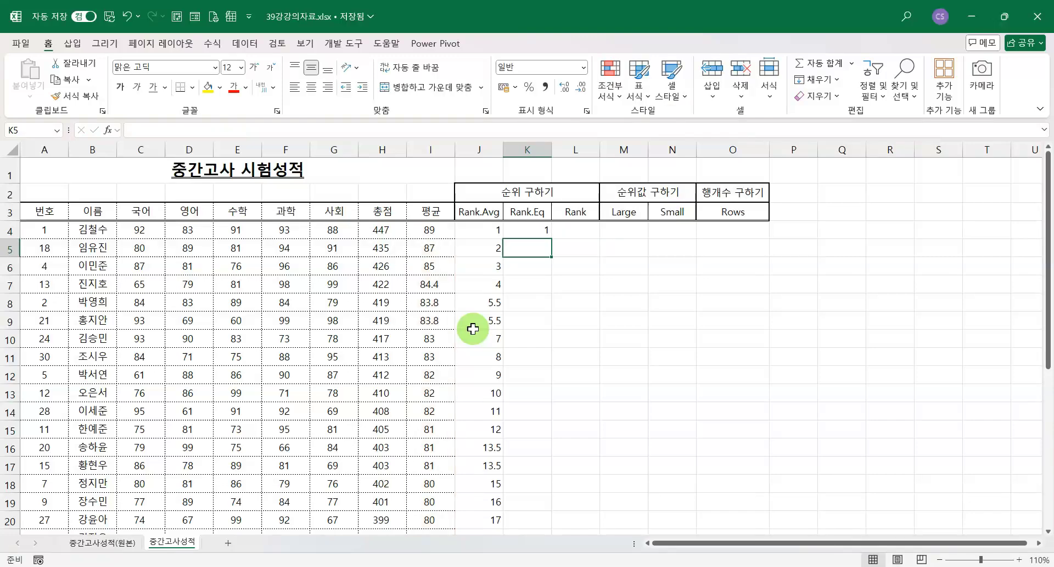
Fill the RANK.EQ formula from K4 down the Rank.Eq column through row 34.
left_click(526, 229)
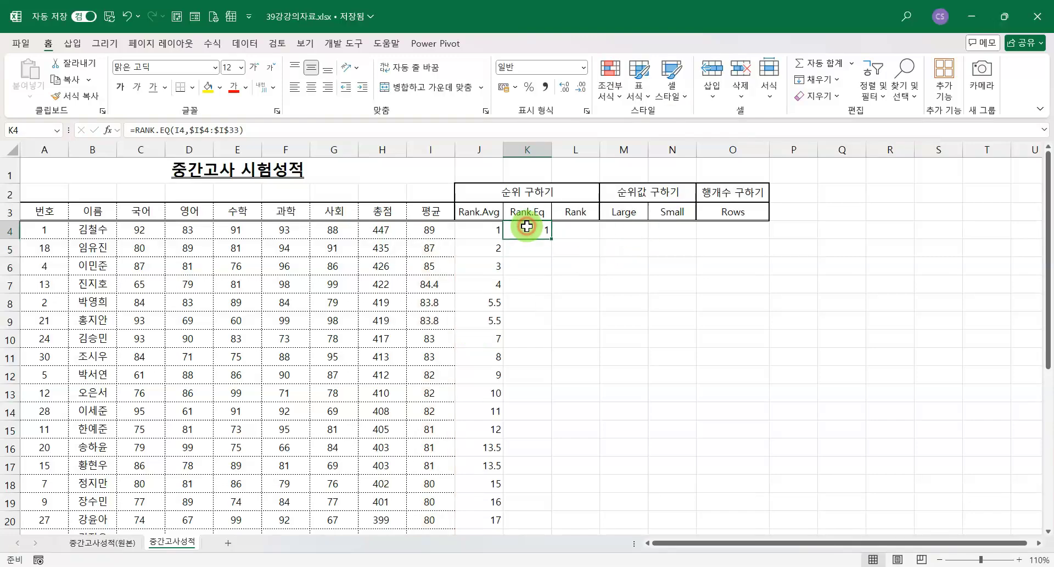
double_click(551, 240)
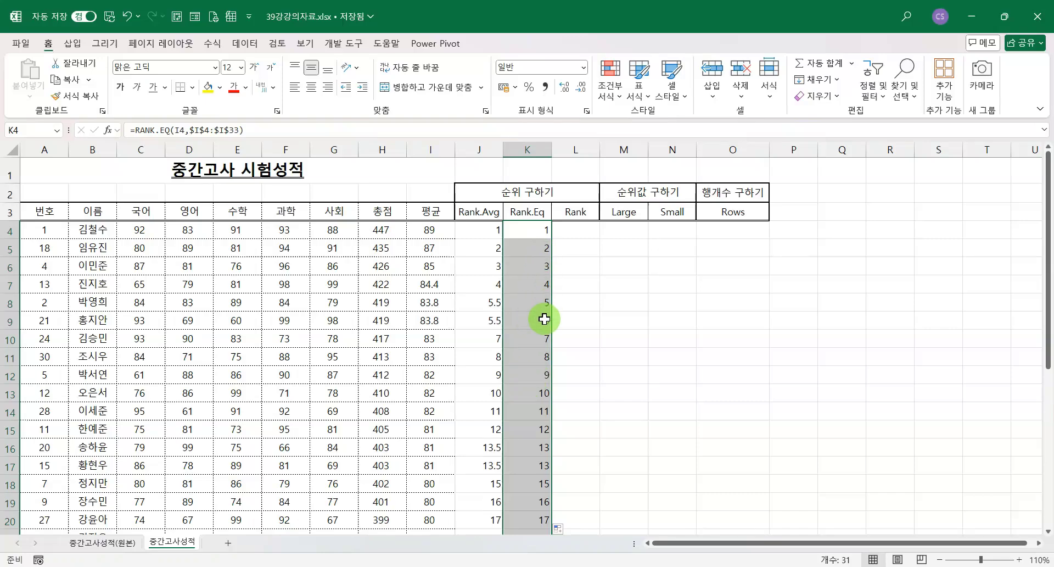
scroll(543, 319, "down", 1)
scroll(536, 306, "up", 1)
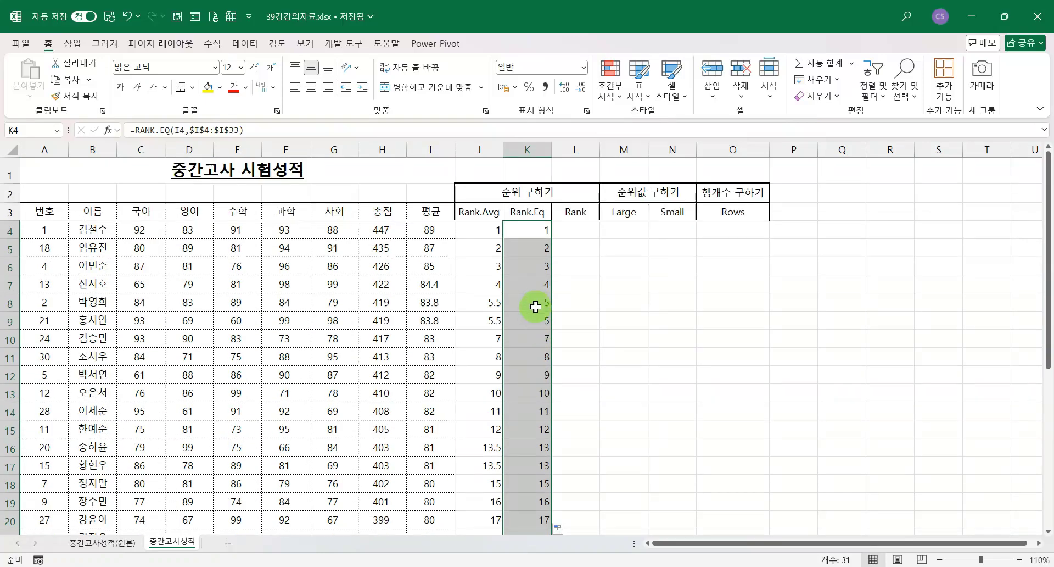
Compare the tied ranks in the Rank.Avg and Rank.Eq columns at rows 8–9, 16–17 and 22–23.
left_click(476, 306)
left_click(482, 320)
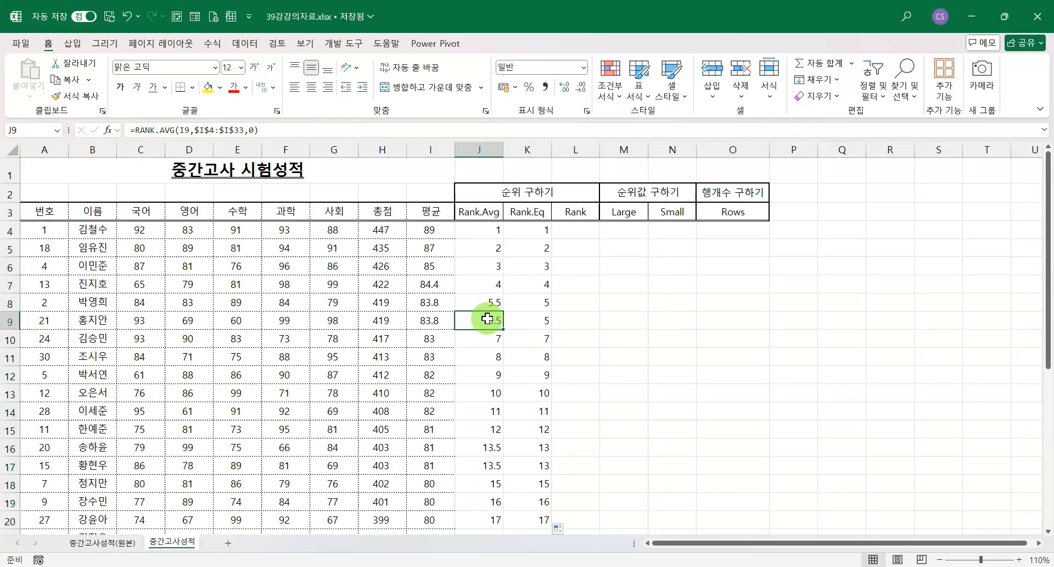
left_click(533, 303)
left_click(535, 321)
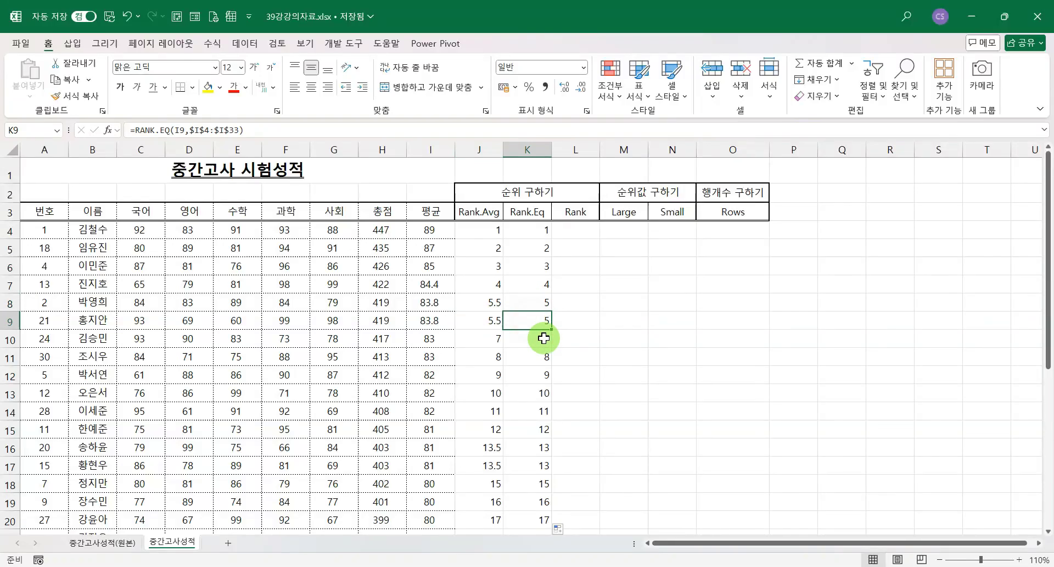
left_click(545, 338)
scroll(593, 358, "down", 2)
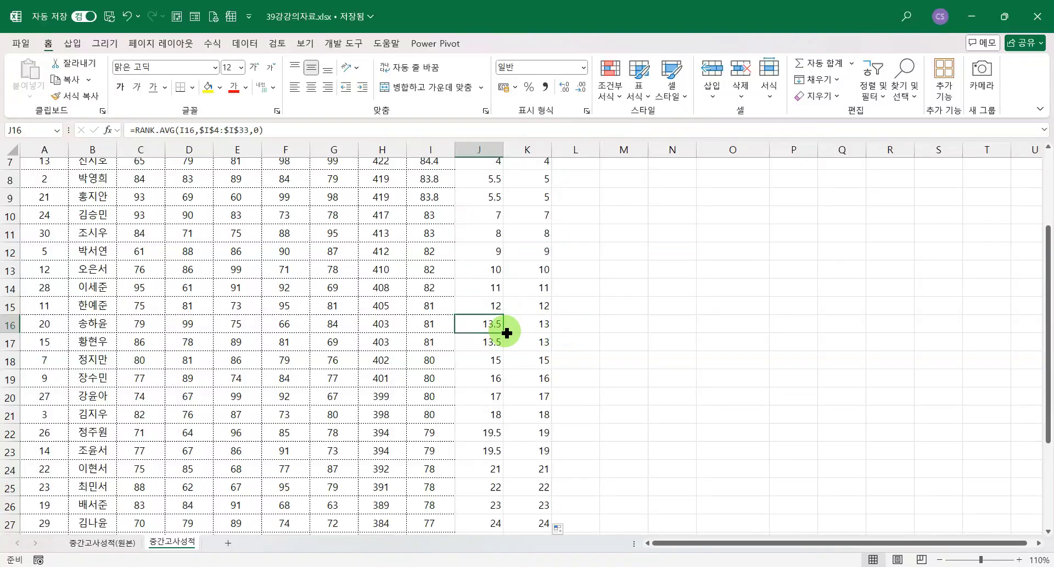
left_click_drag(527, 328, 527, 341)
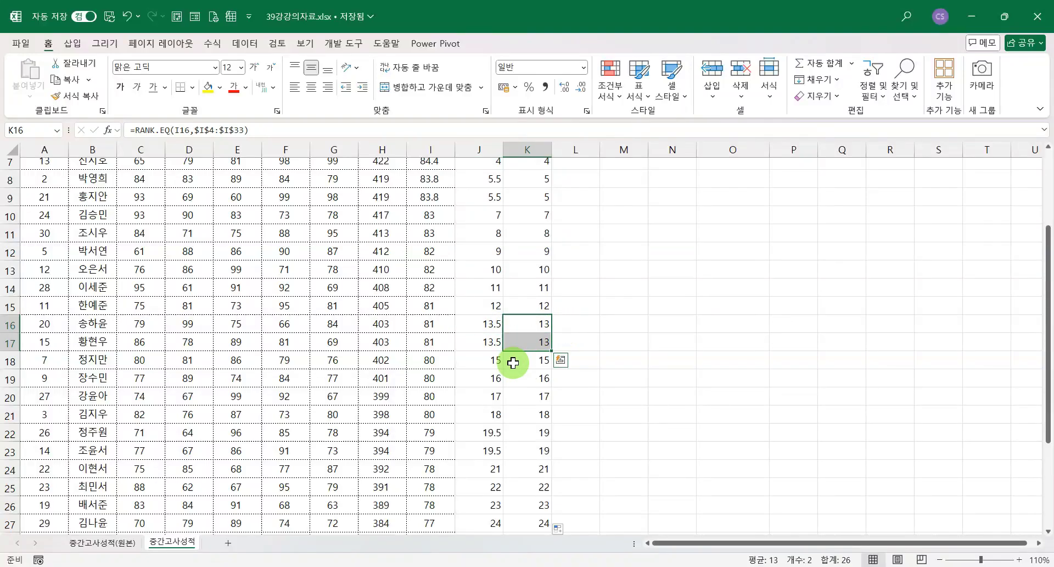
scroll(512, 358, "down", 3)
left_click_drag(535, 267, 542, 287)
scroll(591, 396, "up", 1)
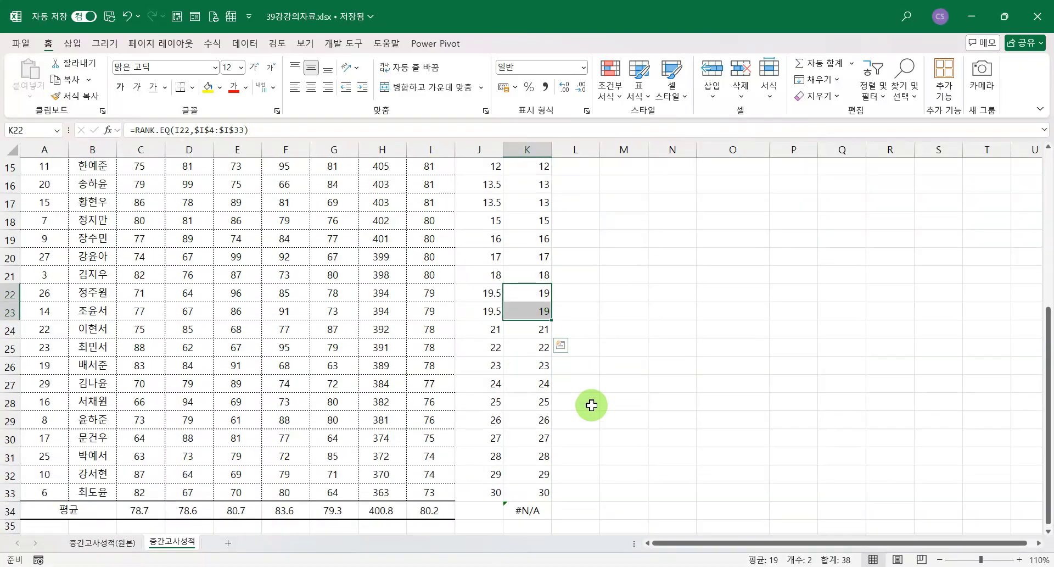
Delete the rank formula from cell K34 in the 평균 summary row.
scroll(577, 405, "down", 3)
left_click(533, 362)
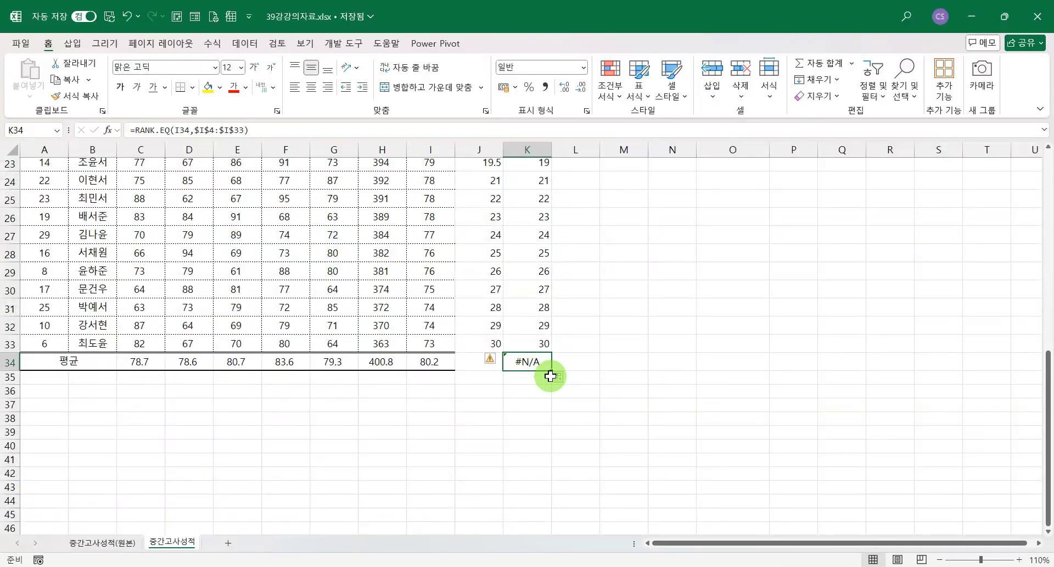
key("Delete")
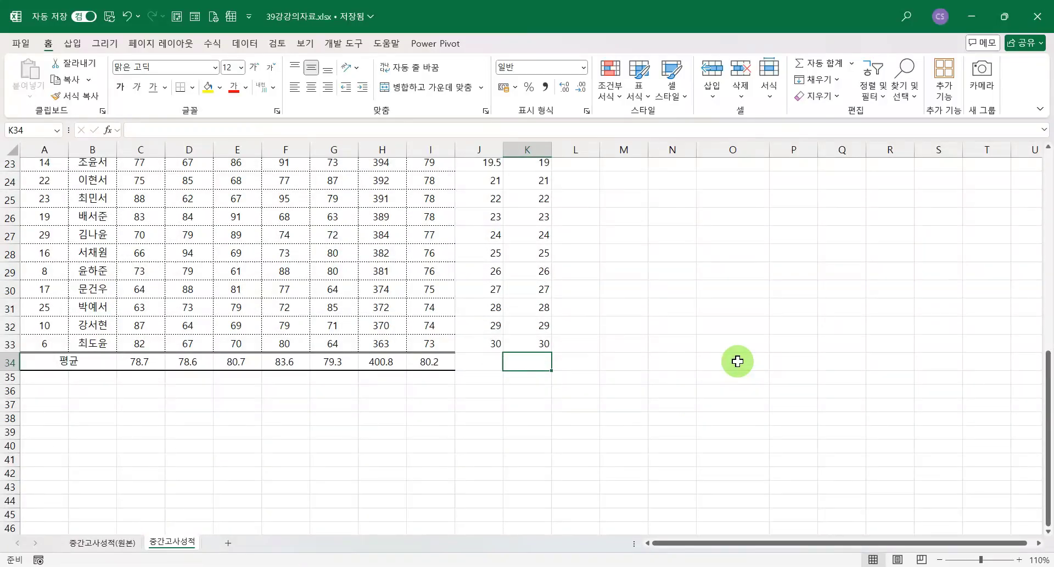
Start a formula in L4 of the Rank column with =rank and highlight the RANK function suggestion.
scroll(737, 360, "up", 7)
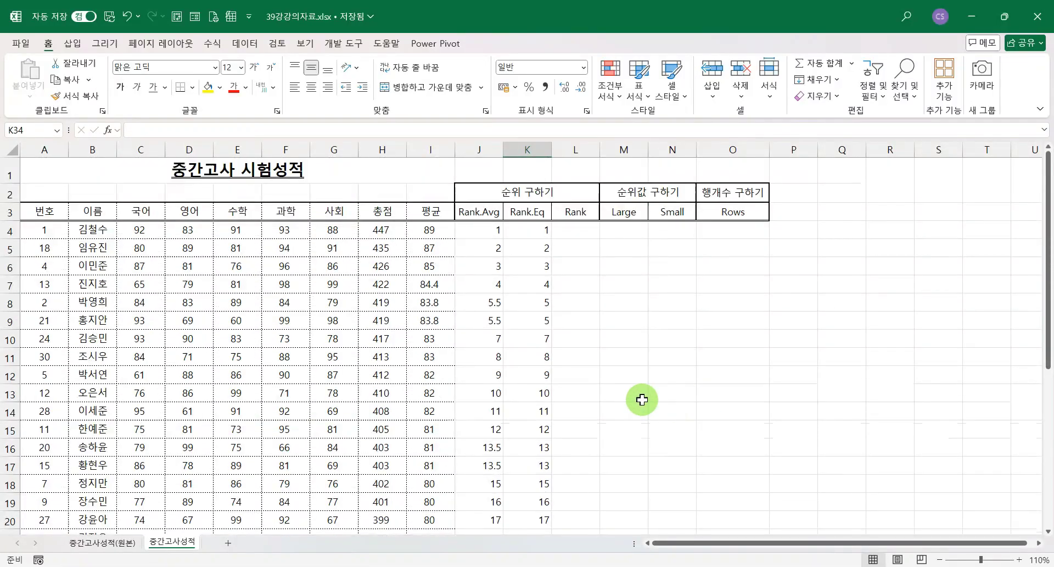
left_click(573, 229)
type("=")
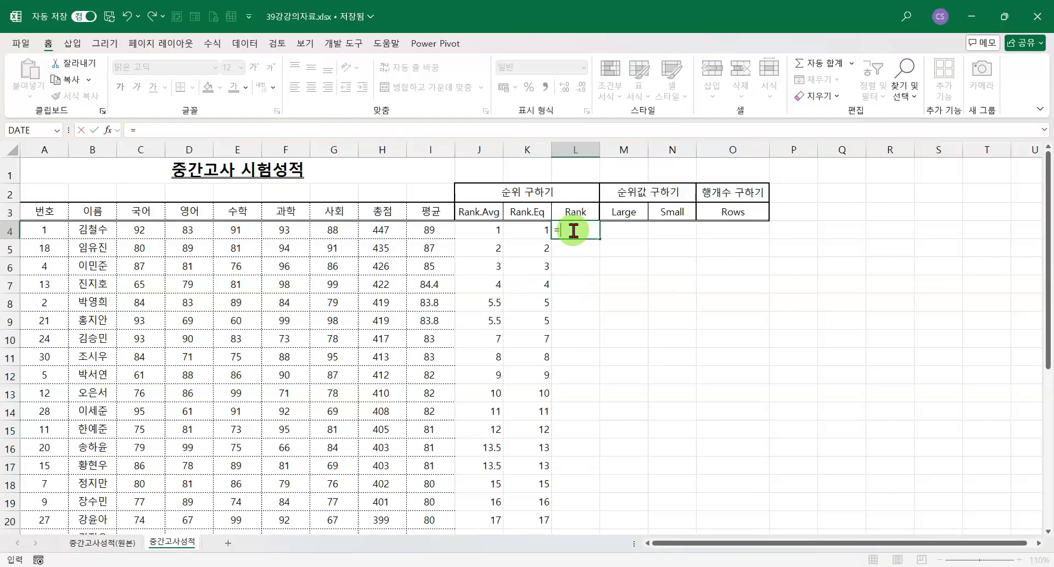
type("rank")
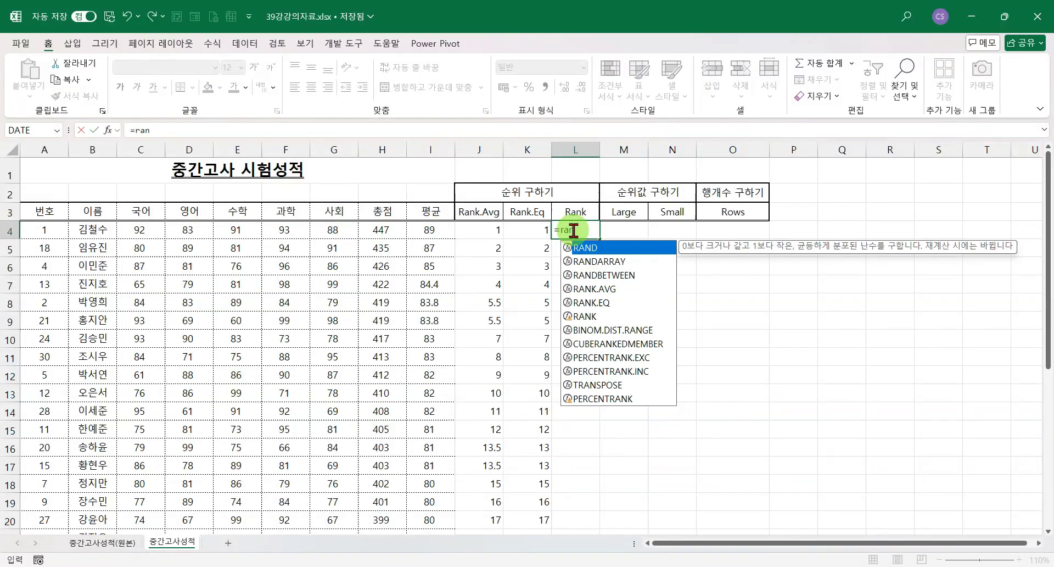
key("Down")
key("Down")
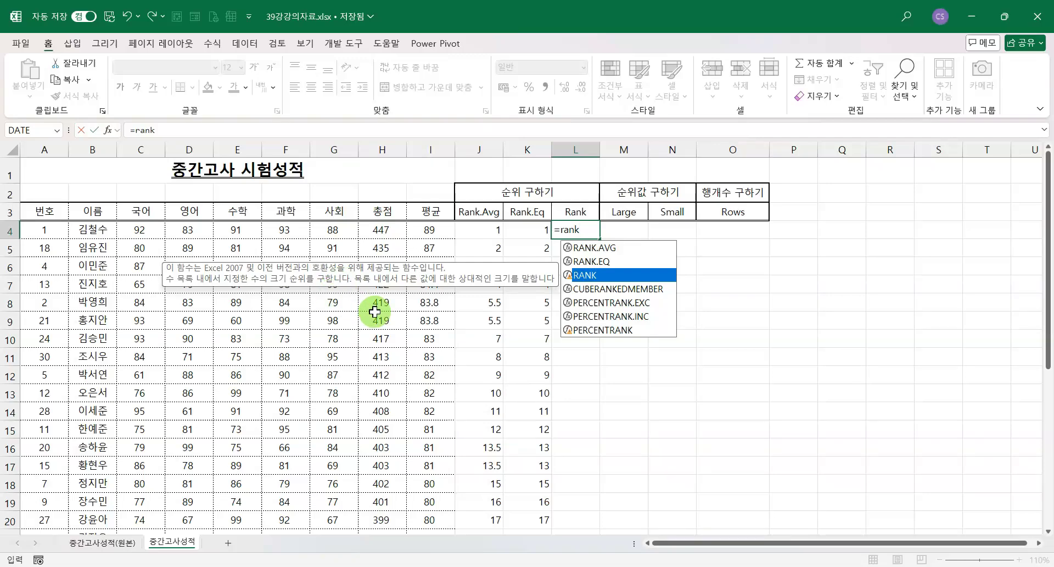
Compare the function descriptions of RANK.EQ and RANK in the formula suggestions.
left_click(591, 262)
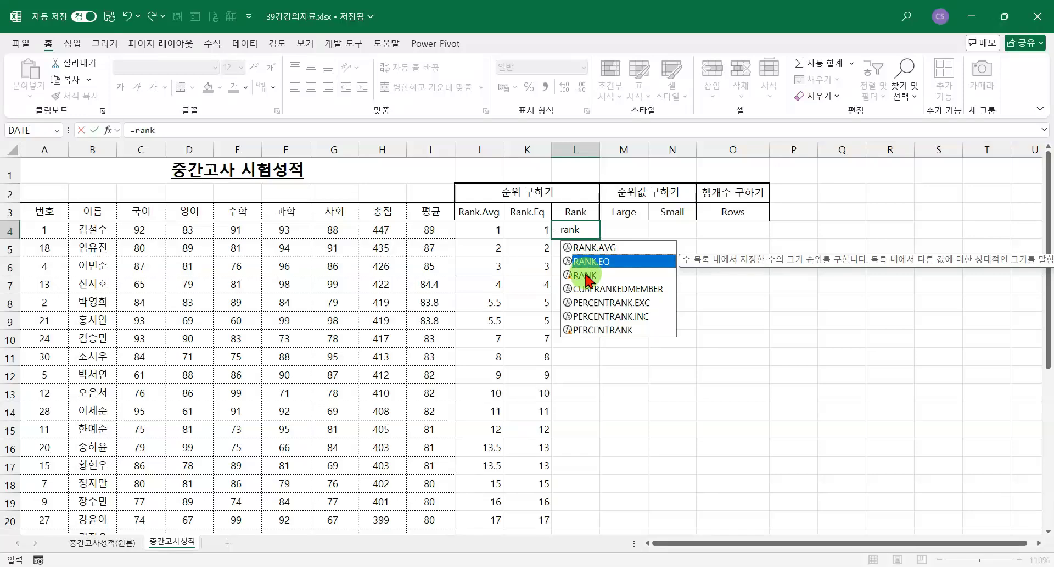
left_click(586, 277)
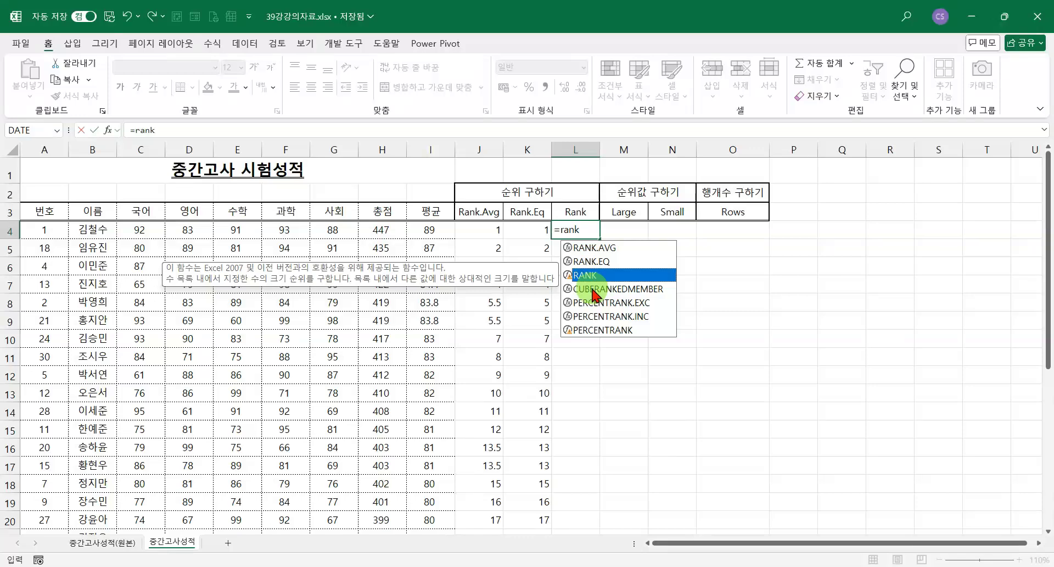
left_click(589, 262)
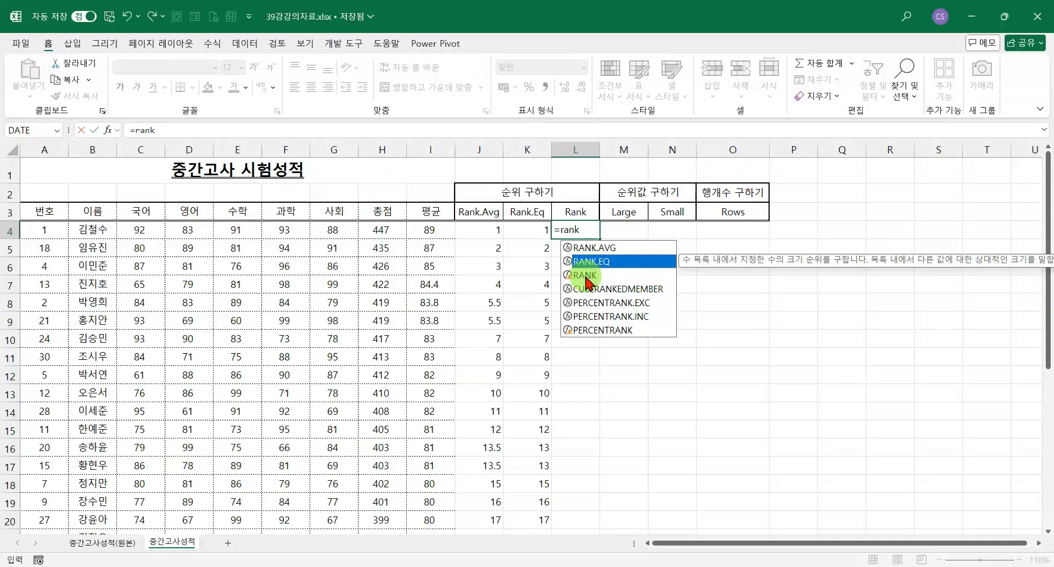
left_click(585, 275)
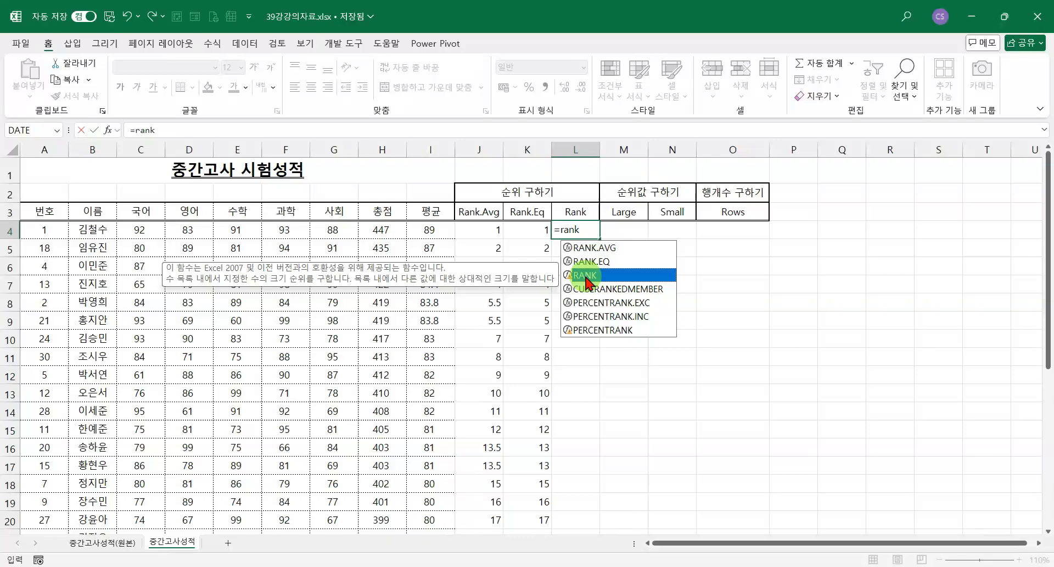
Insert the RANK function and complete the L4 formula as =RANK(I4,$I$4:$I$33), leaving out the order argument.
double_click(585, 275)
left_click(430, 229)
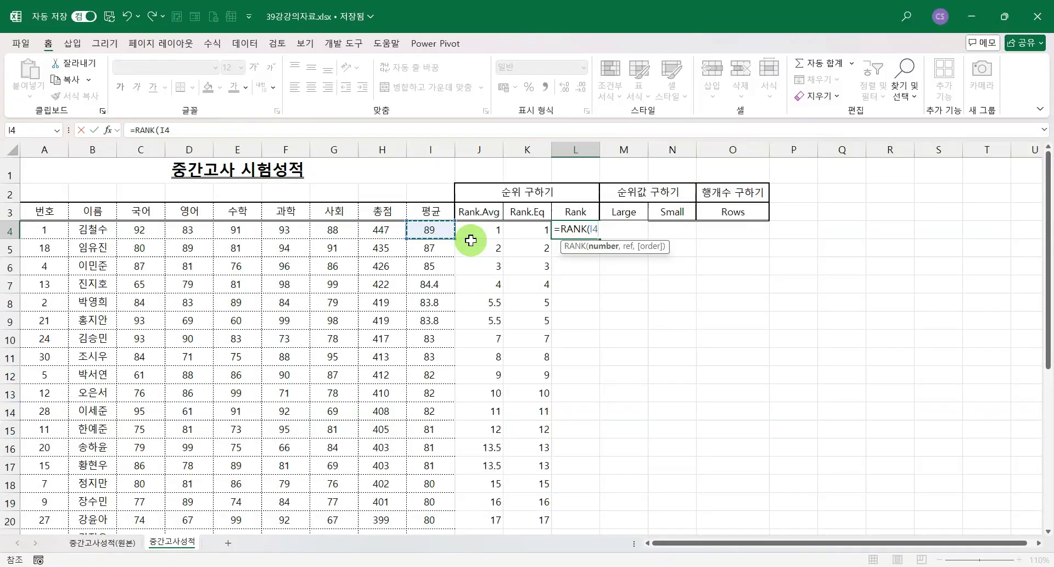
type(",")
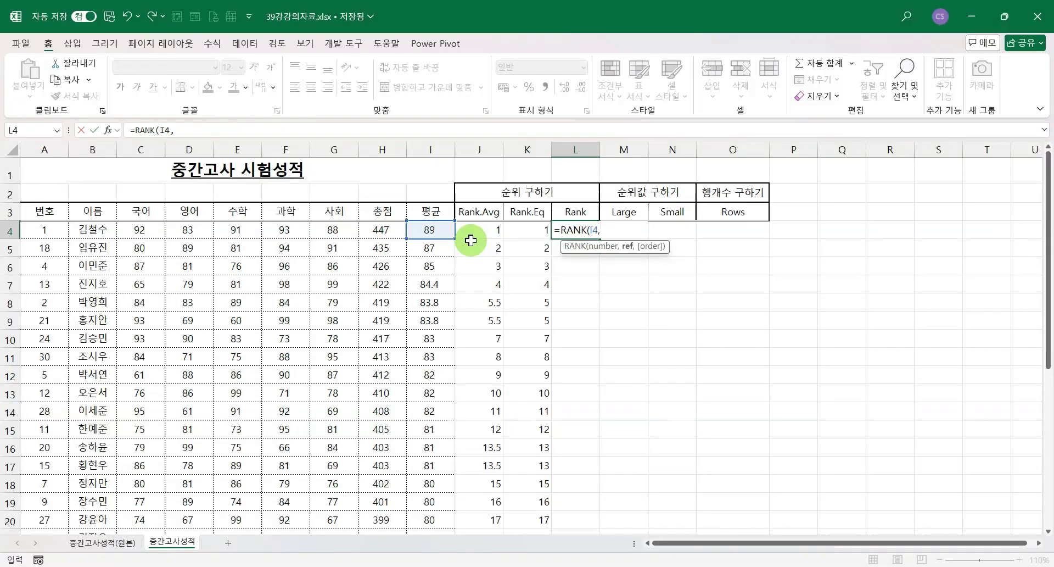
left_click(431, 234)
key("ctrl+shift+Down")
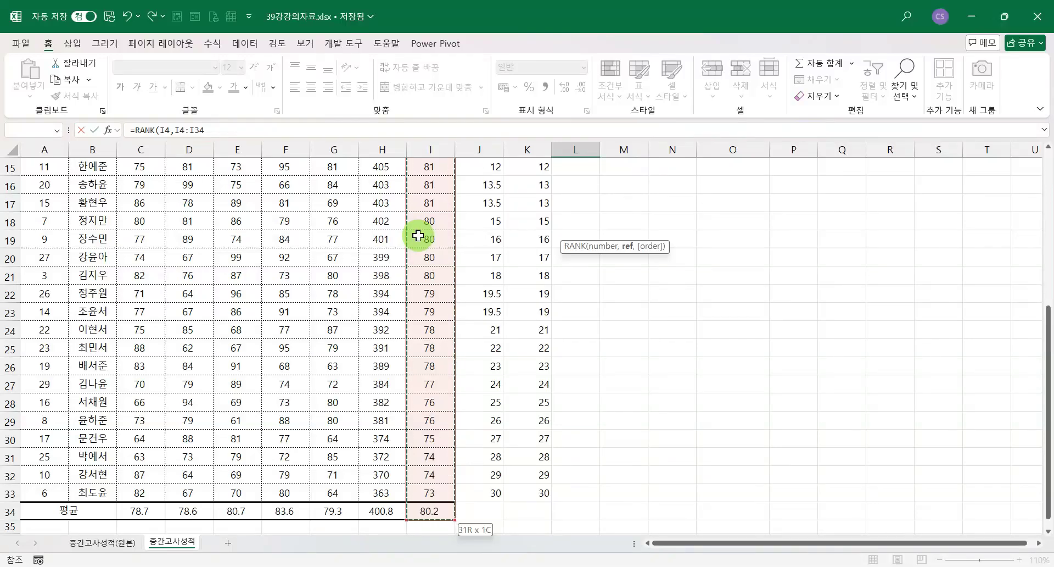
key("shift+Up")
key("F4")
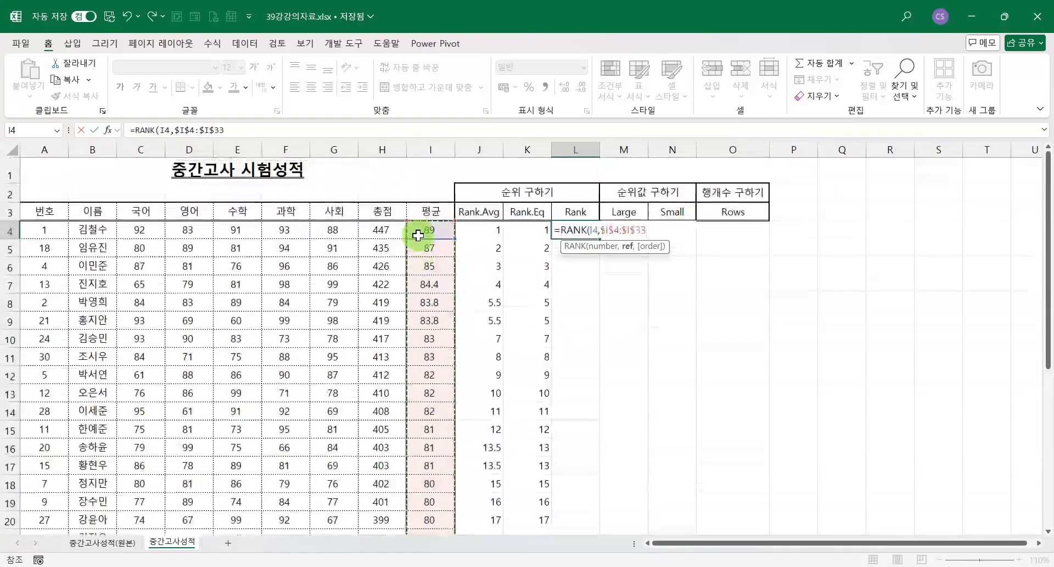
key("Return")
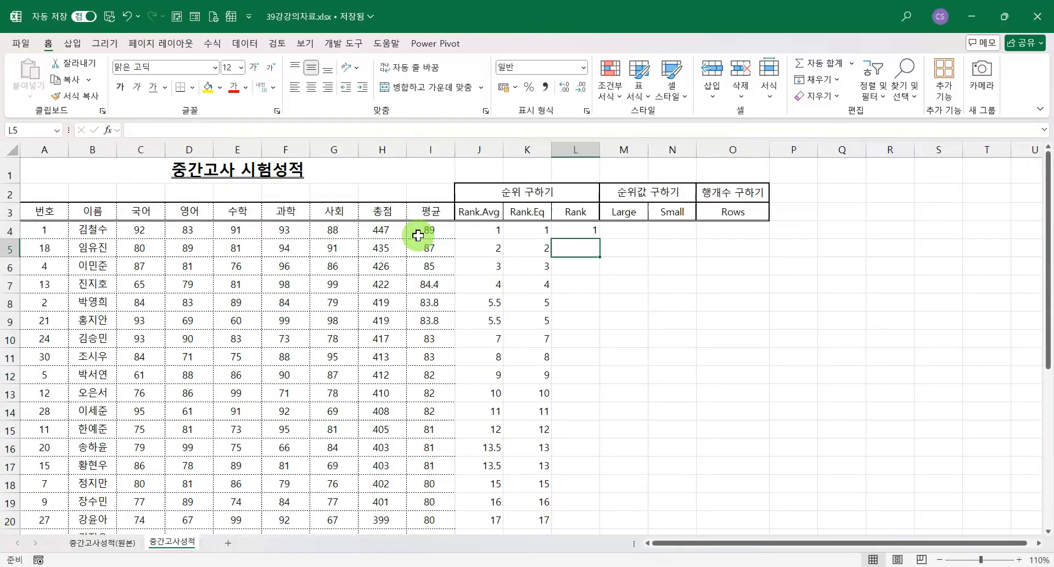
Fill the RANK formula from L4 down the Rank column and delete the copy in L34 of the 평균 row.
left_click(571, 232)
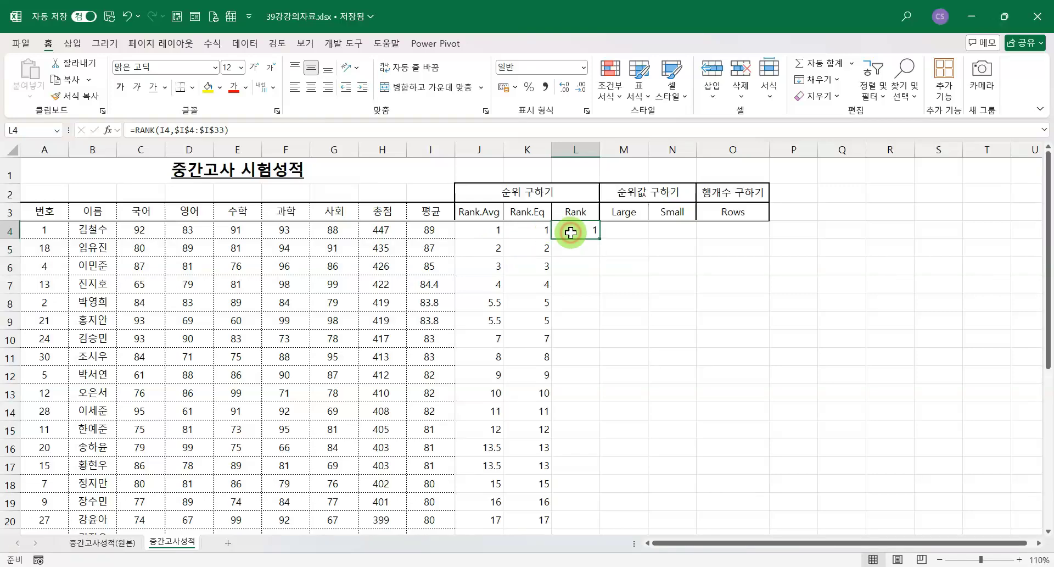
double_click(600, 238)
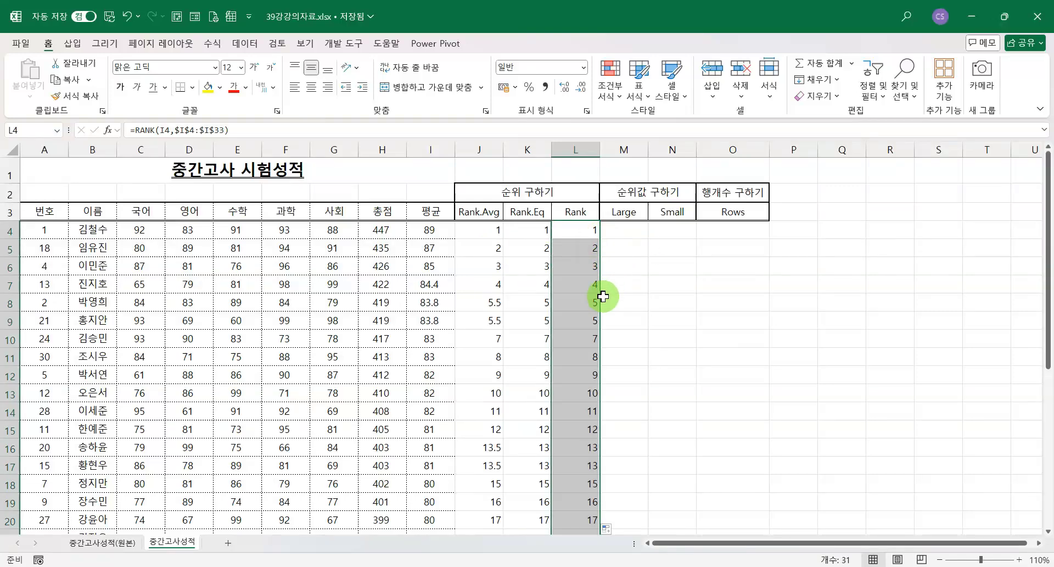
scroll(603, 313, "down", 1)
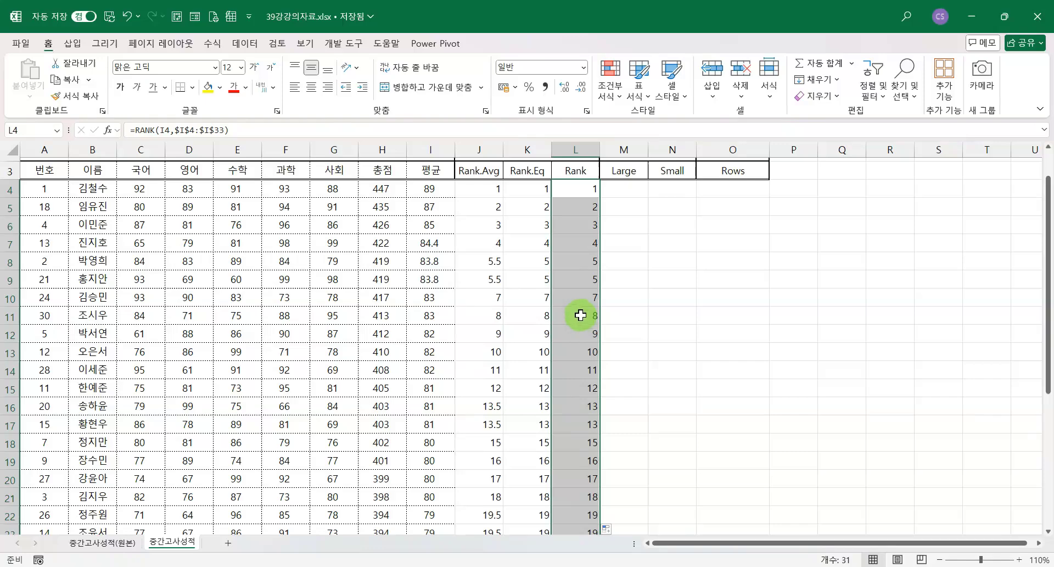
scroll(585, 346, "down", 6)
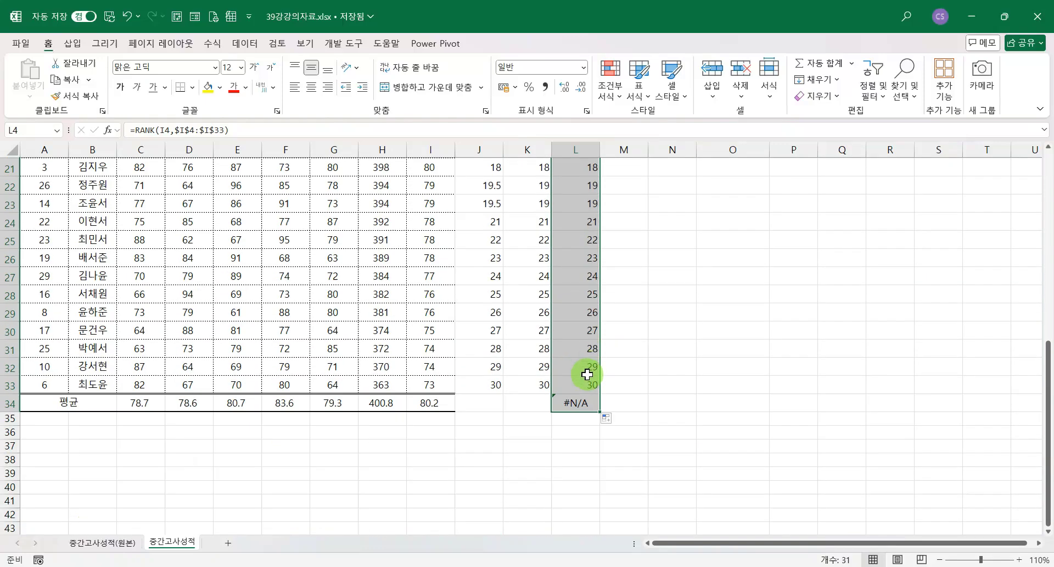
left_click(589, 400)
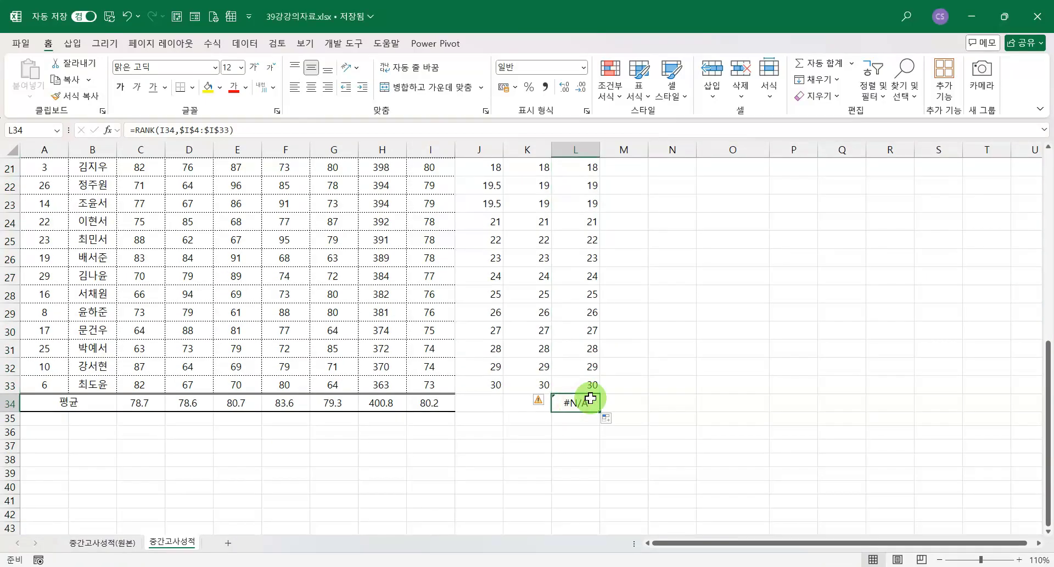
key("Delete")
Enter =LARGE(I4:I33,5) in M4 under Large to get the fifth-highest average.
scroll(590, 398, "up", 7)
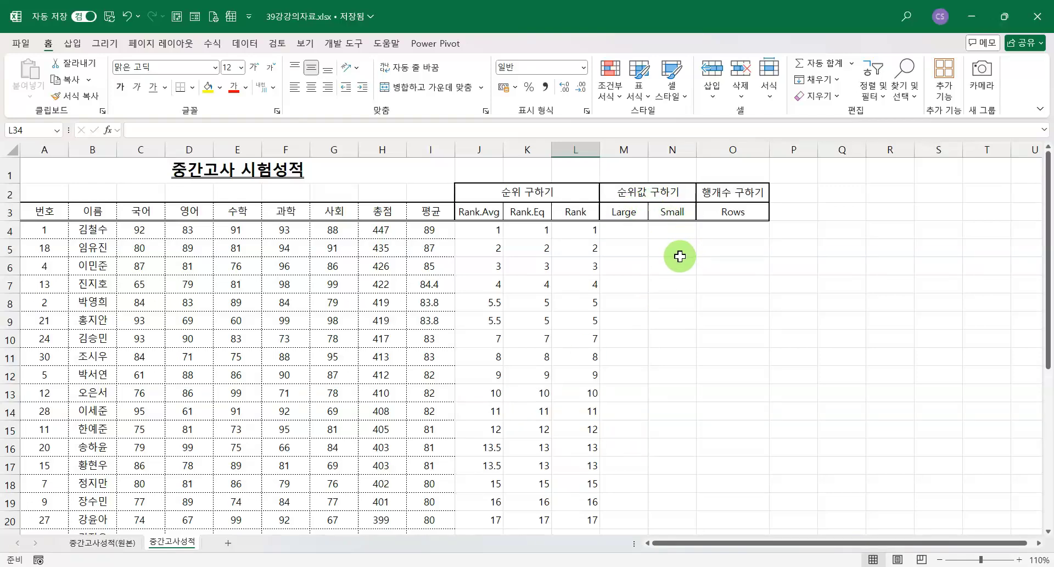
left_click(624, 230)
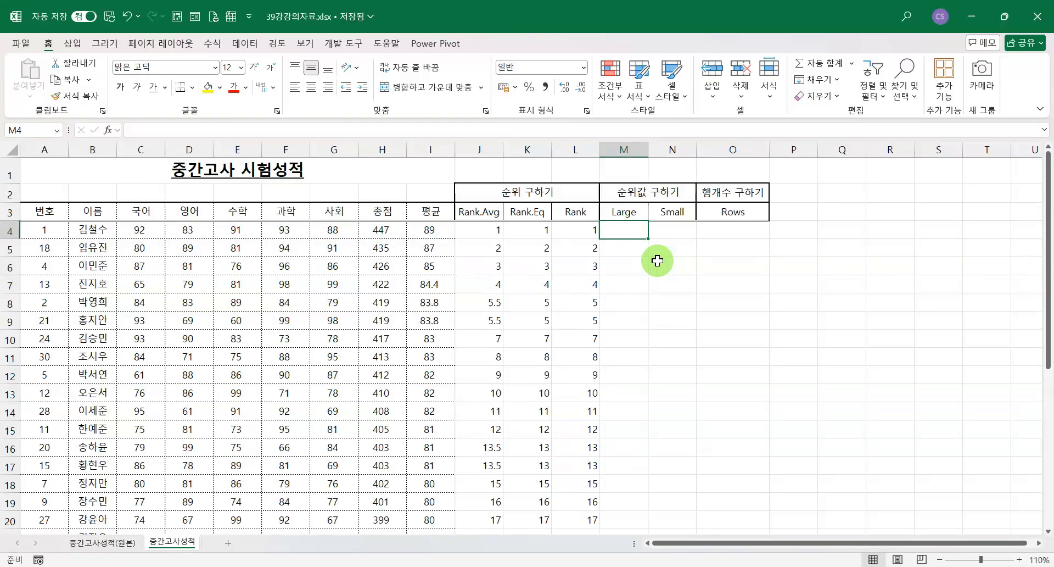
type("=lar")
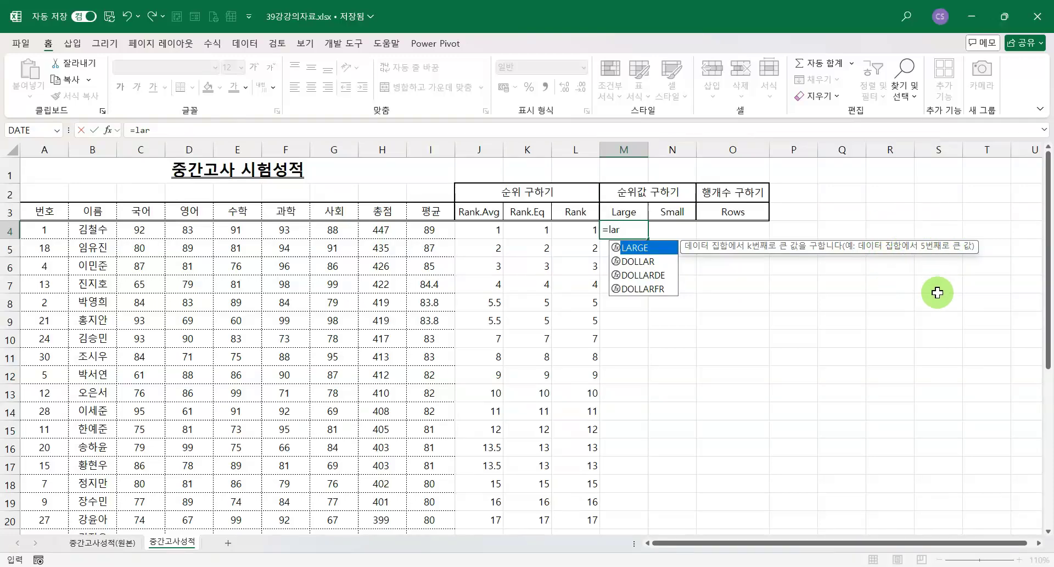
key("Tab")
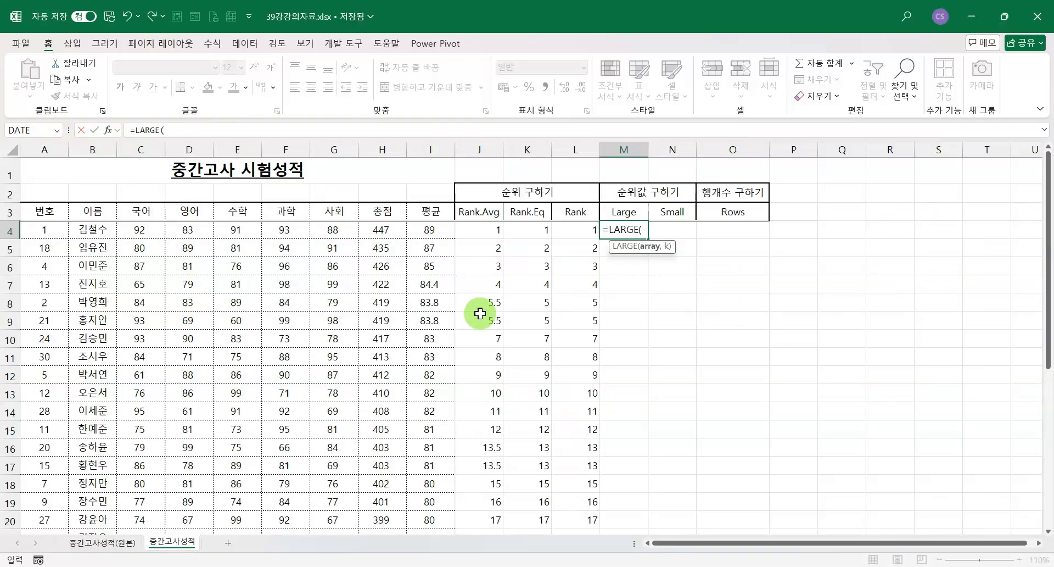
left_click(435, 230)
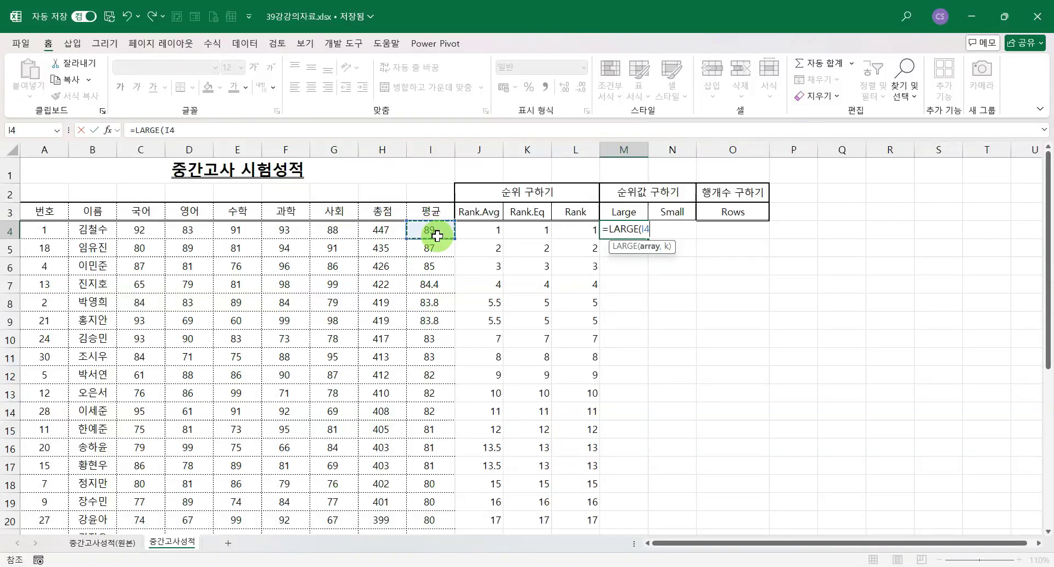
key("shift+Down")
key("shift+Down")
key("shift+Down")
key("shift+Down")
key("shift+Down")
key("shift+Down")
key("shift+Down")
key("shift+Down")
key("shift+Down")
key("shift+Down")
key("shift+Down")
key("shift+Down")
key("shift+Down")
key("shift+Down")
key("shift+Down")
key("shift+Down")
key("shift+Down")
key("shift+Down")
key("shift+Down")
key("shift+Down")
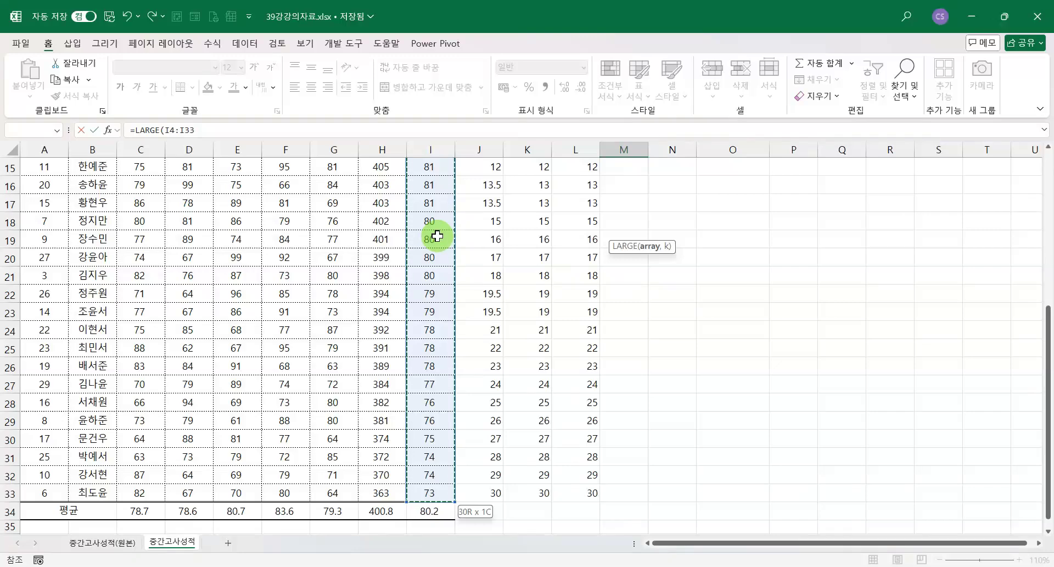
type(",")
scroll(722, 287, "up", 5)
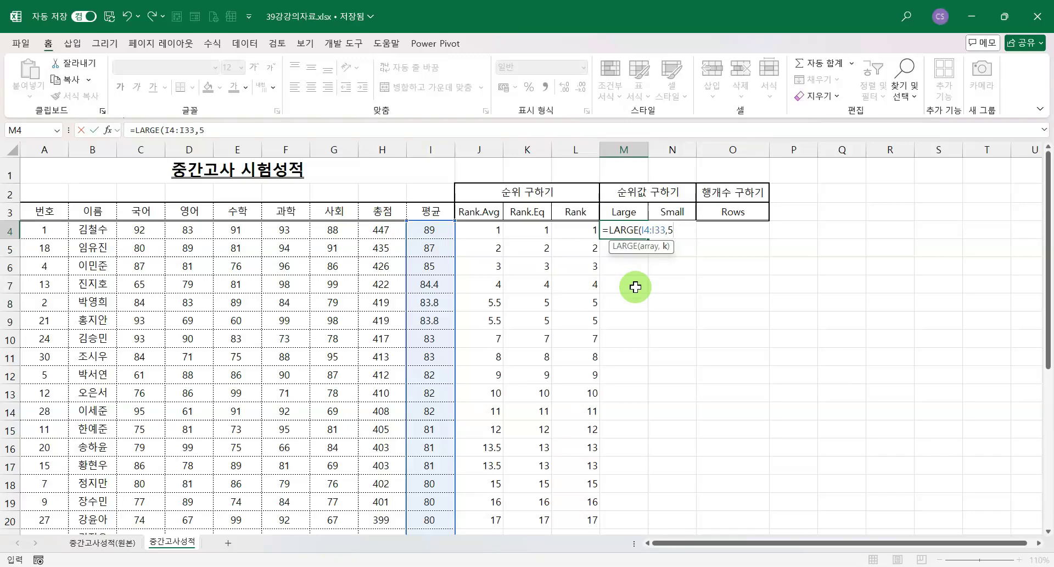
key("Return")
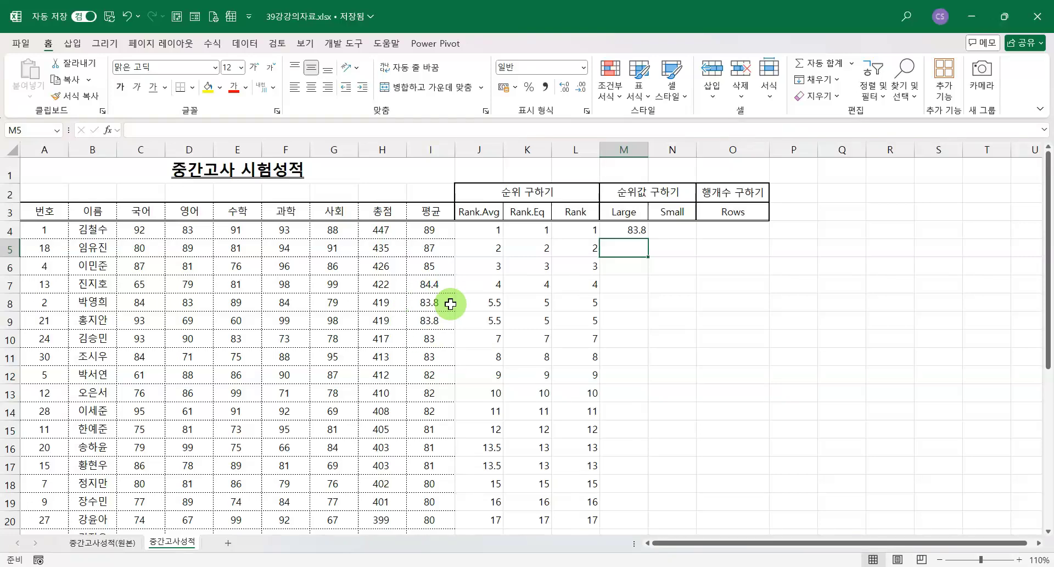
left_click(631, 232)
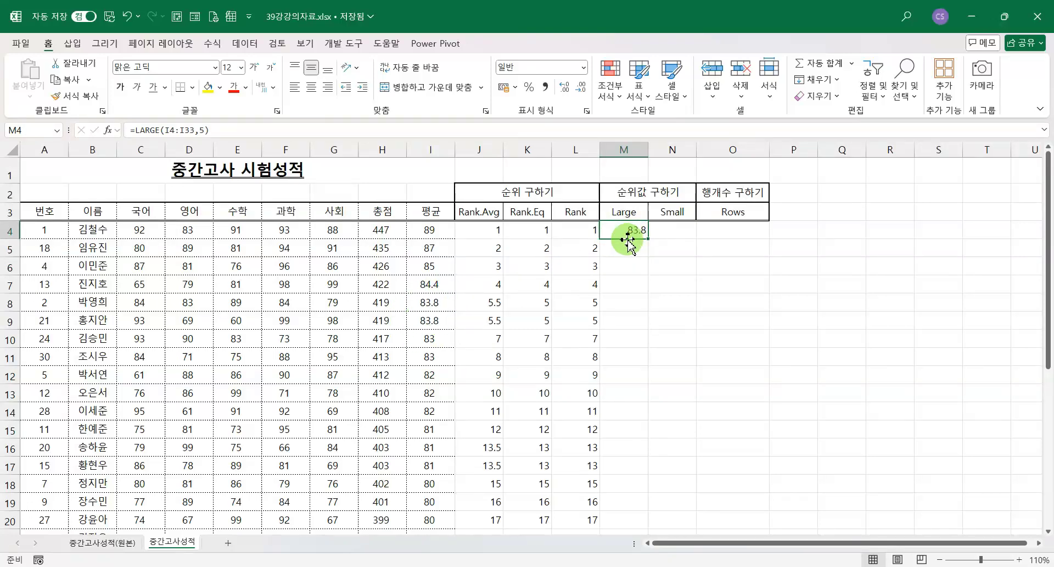
Enter =SMALL(I4:I33,5) in N4 under Small to get the fifth-lowest average.
left_click(679, 232)
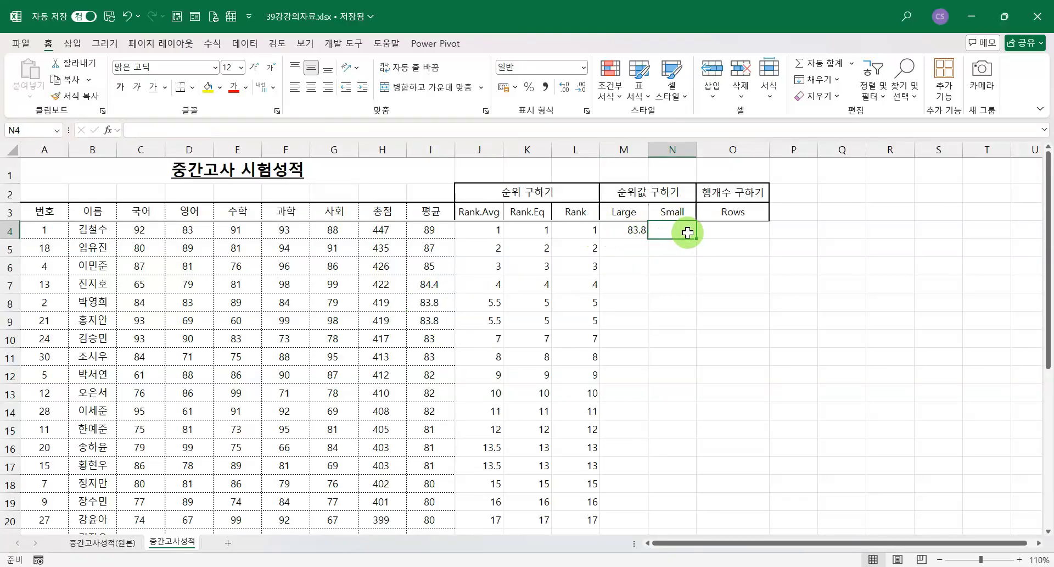
type("=")
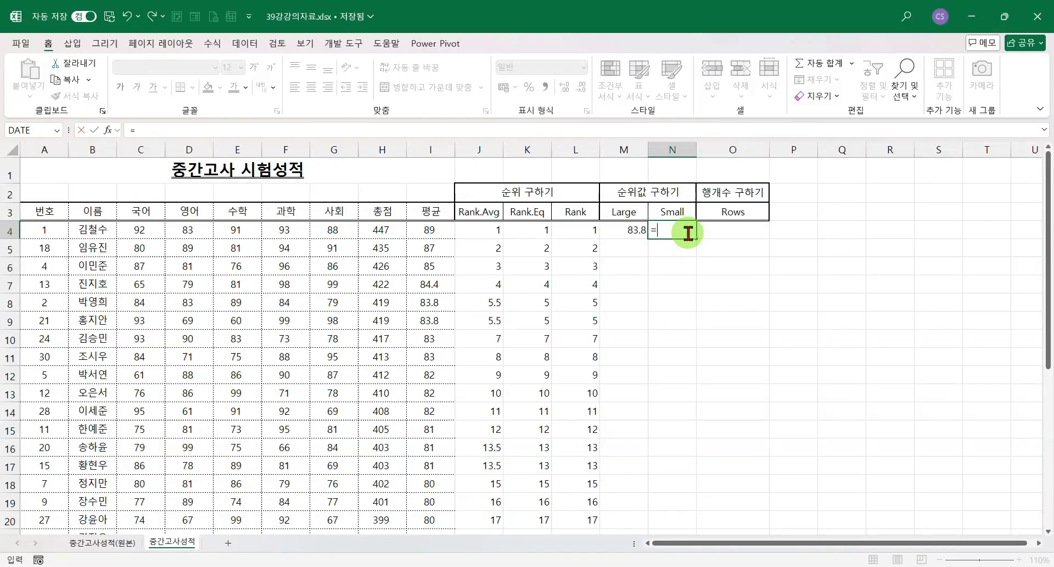
type("sma")
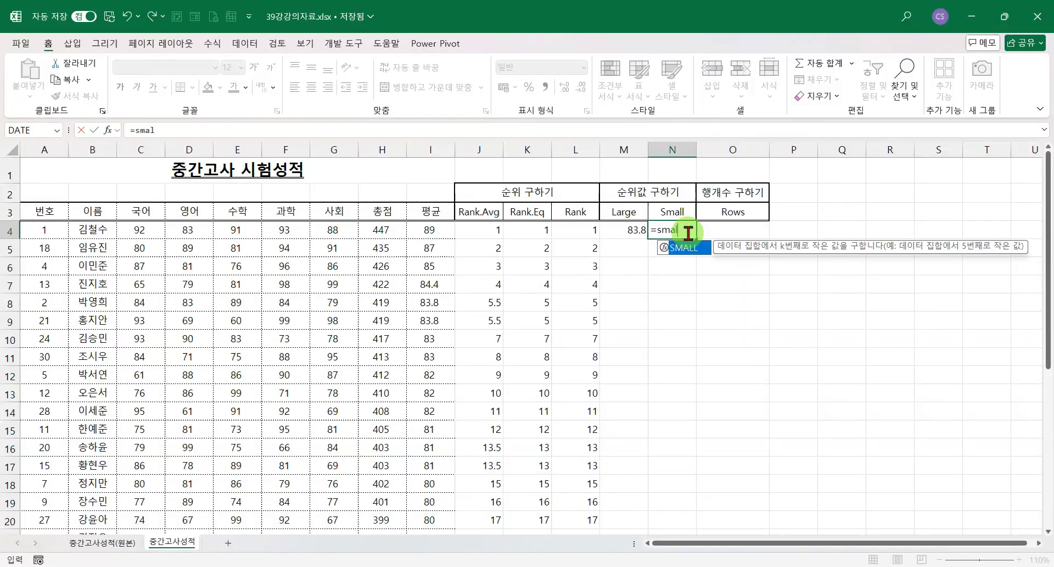
type("l")
key("Tab")
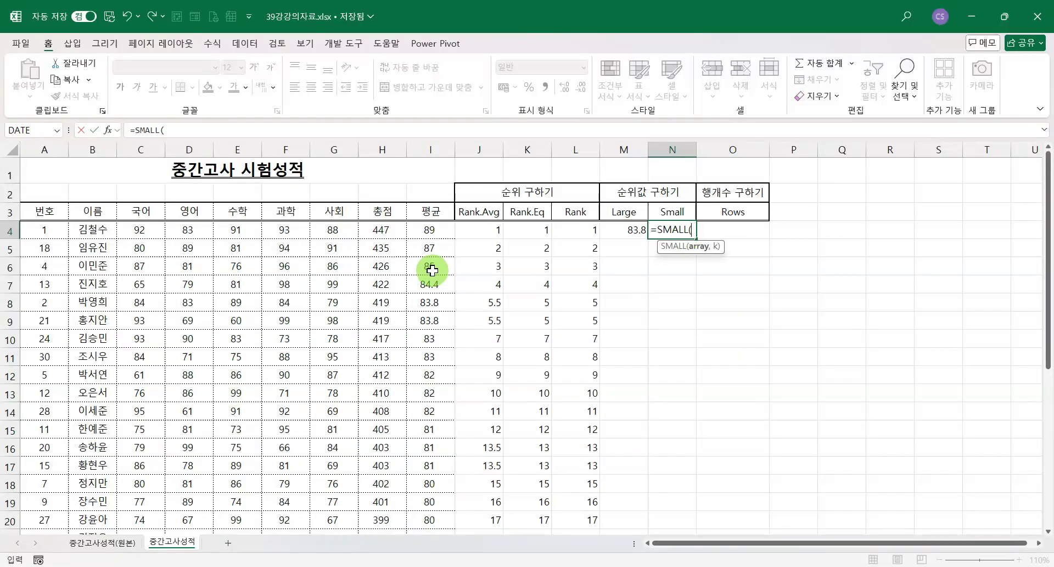
left_click(433, 228)
key("ctrl+shift+Down")
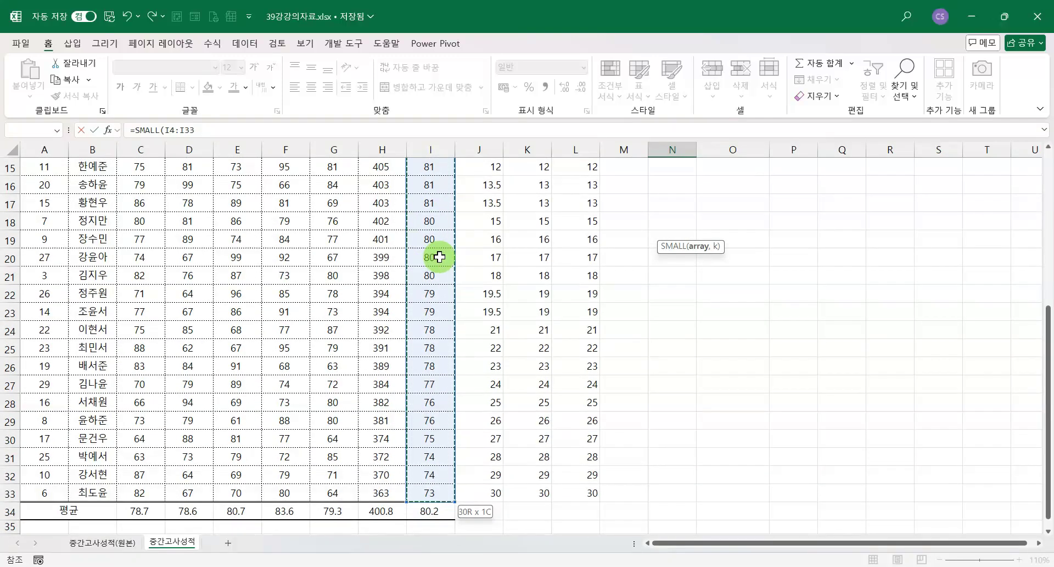
left_click(217, 131)
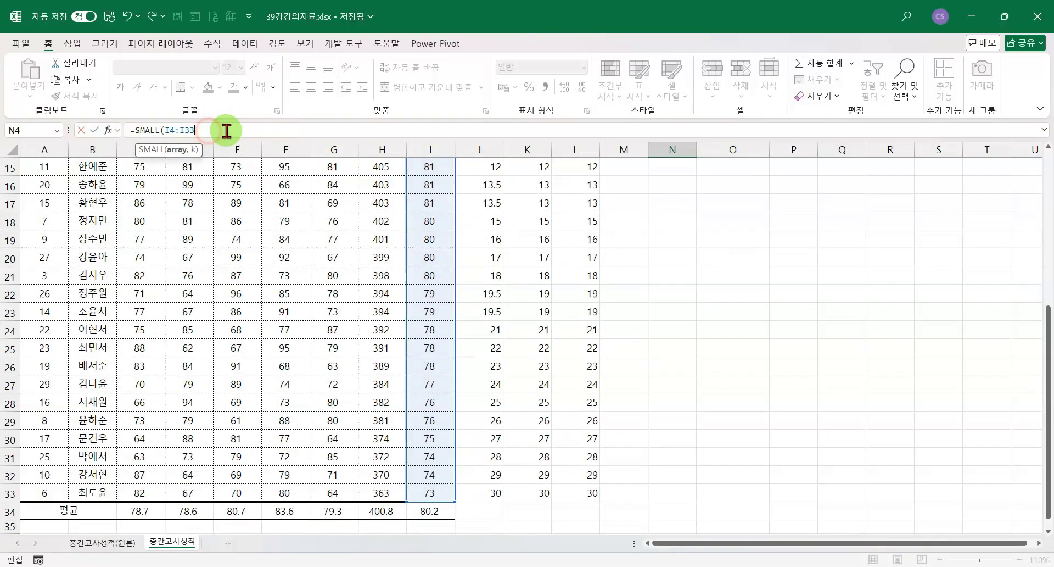
type(",")
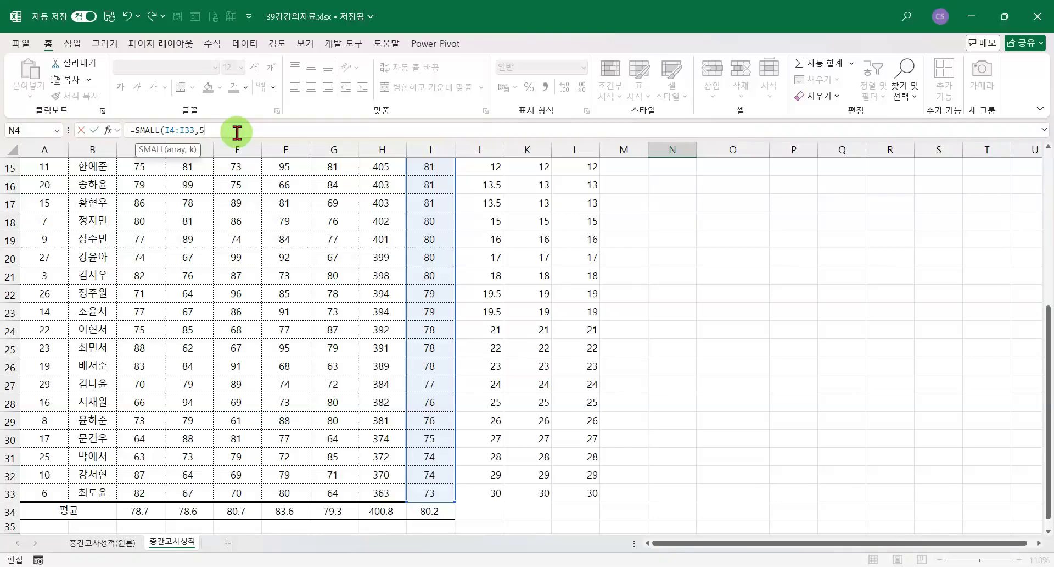
type("5")
key("Return")
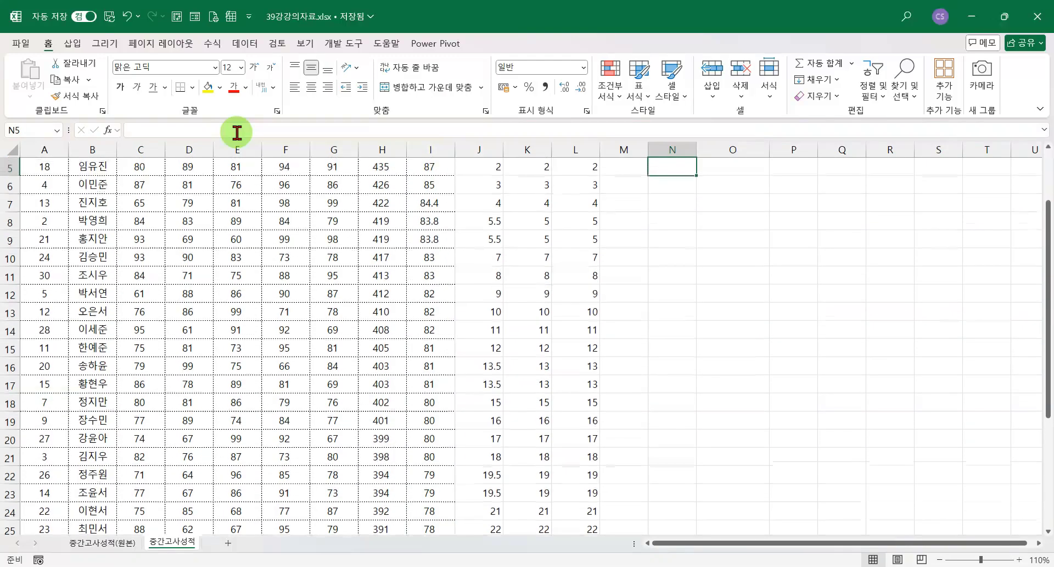
Format the averages in I4:I33, excluding the 평균 row, to display one decimal place.
left_click(690, 234)
scroll(572, 285, "down", 5)
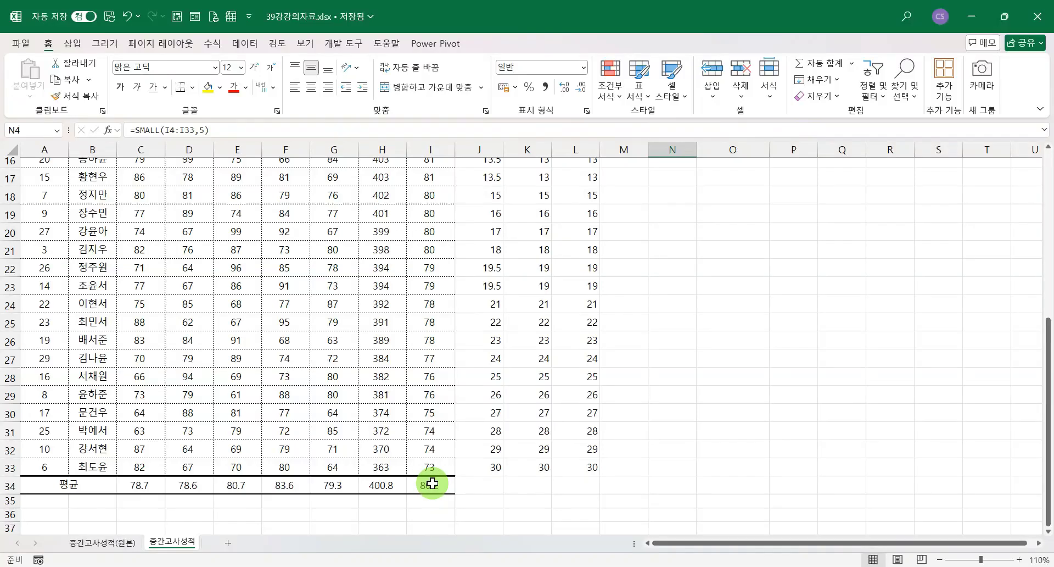
left_click(433, 470)
scroll(432, 470, "up", 5)
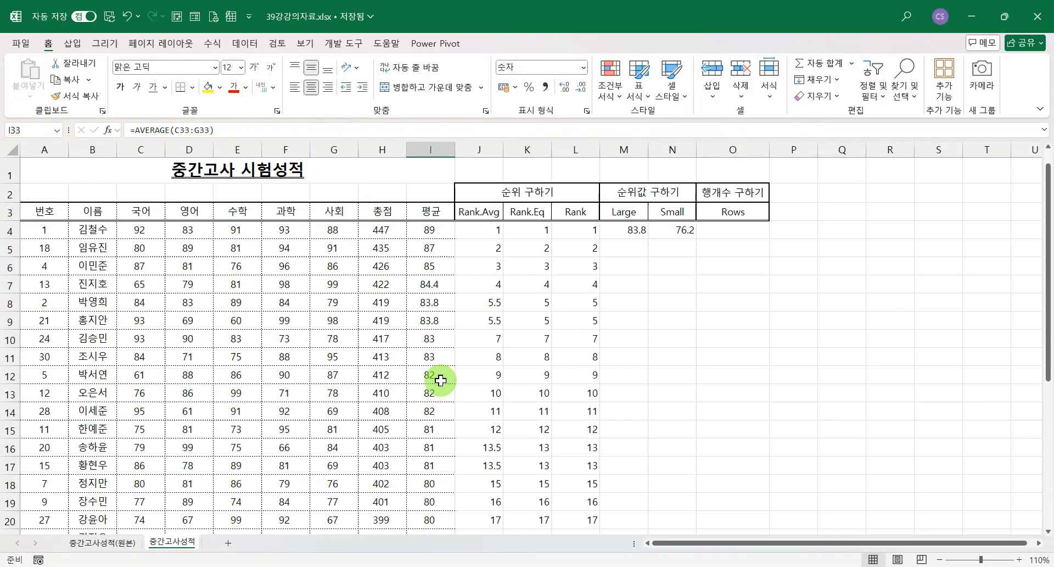
left_click(438, 234)
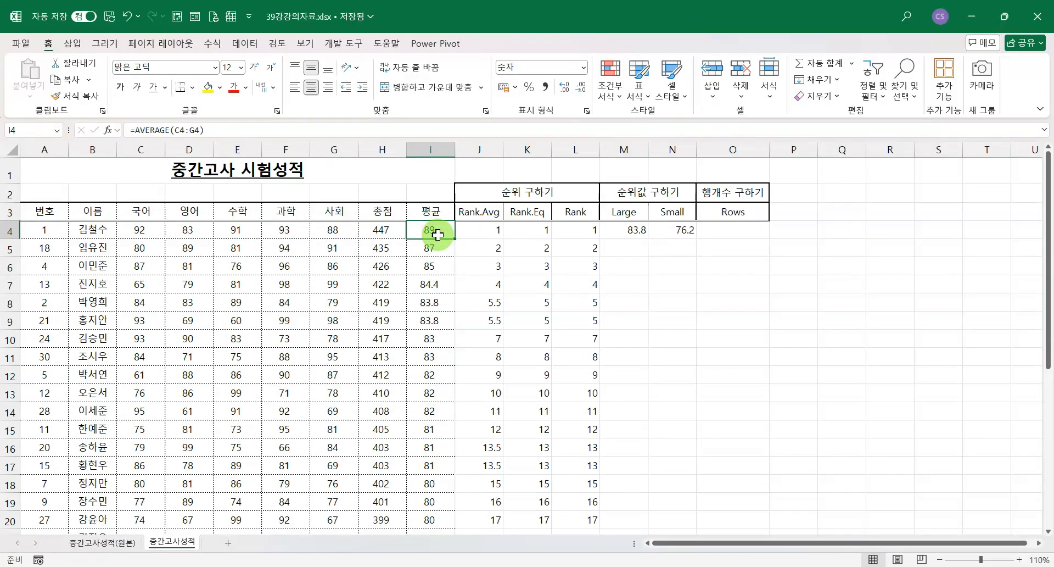
key("ctrl+shift+Down")
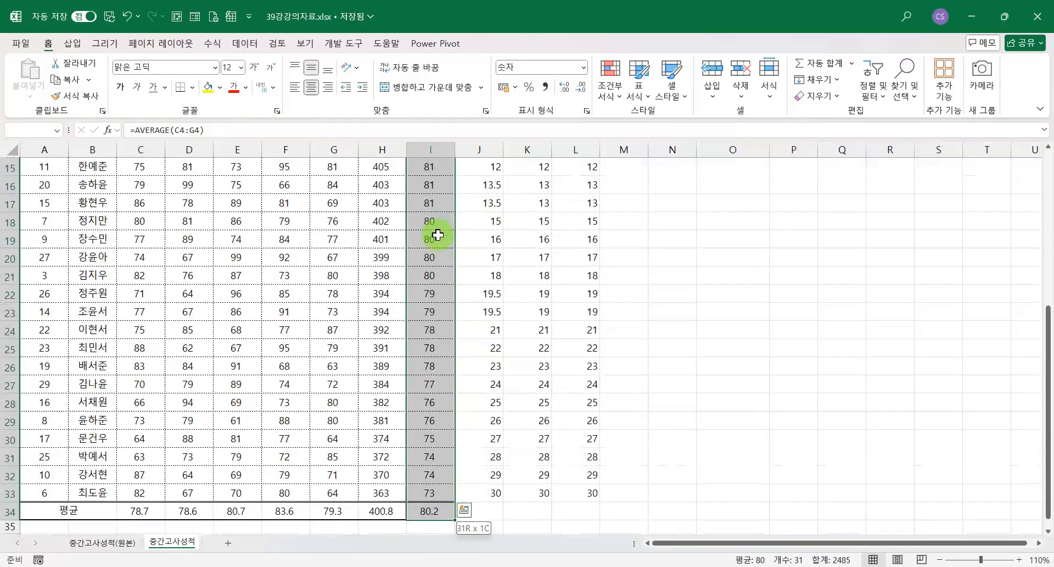
key("shift+Up")
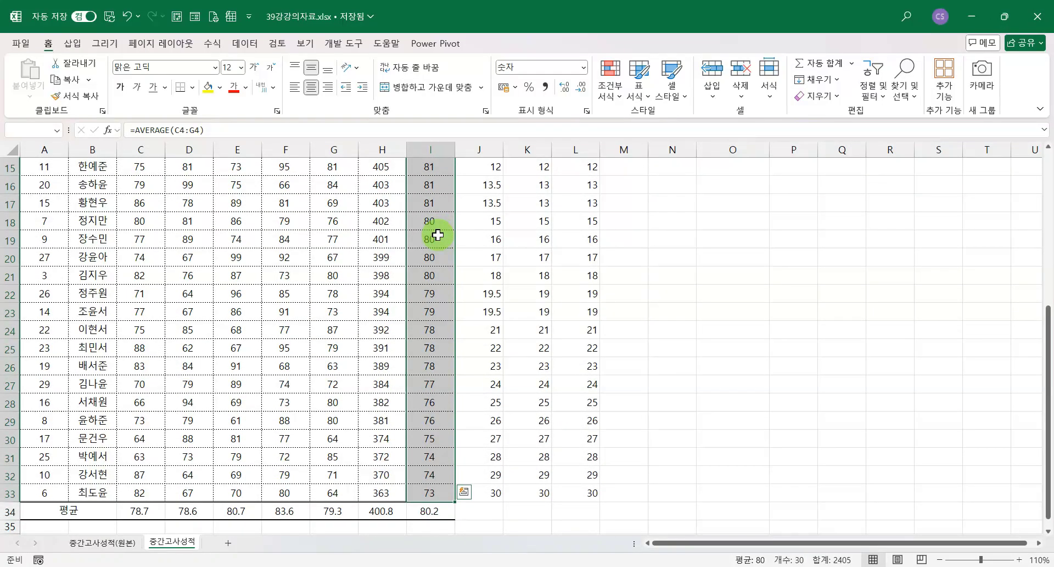
left_click(564, 87)
scroll(726, 349, "up", 5)
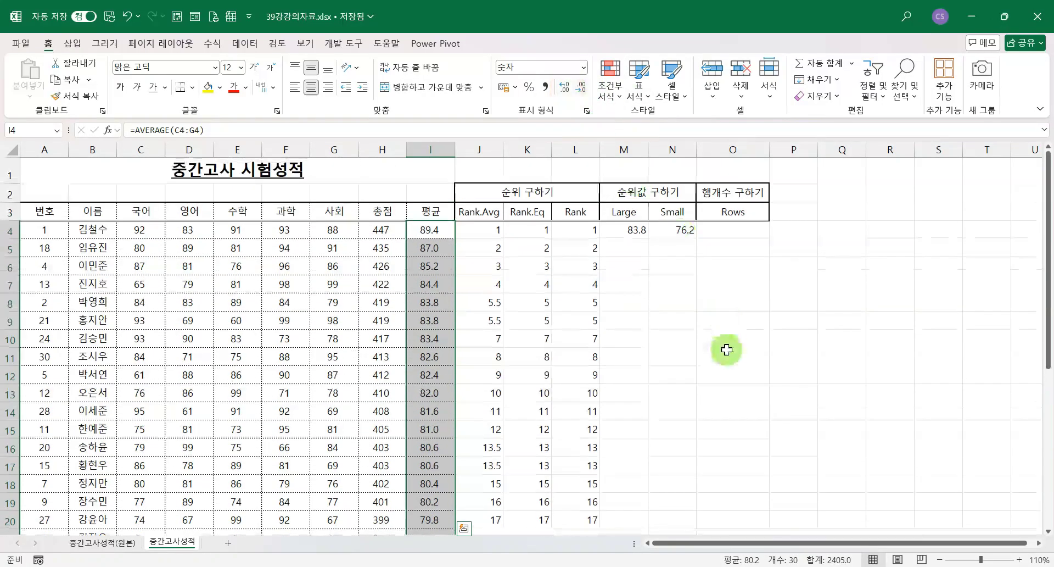
Compare the SMALL result in N4 with the fifth-lowest average in I29, and review the LARGE and SMALL formulas in M4 and N4.
left_click(678, 233)
scroll(460, 458, "down", 3)
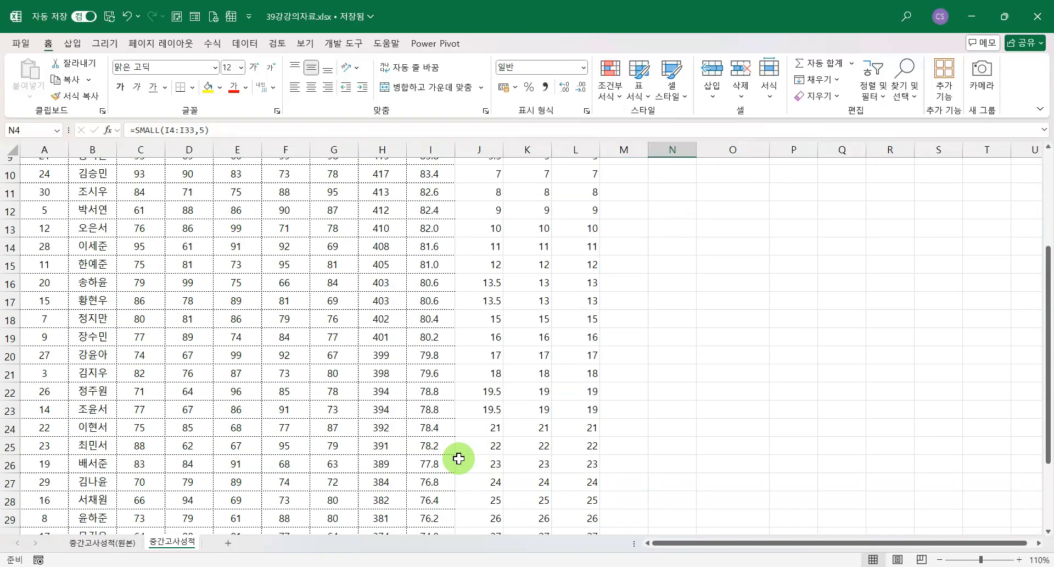
scroll(459, 457, "down", 3)
left_click(442, 354)
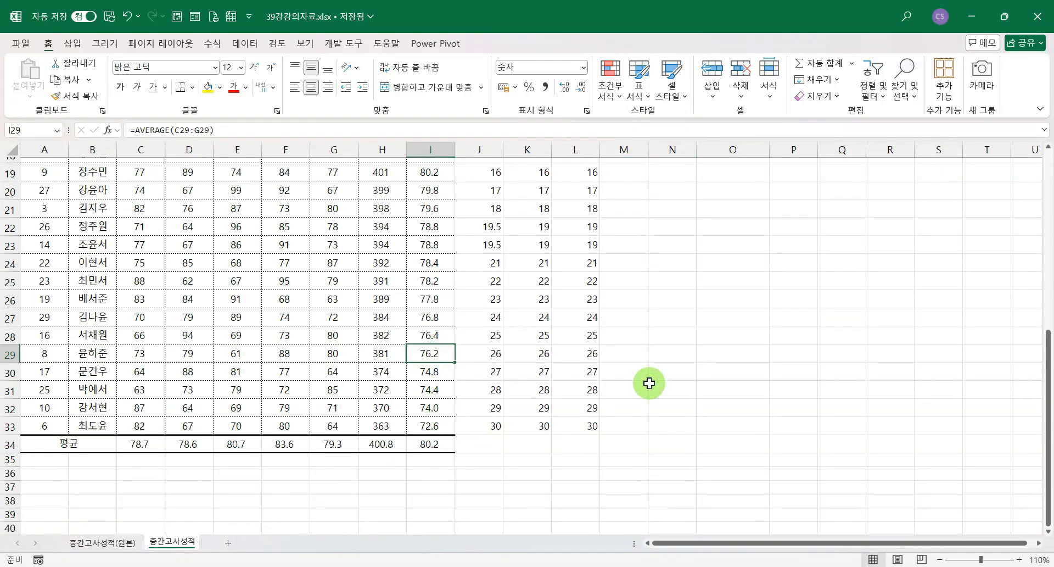
scroll(659, 387, "up", 6)
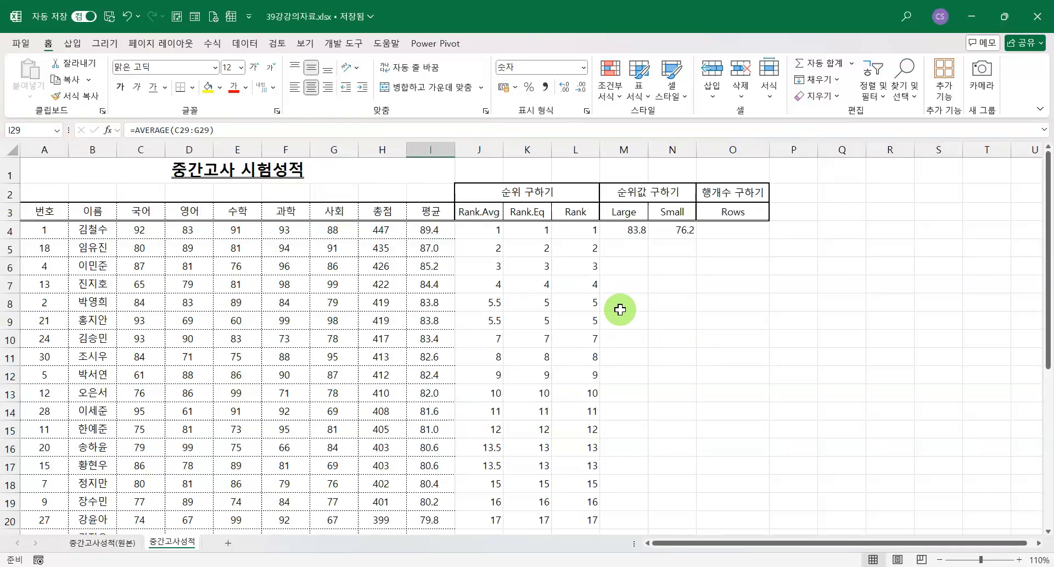
left_click(629, 236)
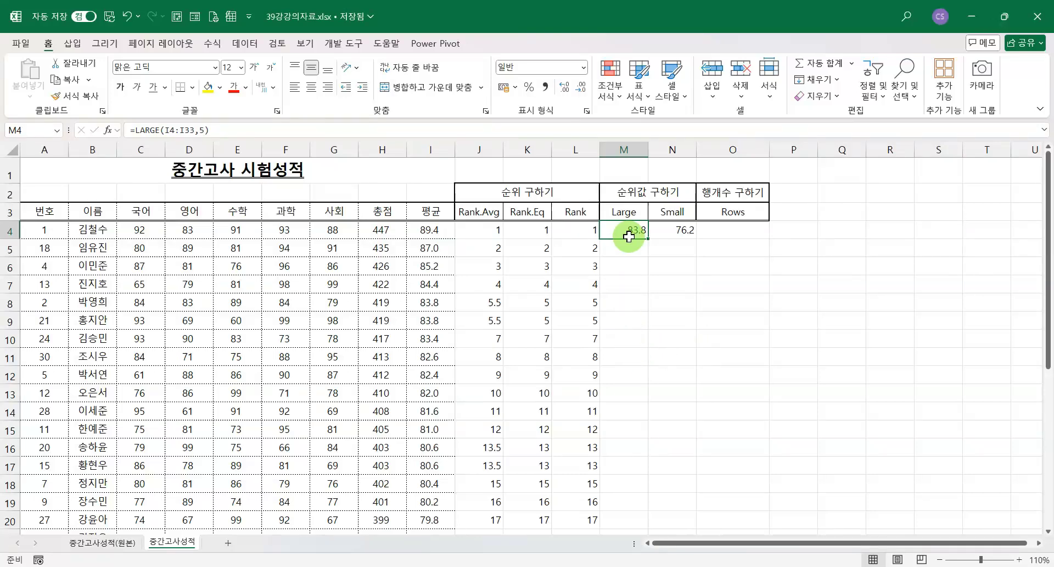
left_click(674, 232)
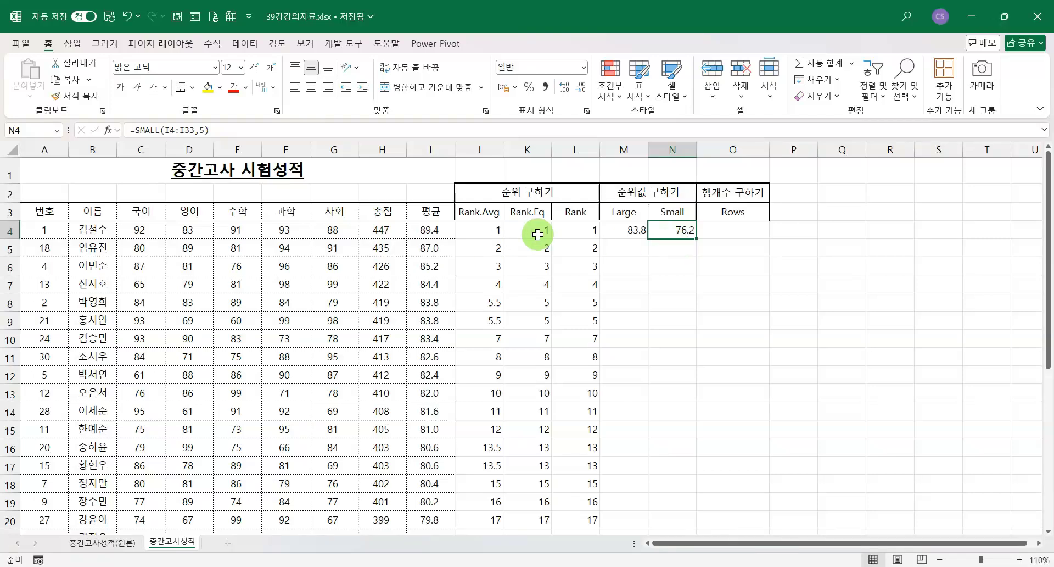
left_click(621, 232)
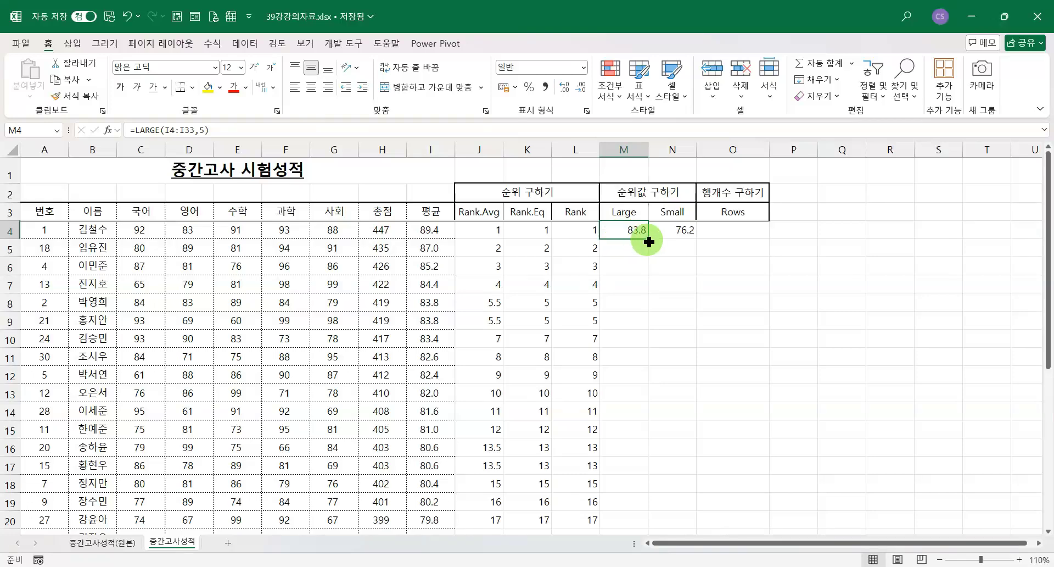
left_click(674, 228)
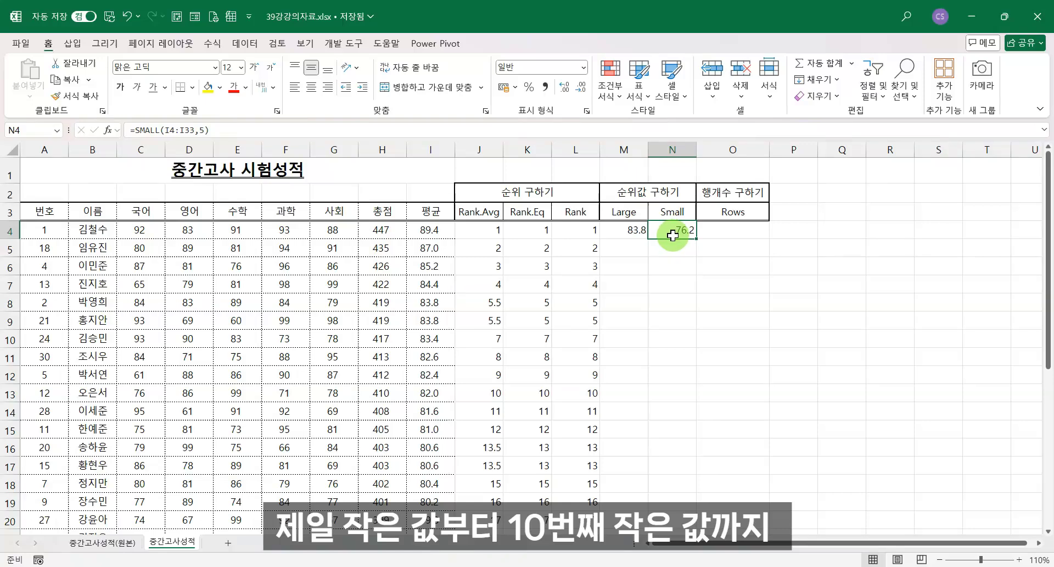
Enter =ROWS(Q1:Q7) in O4 under Rows to count the rows of that range.
left_click(723, 232)
type("=rows")
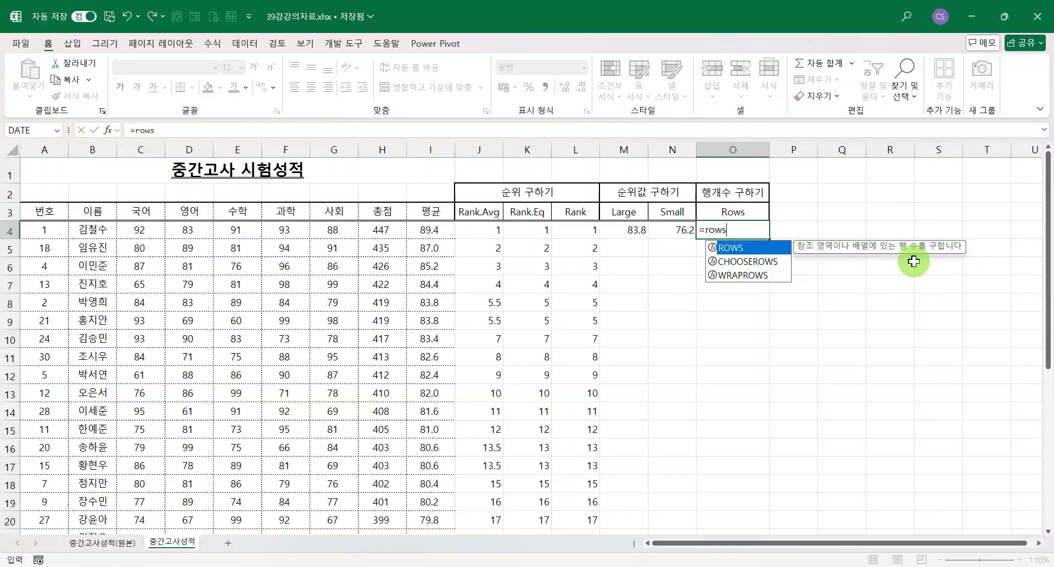
key("Tab")
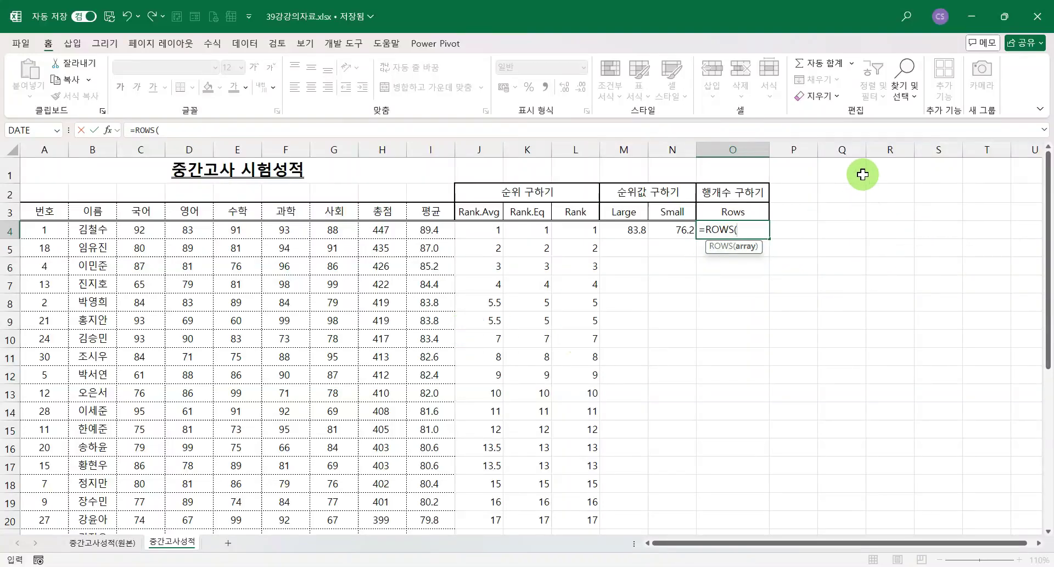
left_click_drag(851, 178, 838, 292)
key("Return")
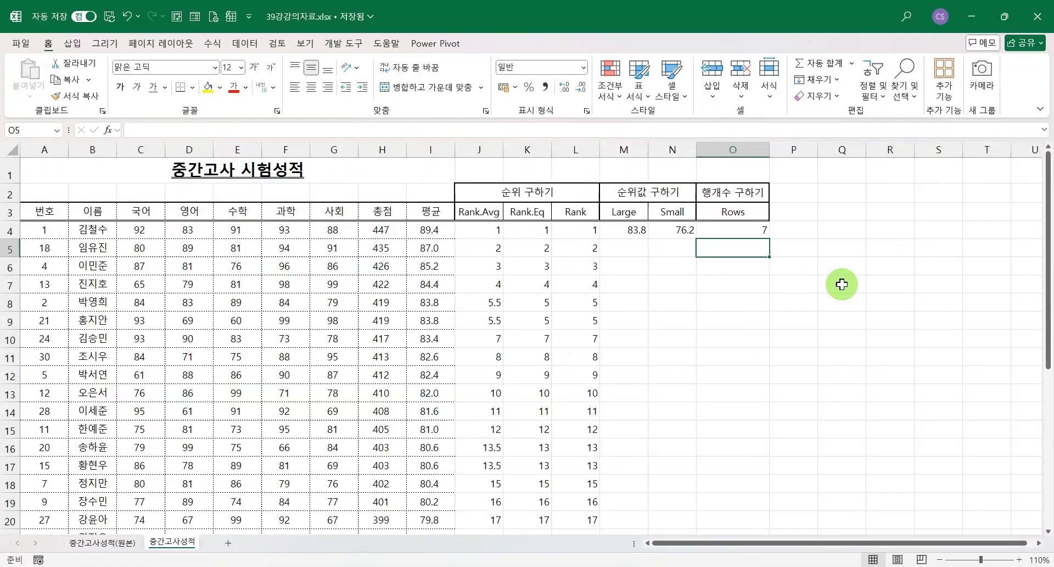
Replace the range in the O4 ROWS formula with J4:J13.
left_click(736, 231)
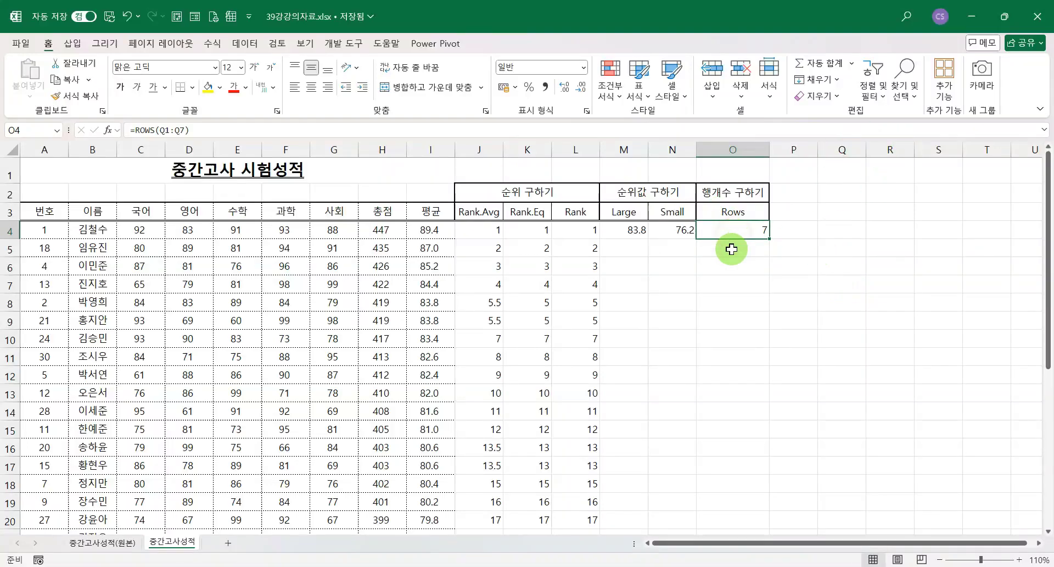
left_click(161, 130)
left_click_drag(160, 130, 186, 130)
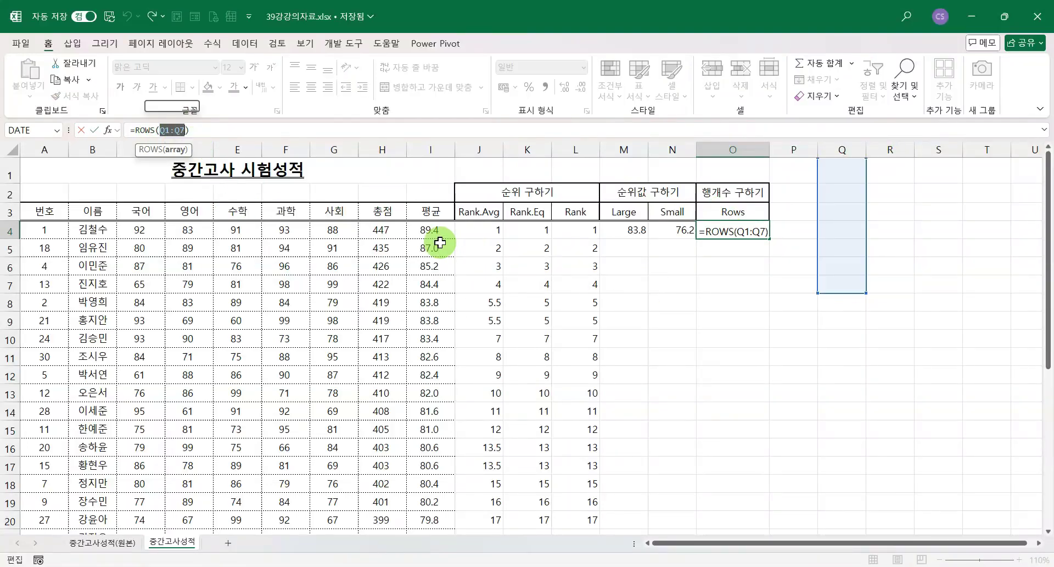
left_click_drag(494, 231, 496, 397)
key("Return")
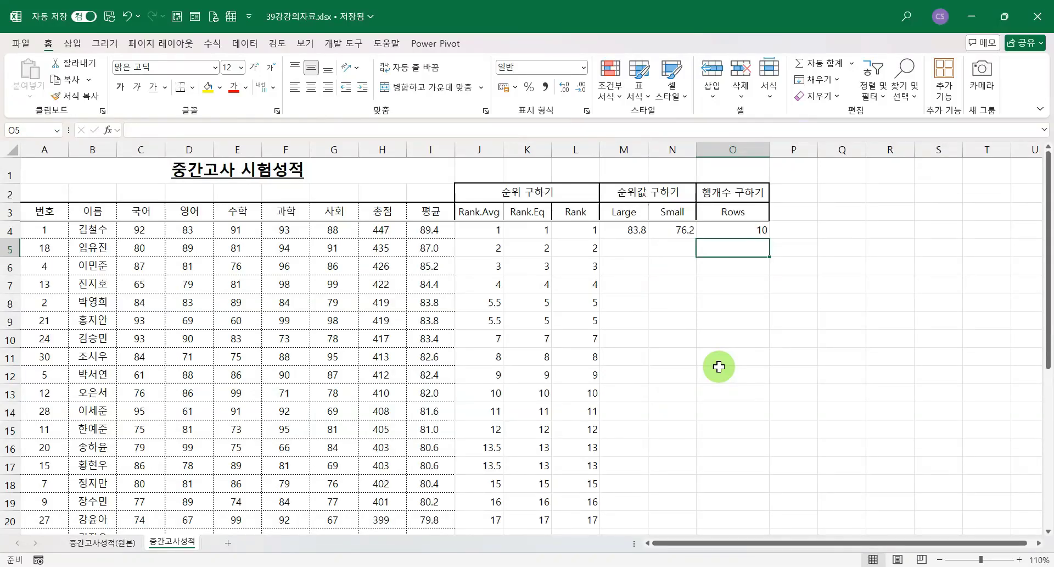
Change the M4 formula to =LARGE($I$4:$I$33,ROWS($1:1)), accepting the proposed closing-parenthesis correction.
left_click(631, 229)
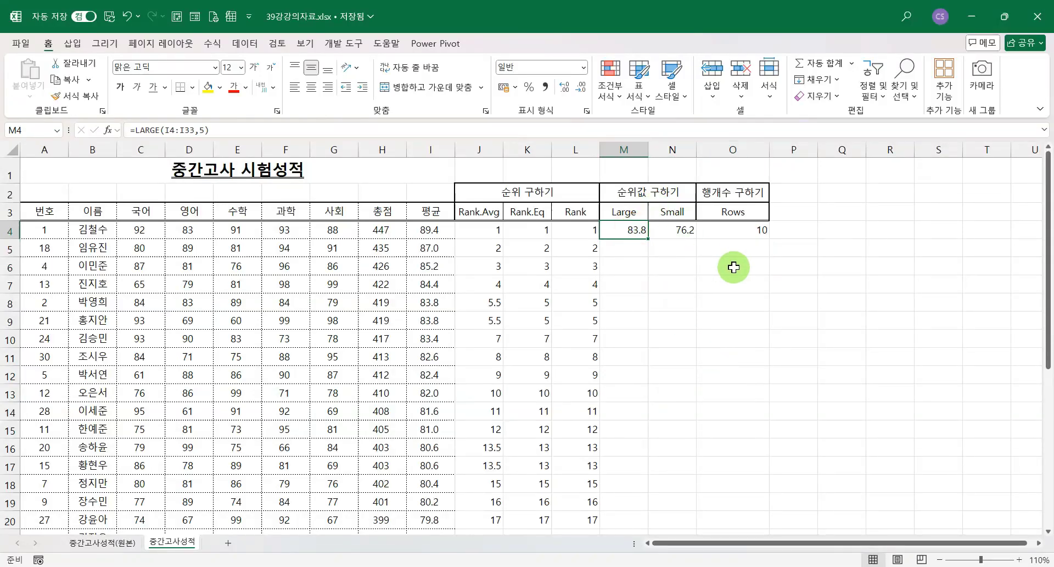
left_click(169, 130)
left_click_drag(170, 130, 197, 130)
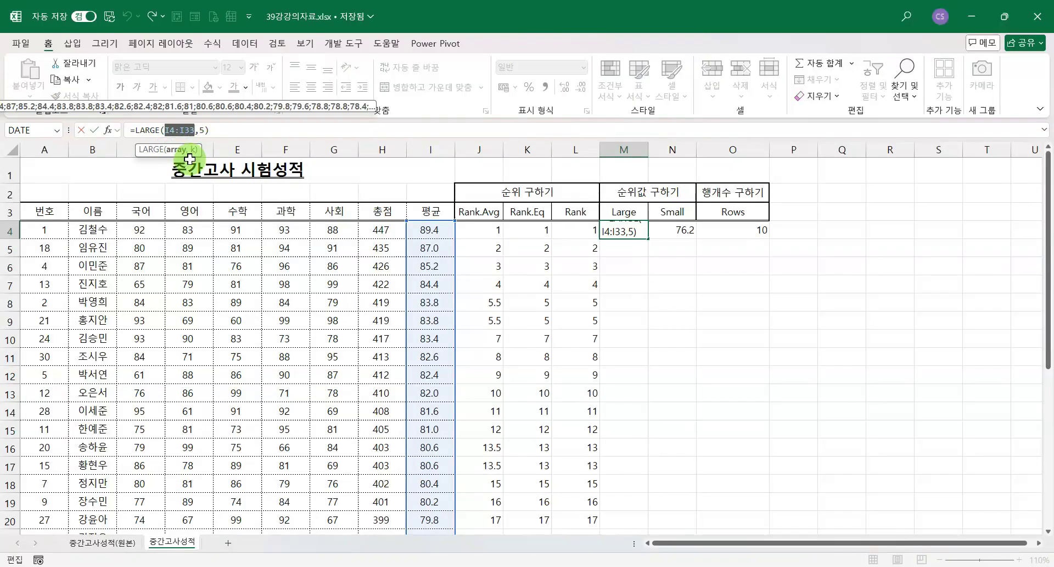
key("F4")
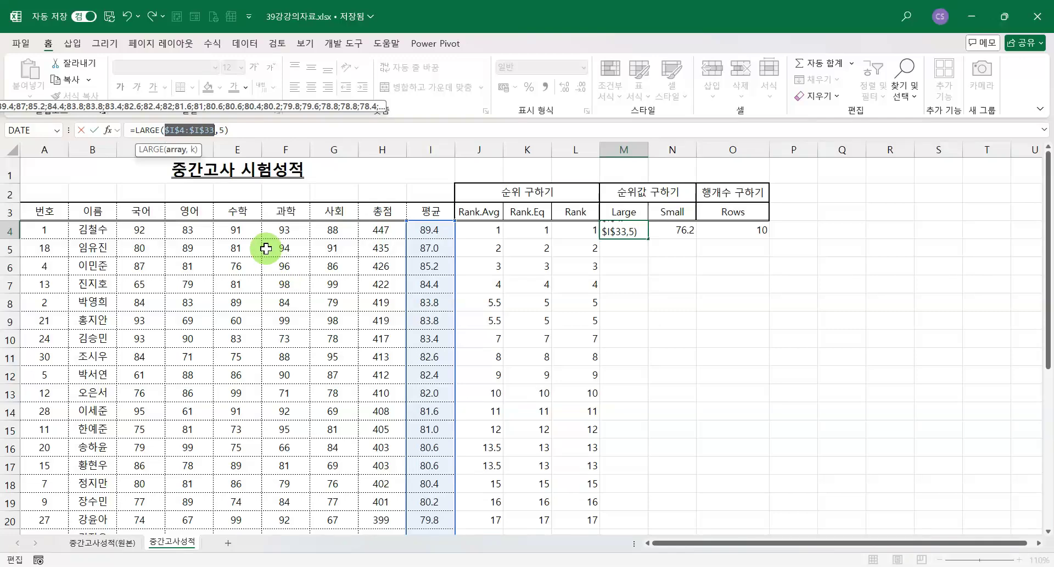
double_click(222, 130)
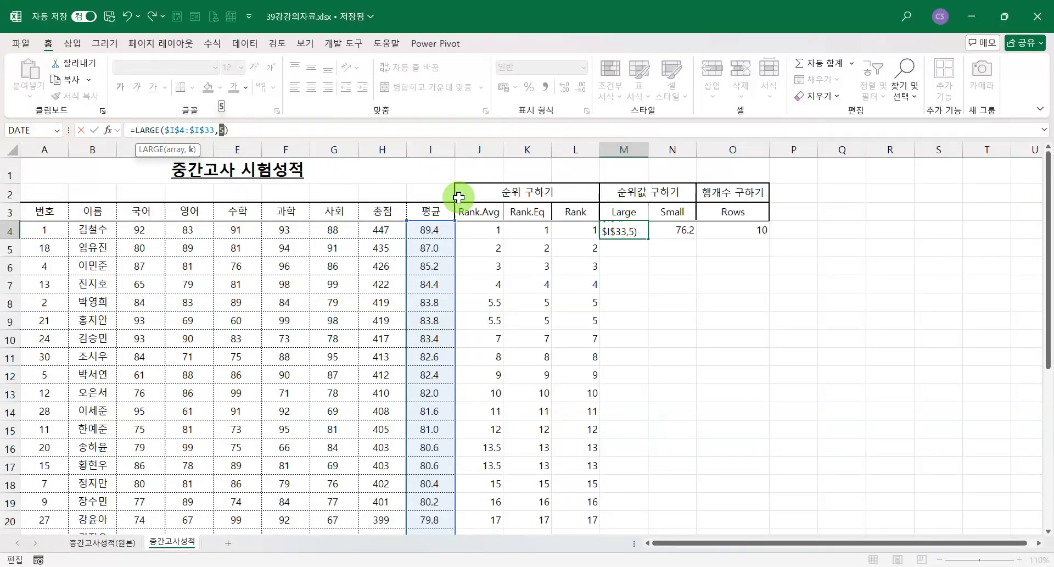
type("rows")
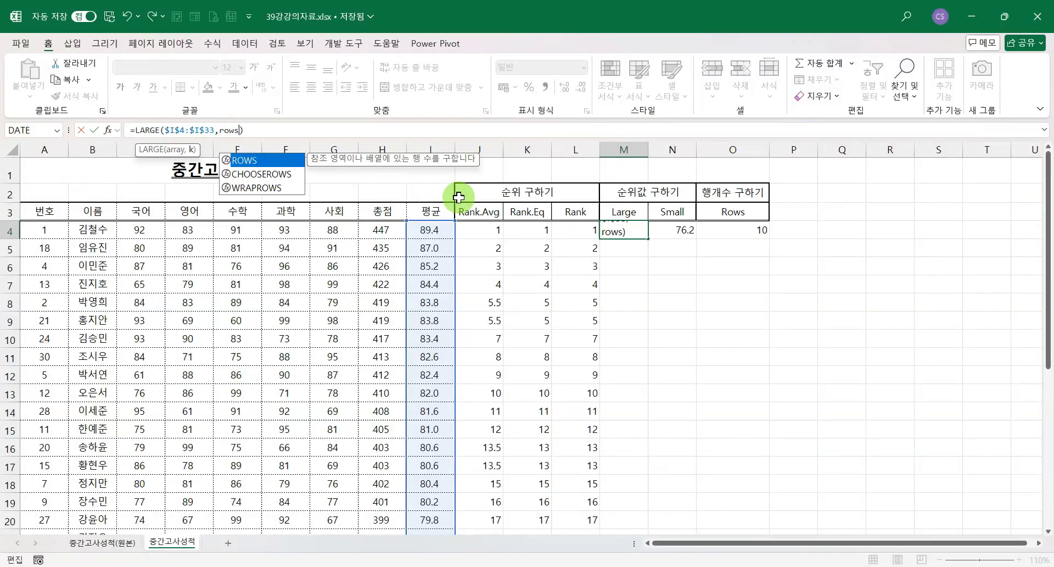
type("(")
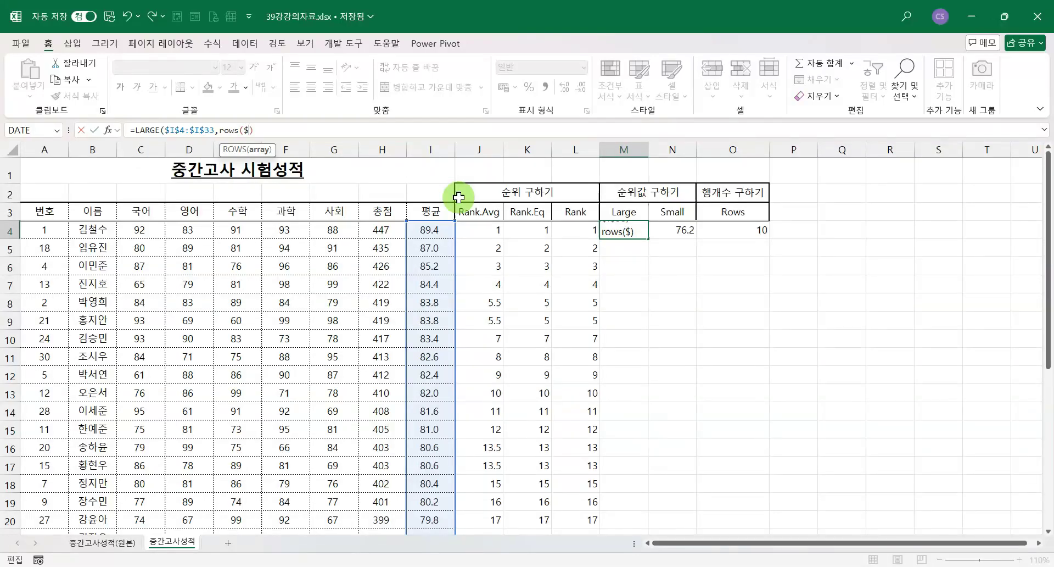
type("$1:1")
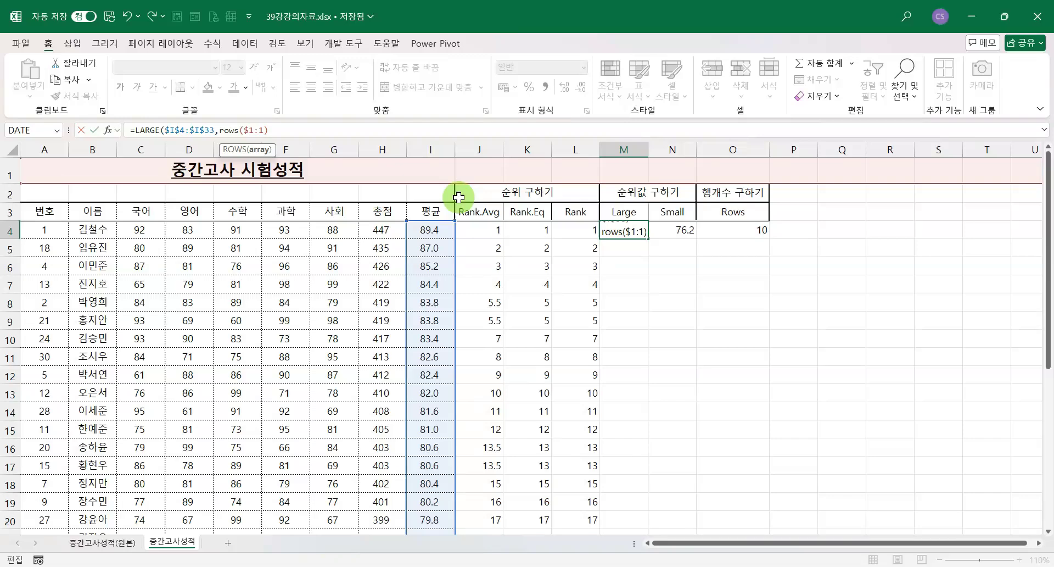
key("Return")
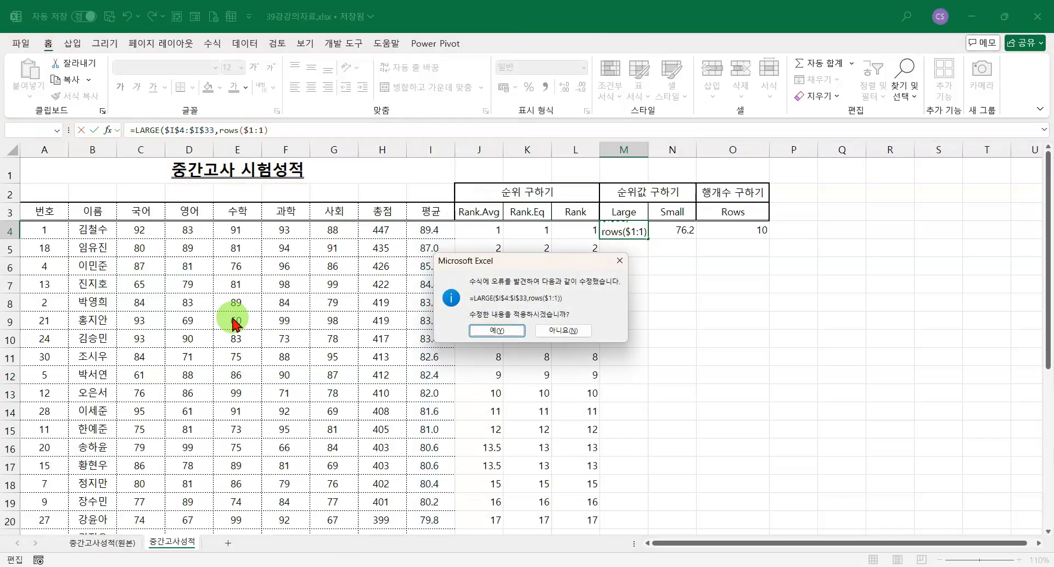
left_click(498, 331)
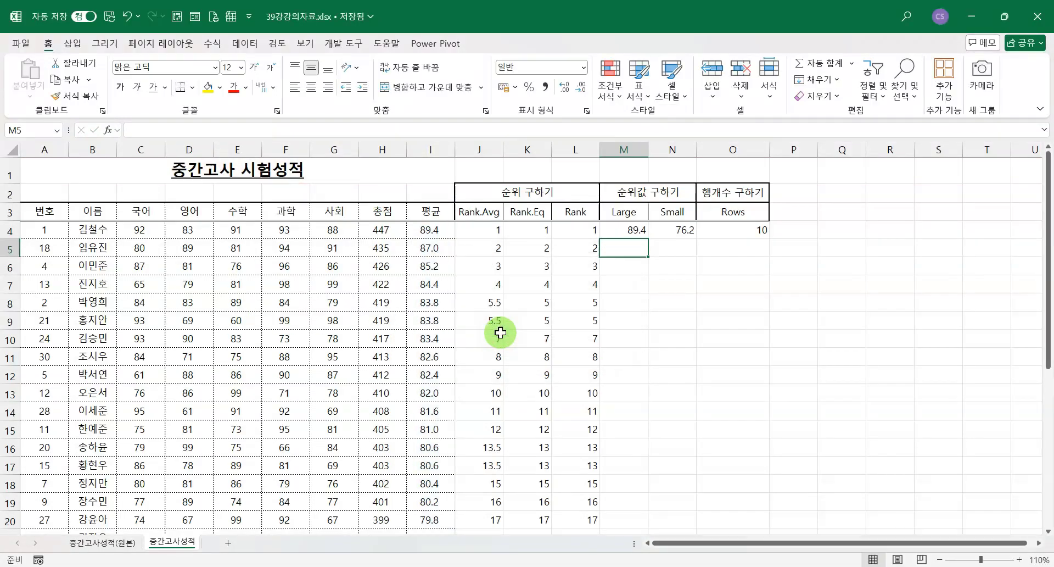
Fill the LARGE formula from M4 down to M13 to list the ten highest averages, and check the formula in M13.
left_click(626, 230)
left_click(435, 234)
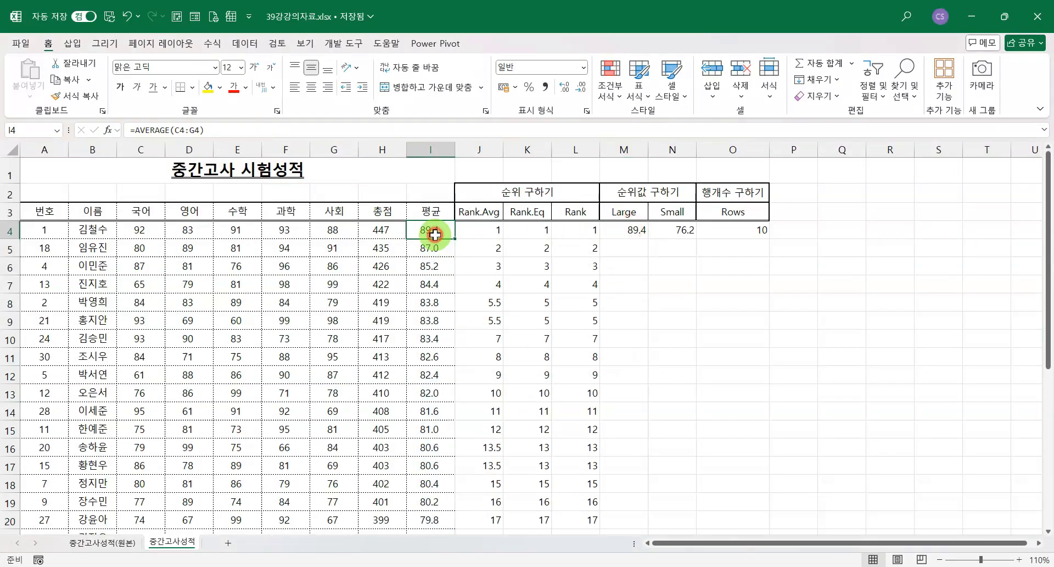
left_click(640, 233)
left_click_drag(650, 240, 651, 393)
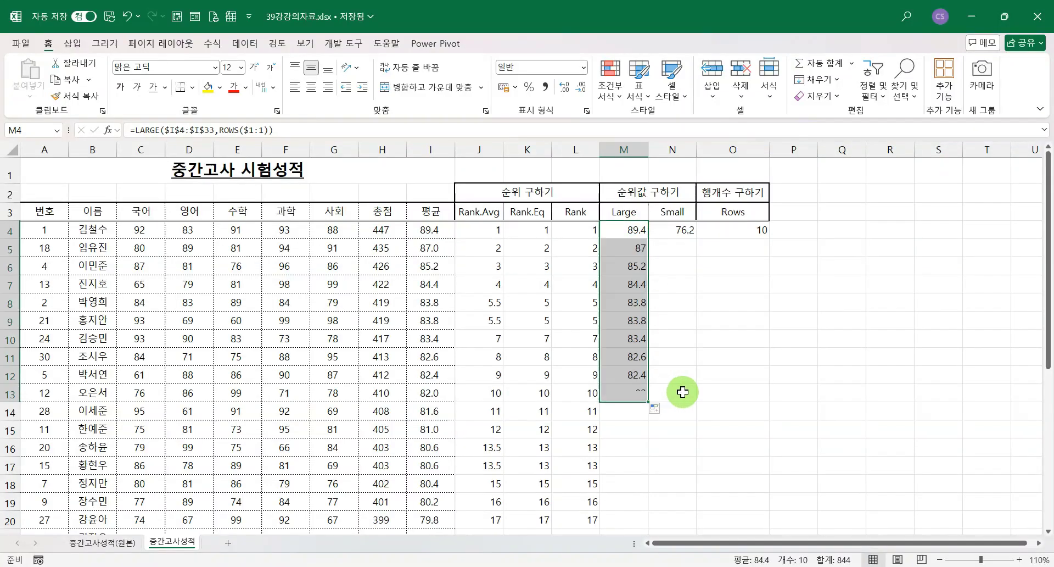
left_click(635, 394)
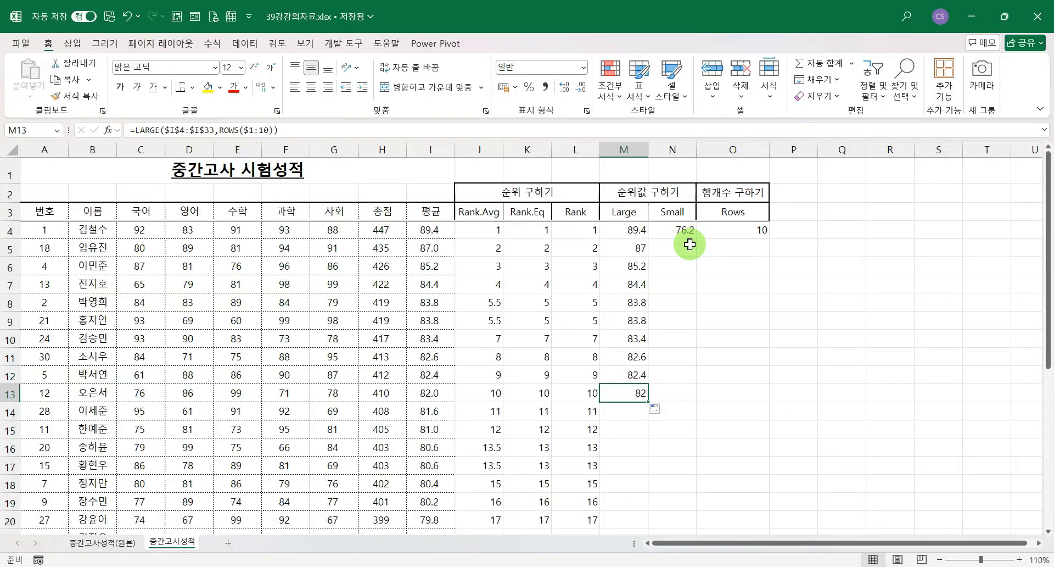
Change the N4 formula under Small to =SMALL($I$4:$I$33,ROWS($1:1)), making the averages range absolute.
left_click(670, 230)
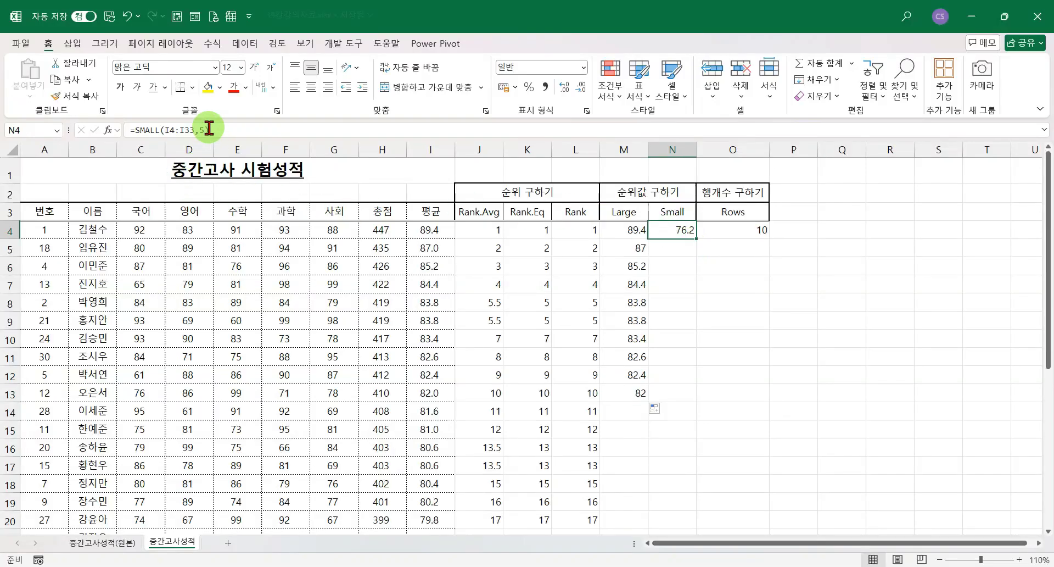
left_click(167, 130)
left_click_drag(167, 130, 191, 130)
key("F4")
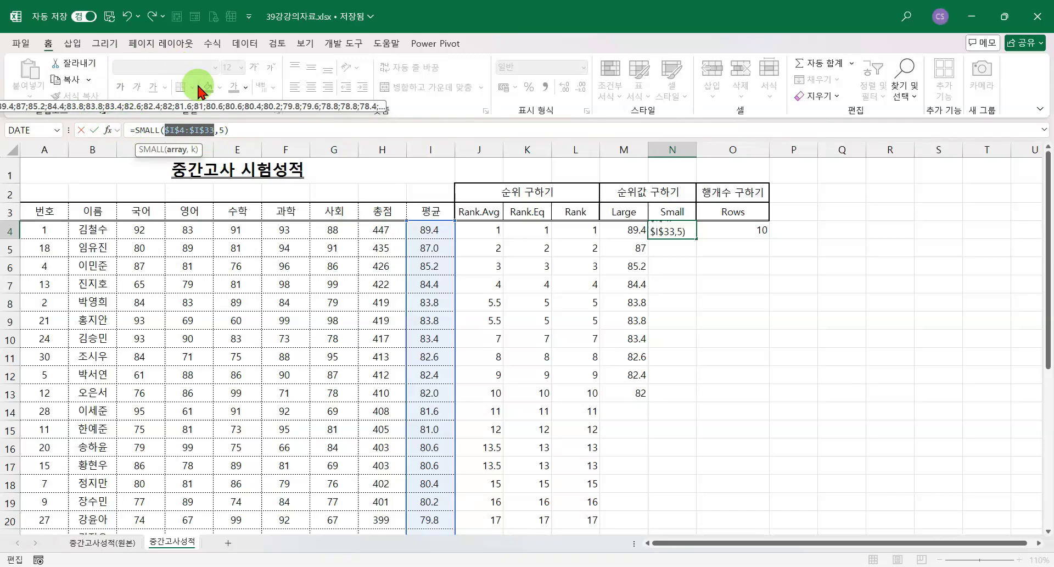
left_click(223, 130)
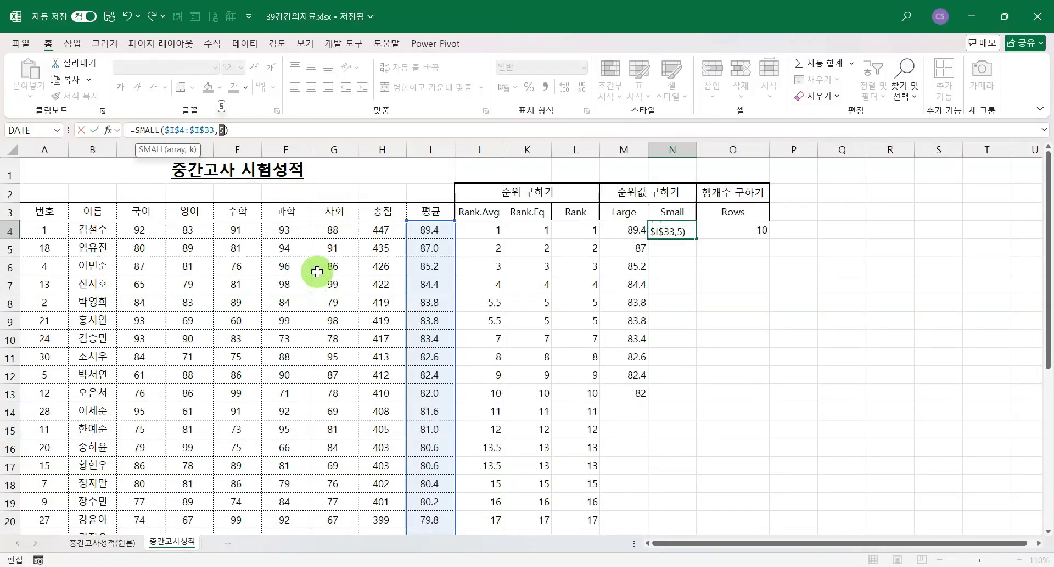
type("rows")
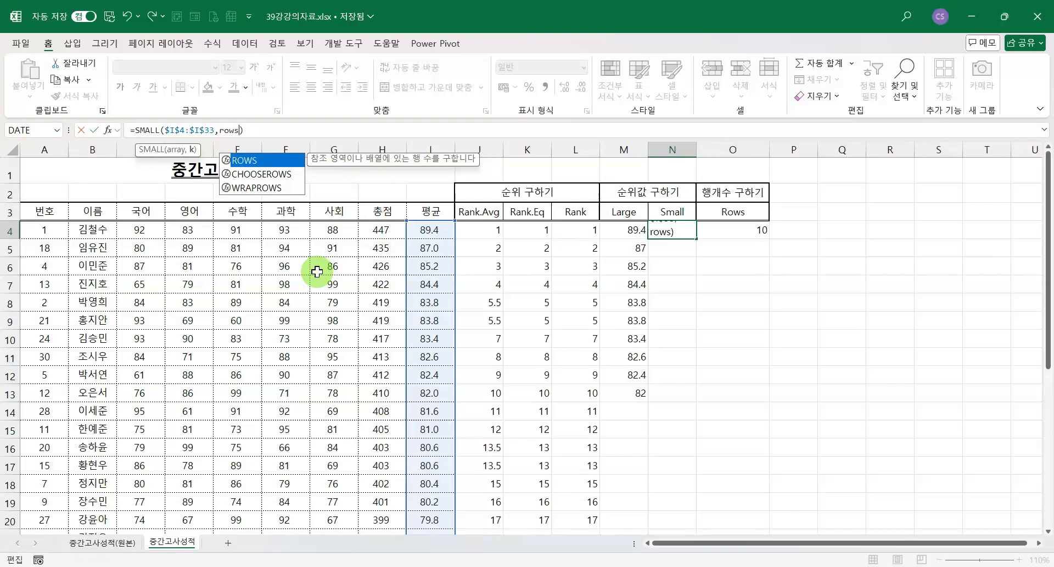
type("($1")
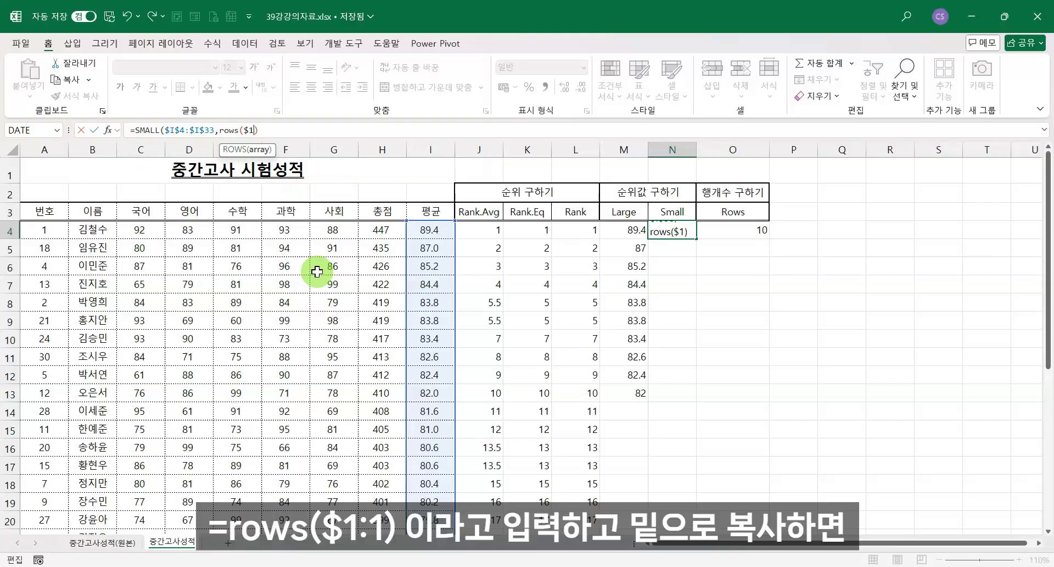
type(":1")
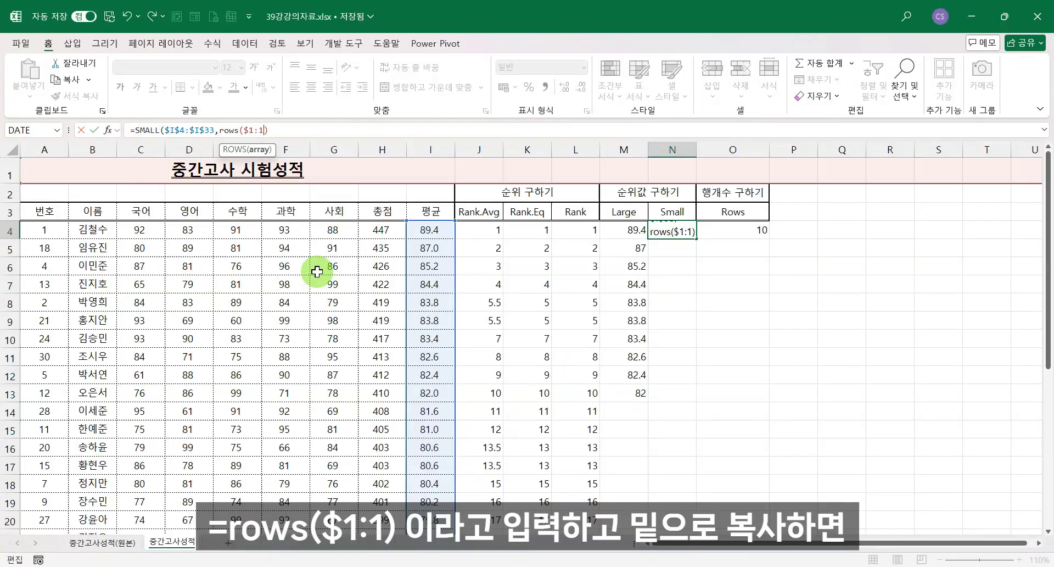
type(")")
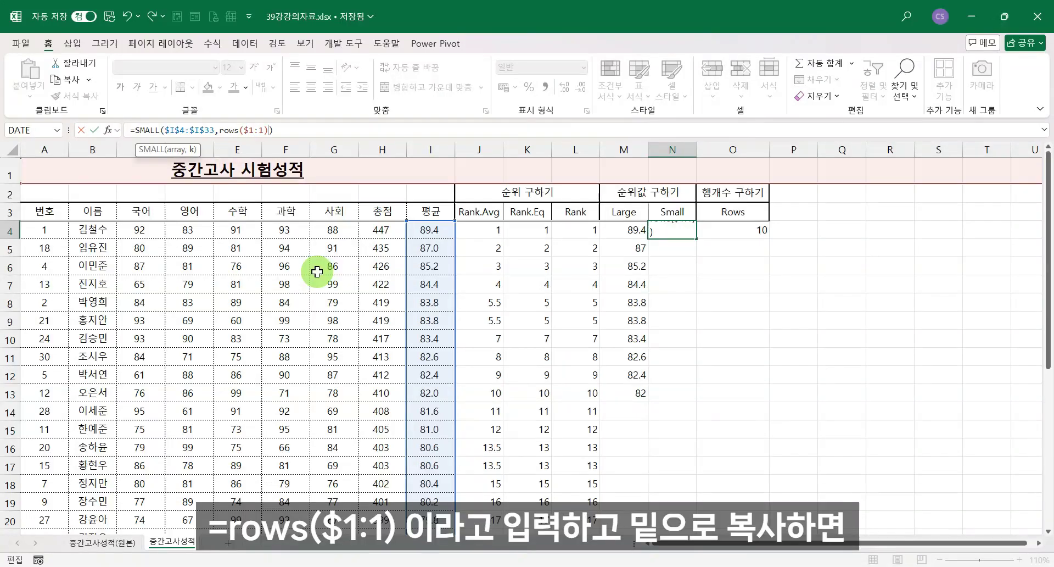
key("Return")
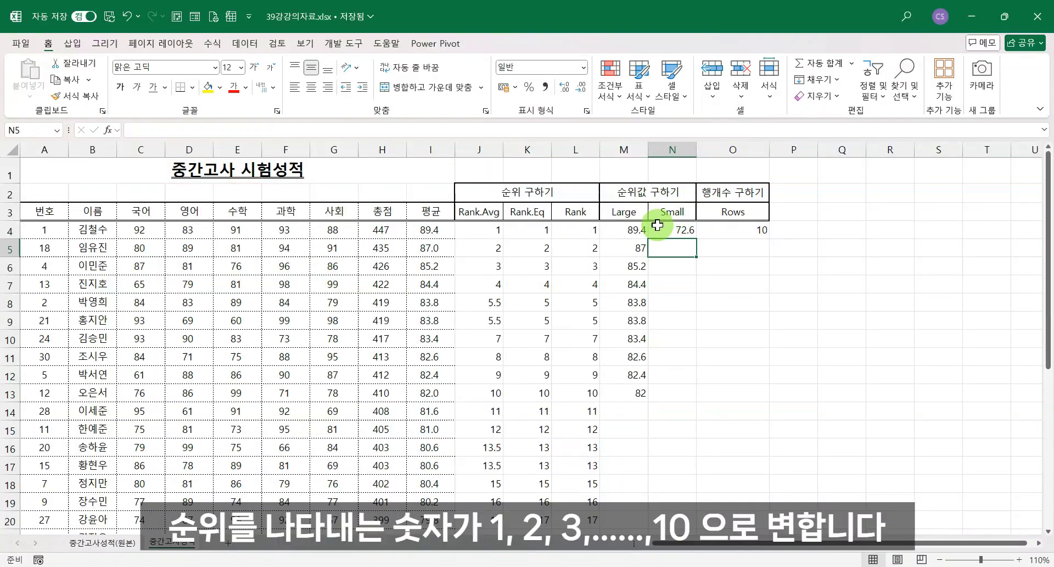
Fill the SMALL formula from N4 down to N13 and compare the results with the lowest averages at the end of the table.
left_click(687, 229)
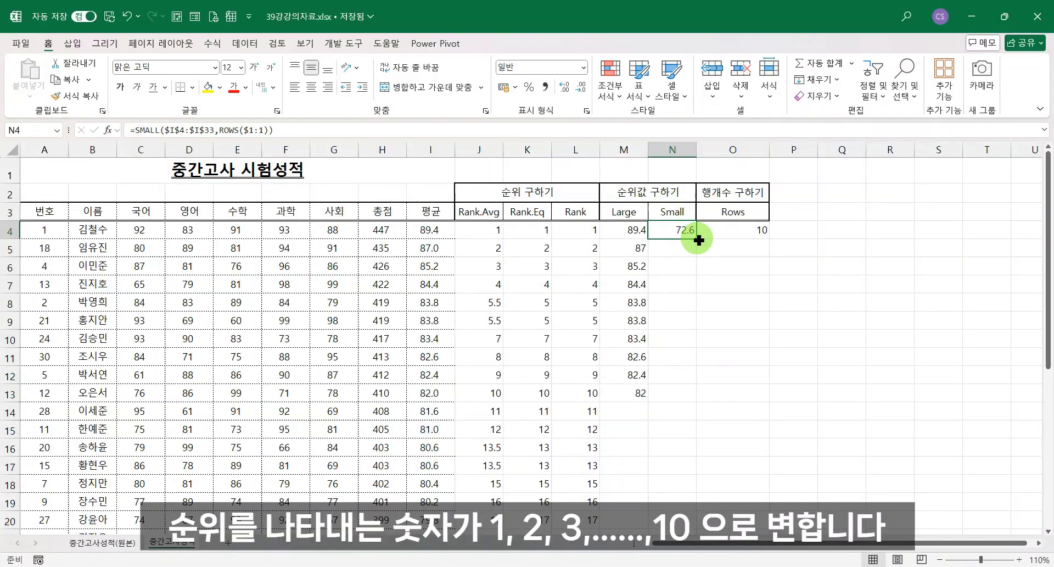
left_click_drag(696, 239, 695, 397)
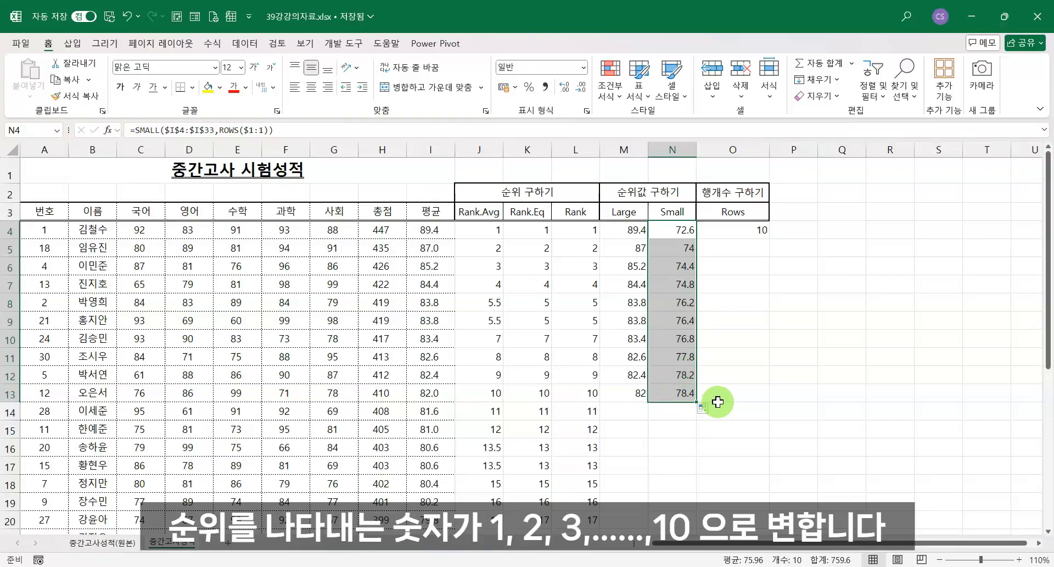
scroll(718, 395, "down", 5)
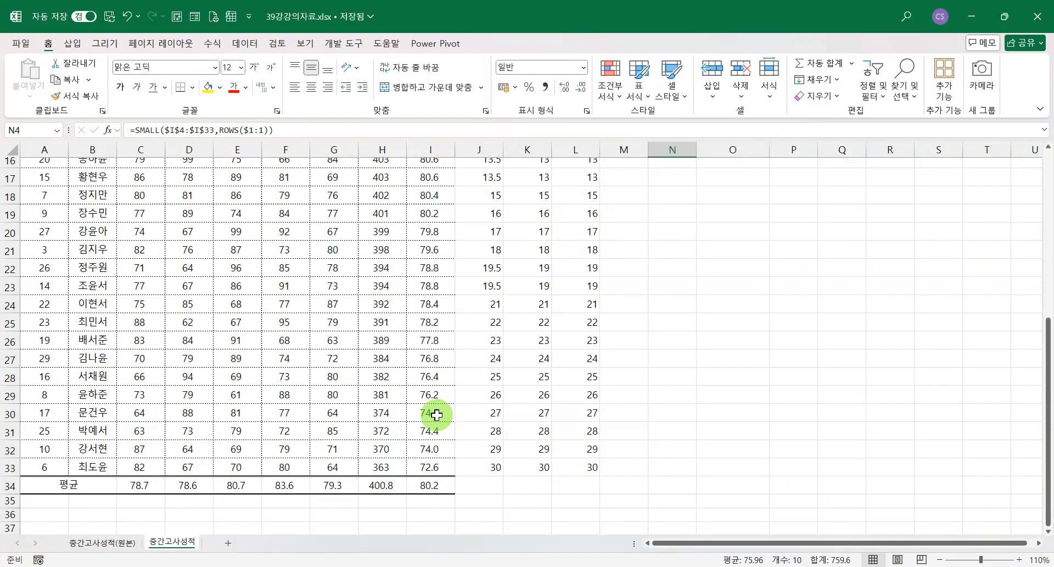
left_click(436, 308)
scroll(675, 401, "up", 4)
scroll(676, 400, "up", 1)
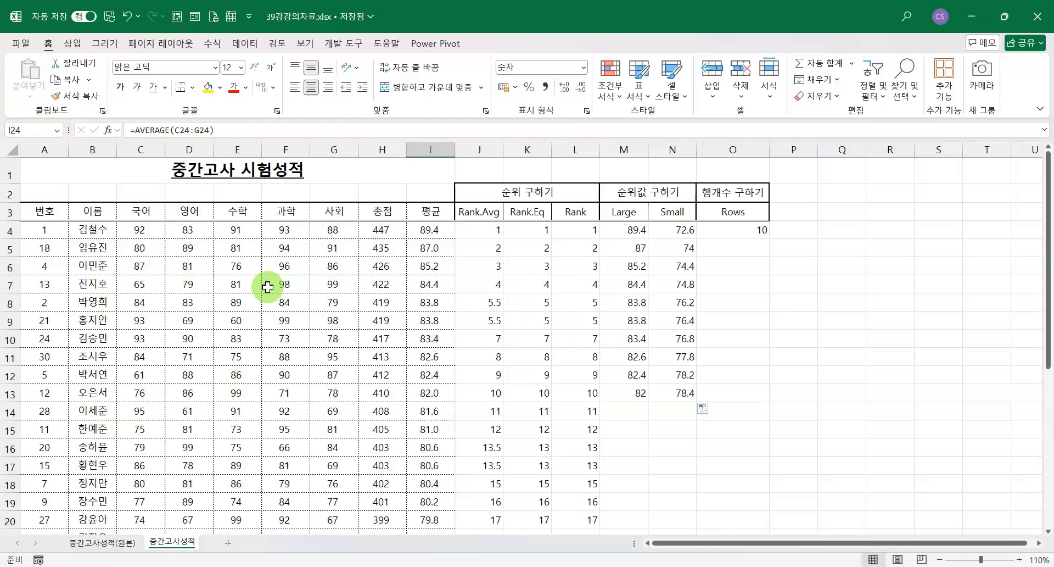
Turn on filtering for the score table from the header row to the last student, A3:J33, leaving out the averages row.
left_click(39, 214)
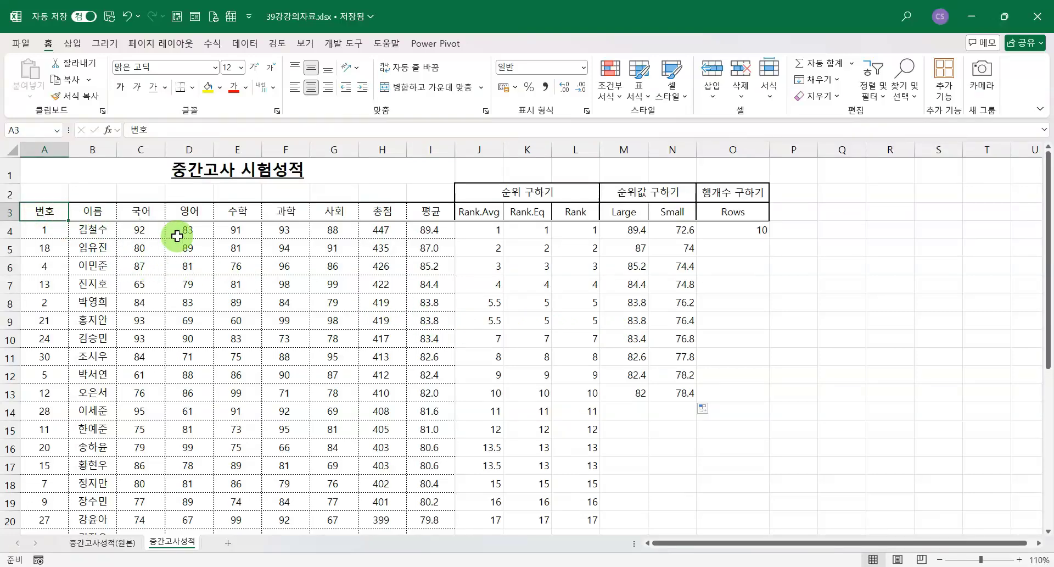
key("shift+Right")
key("shift+Right")
key("shift+Right")
key("shift+Right")
key("shift+Right")
key("shift+Right")
key("shift+Right")
key("shift+Right")
key("shift+Right")
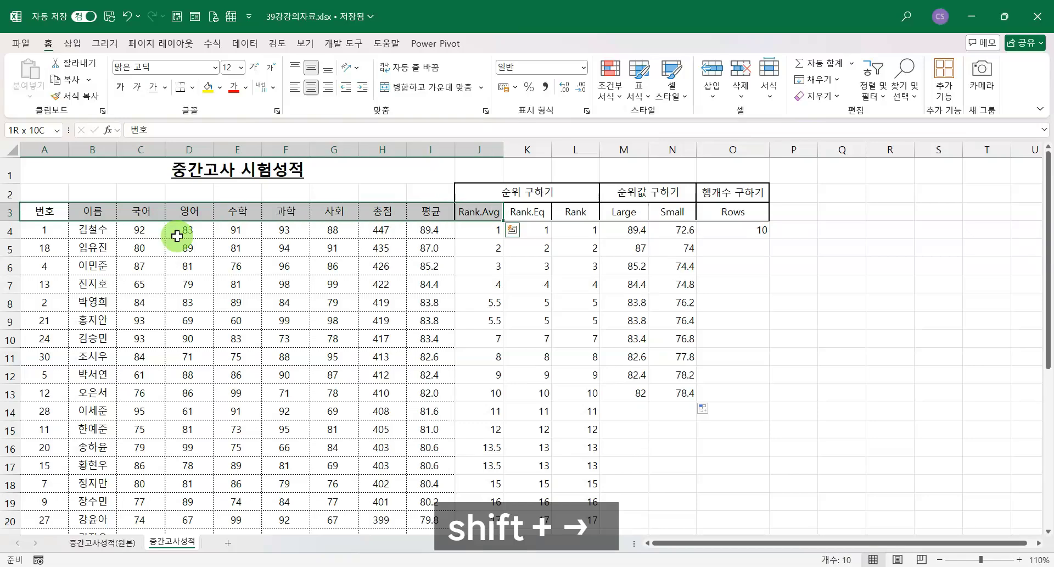
key("ctrl+shift+Down")
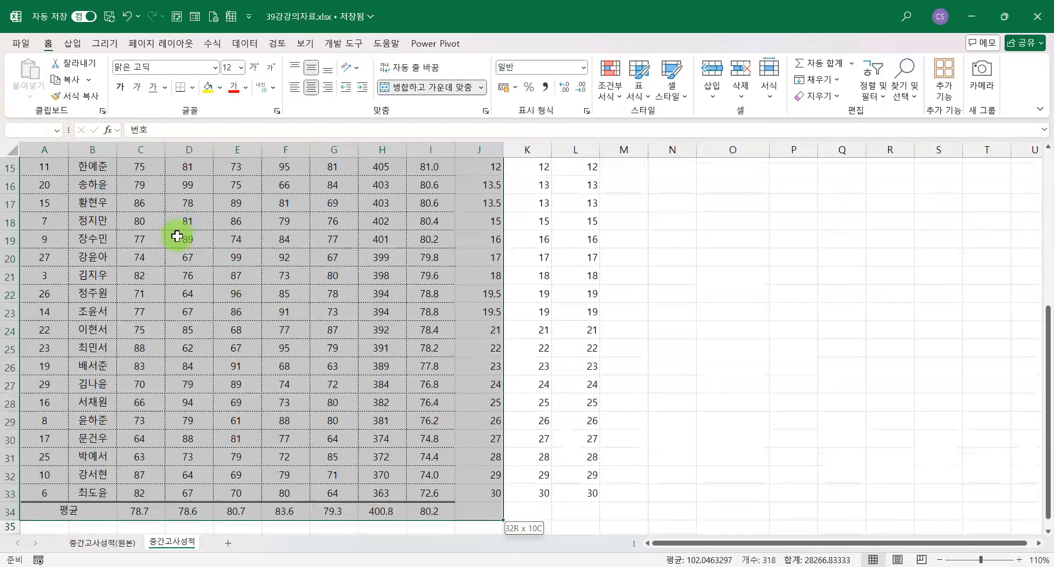
key("shift+Up")
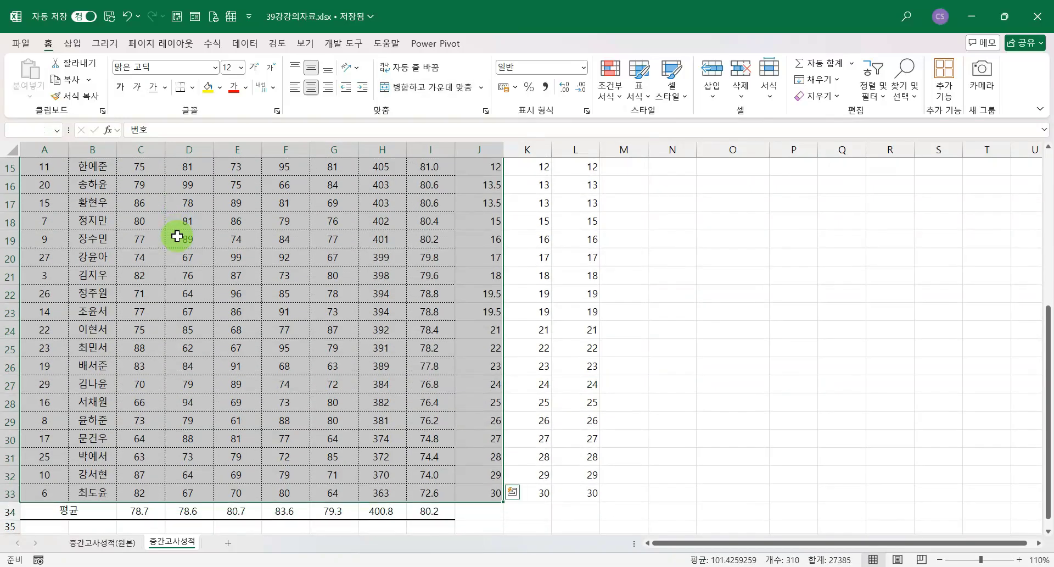
scroll(177, 236, "up", 2)
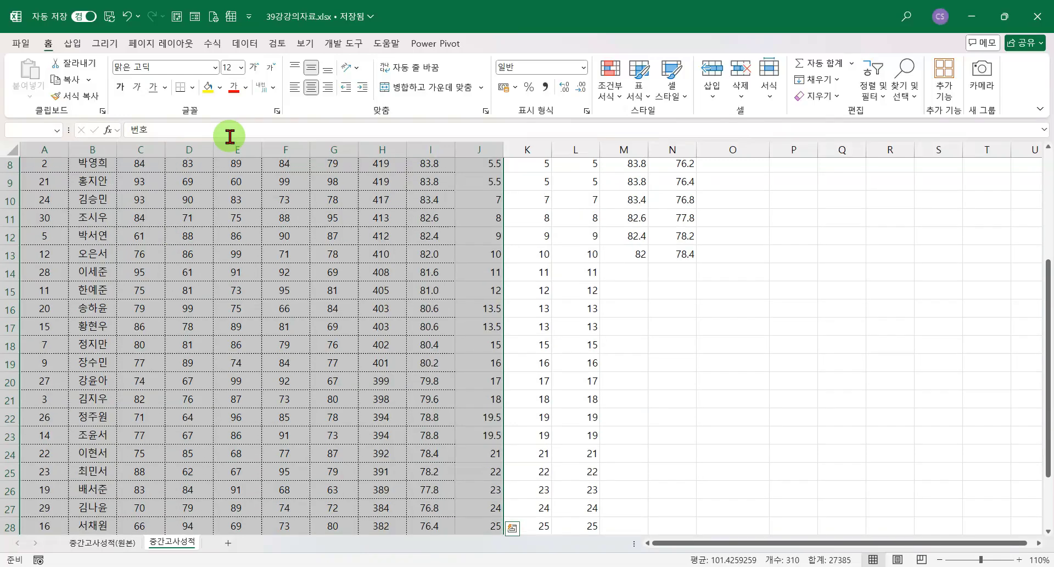
left_click(252, 43)
scroll(542, 169, "up", 3)
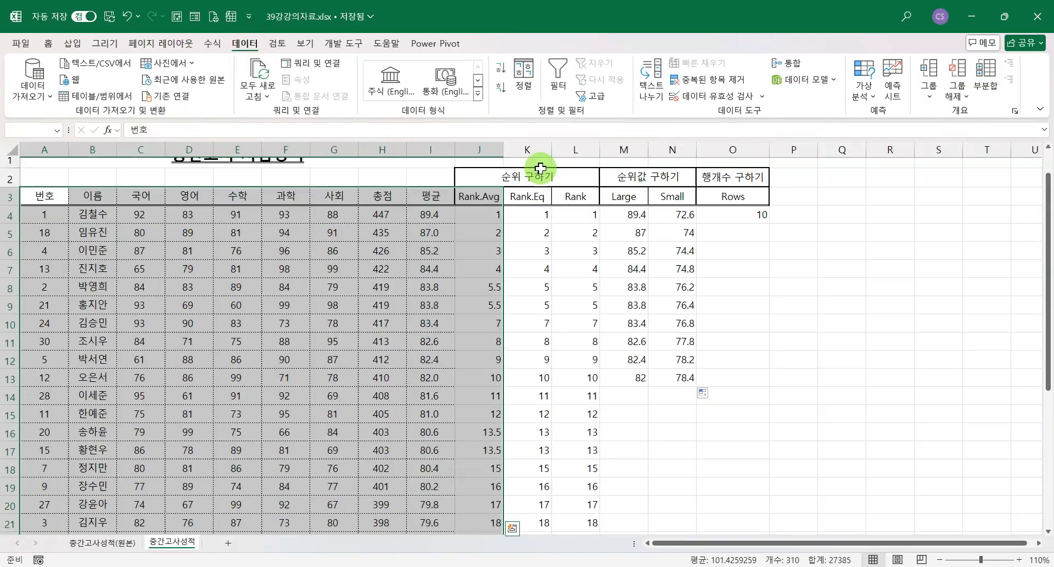
left_click(555, 82)
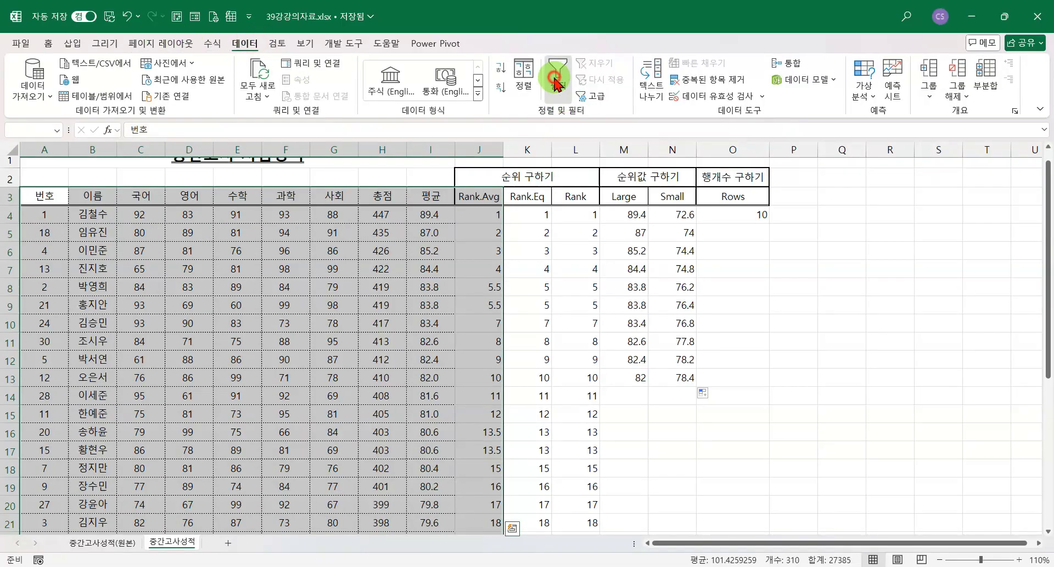
left_click(484, 250)
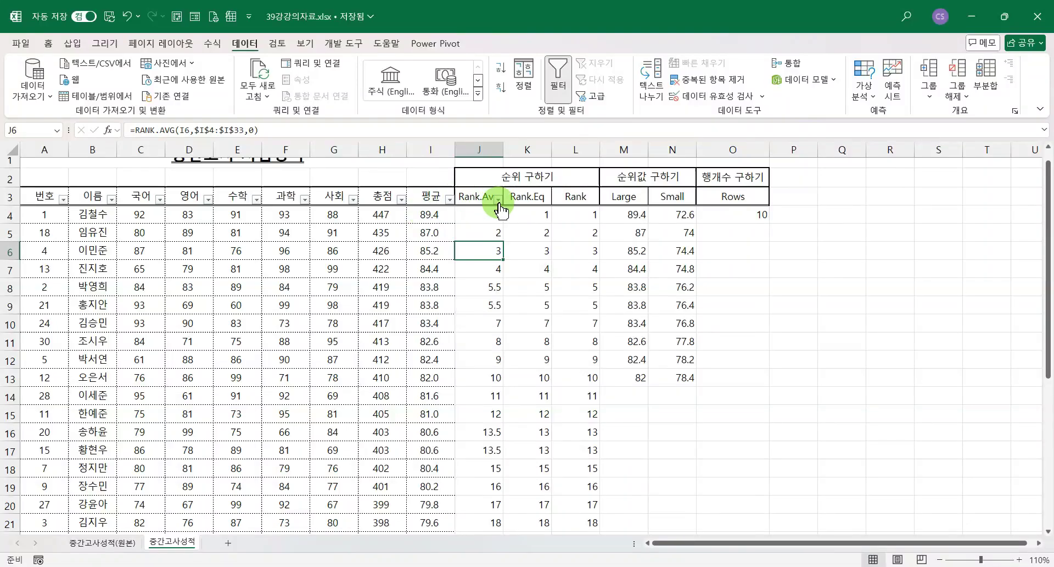
Filter the 평균 column with the Top 10 number filter set to 상위, 10, 항목.
left_click(449, 203)
mouse_move(437, 328)
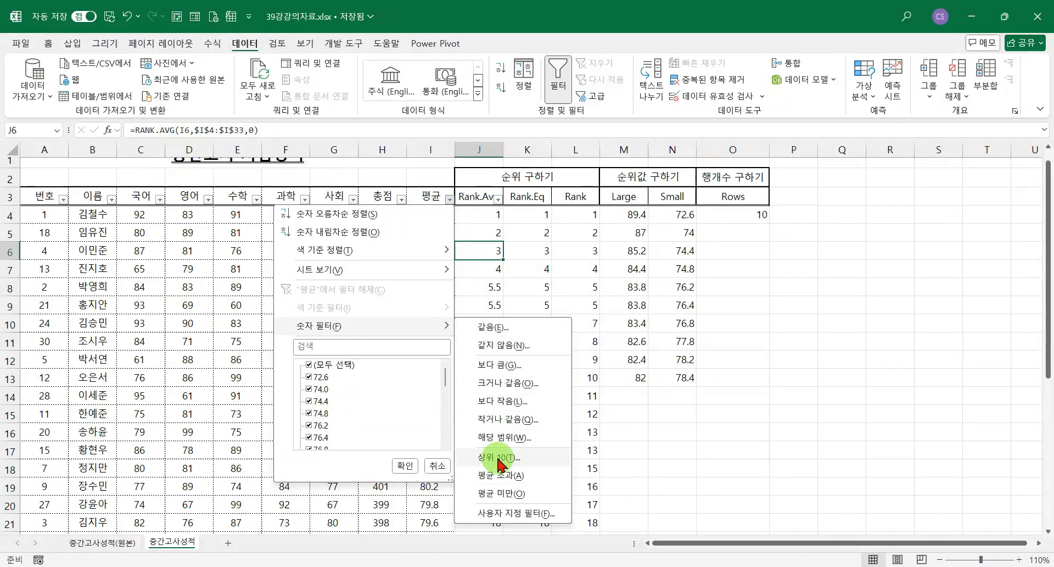
left_click(501, 464)
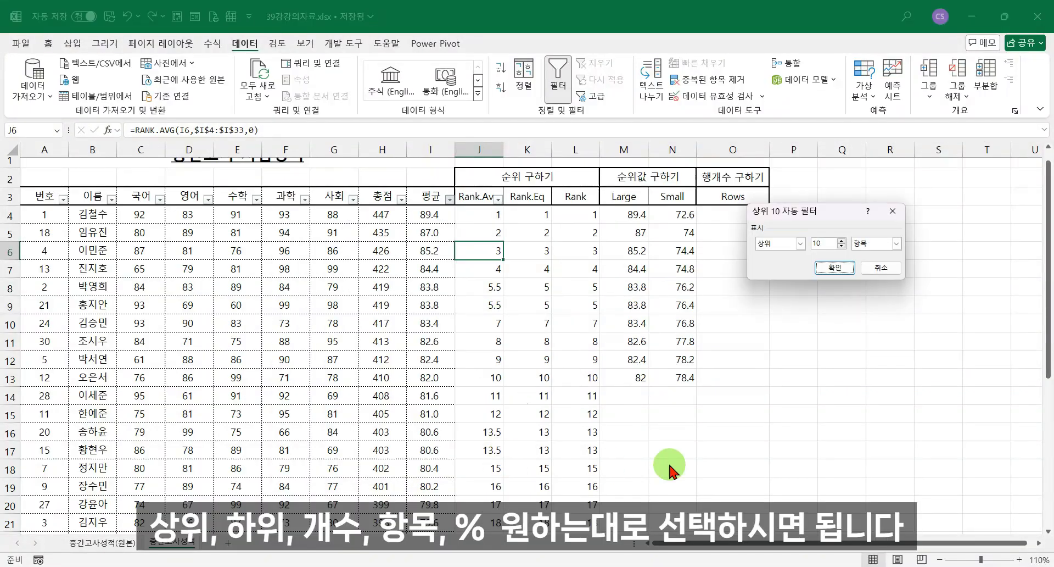
left_click(800, 243)
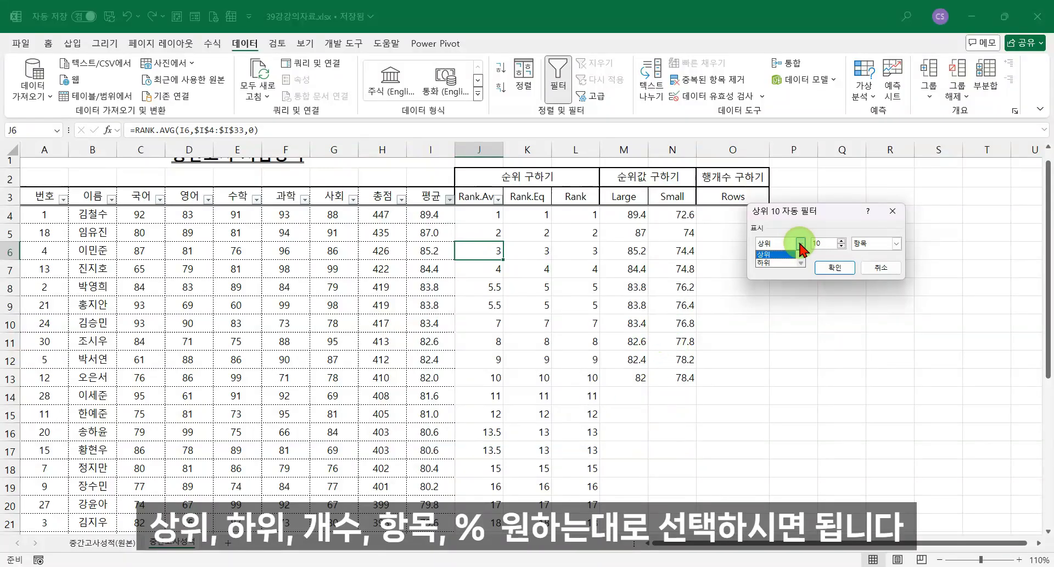
left_click(801, 243)
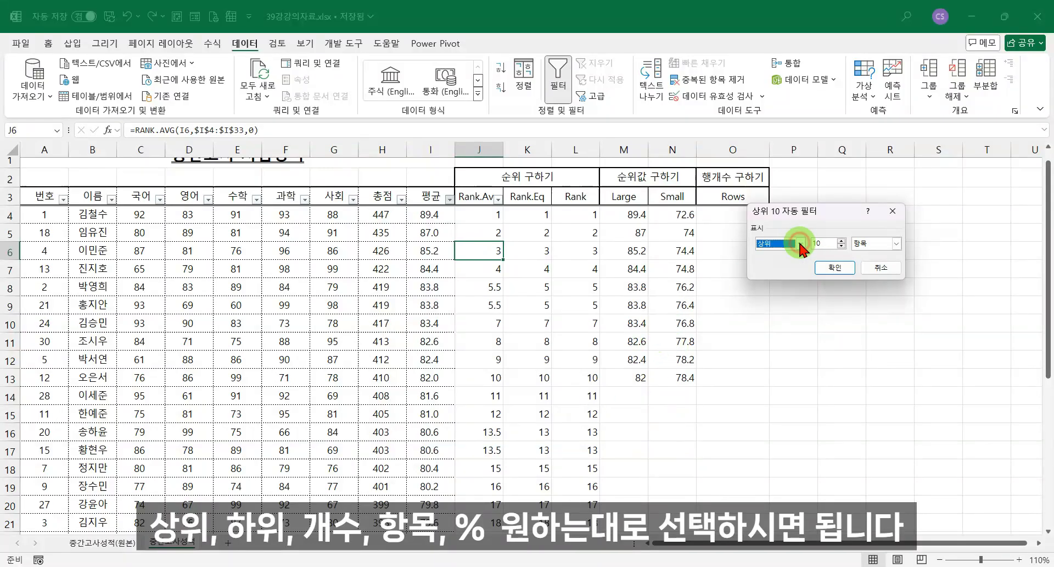
left_click(837, 268)
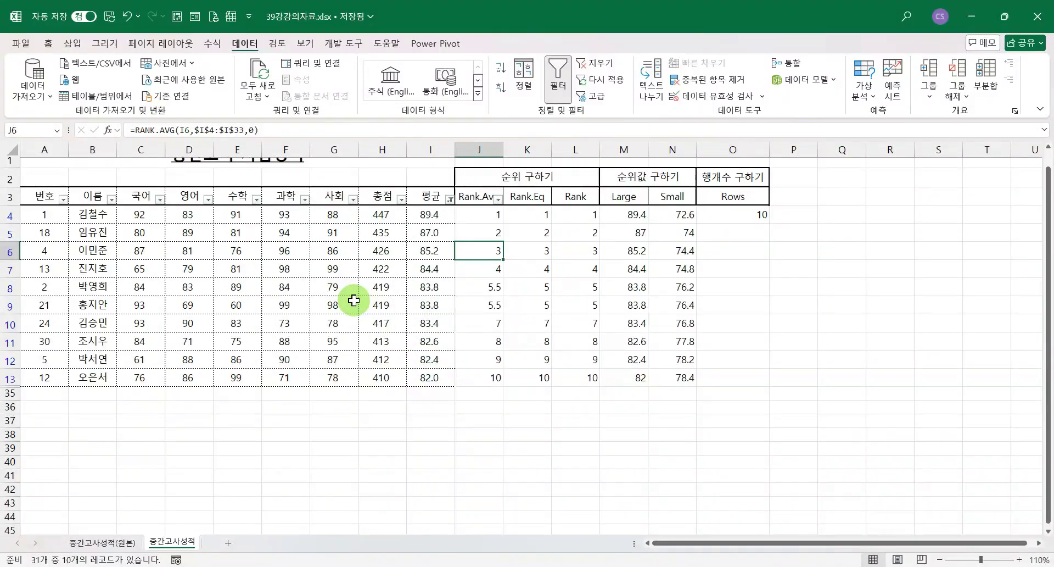
Change the Top 10 number filter on the 평균 column to 하위, 10, 항목 to show the ten lowest averages.
left_click(449, 200)
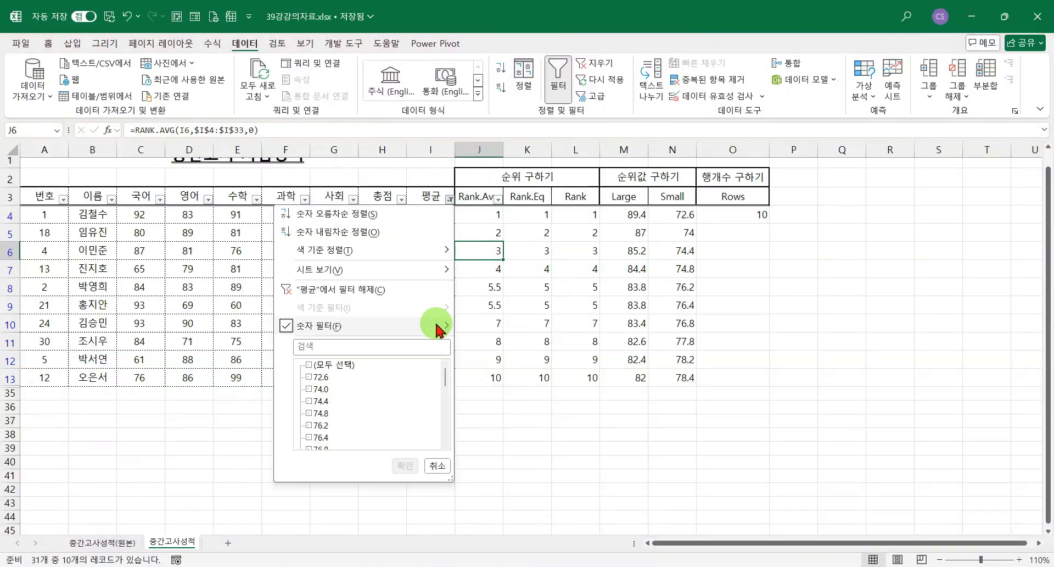
mouse_move(436, 330)
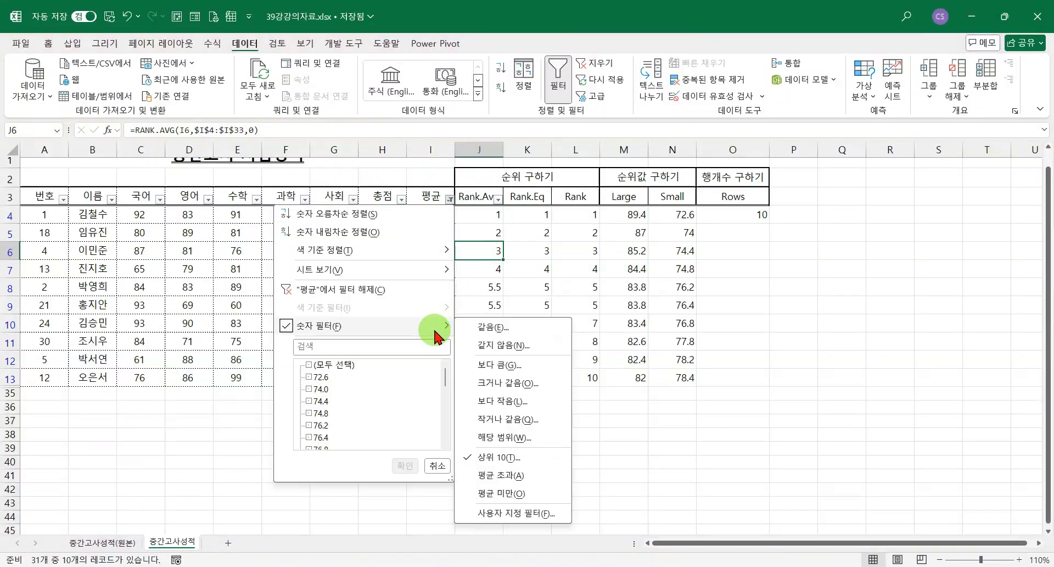
left_click(496, 457)
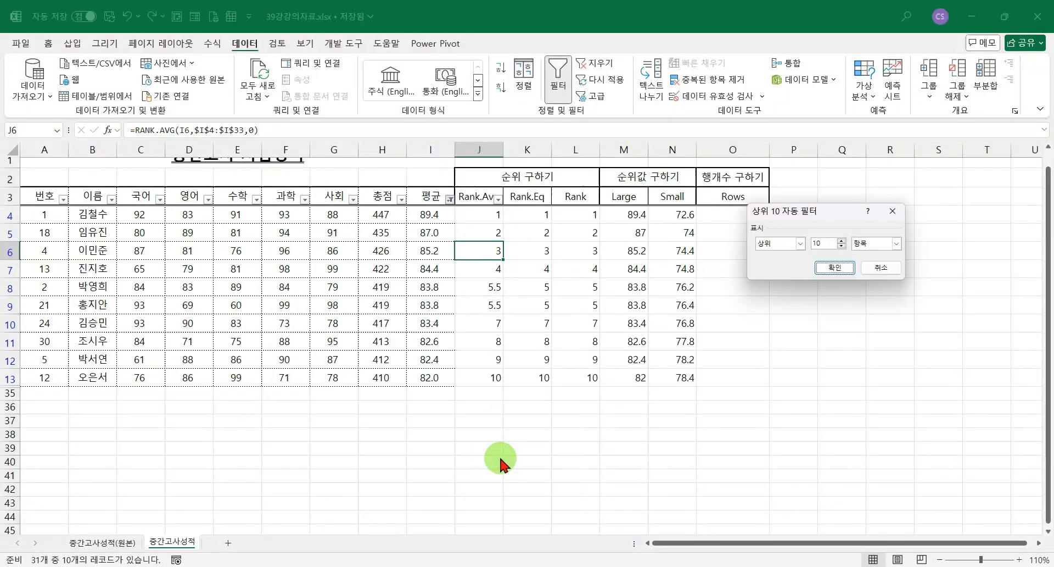
left_click(801, 243)
left_click(770, 261)
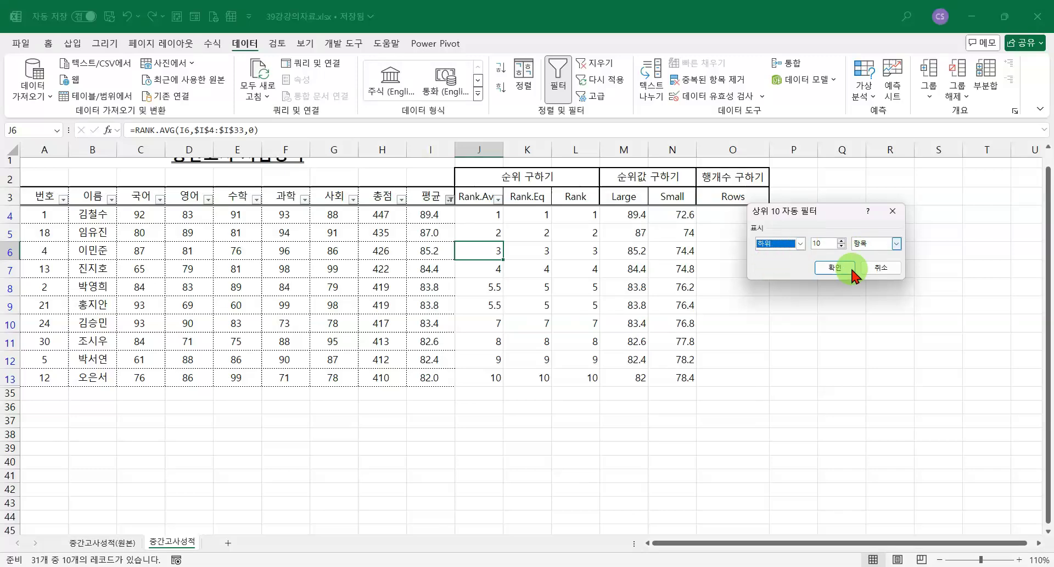
left_click(853, 270)
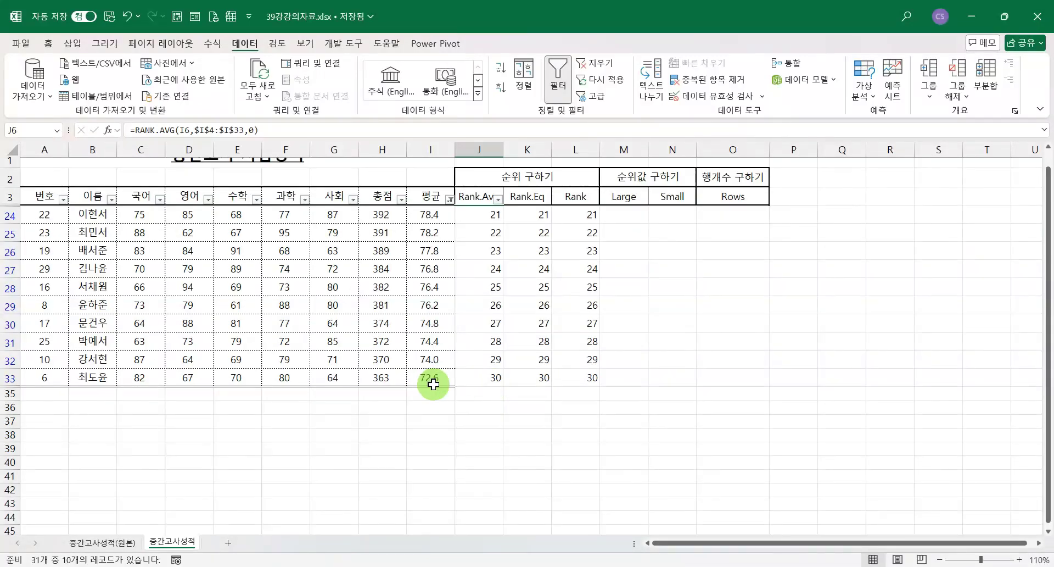